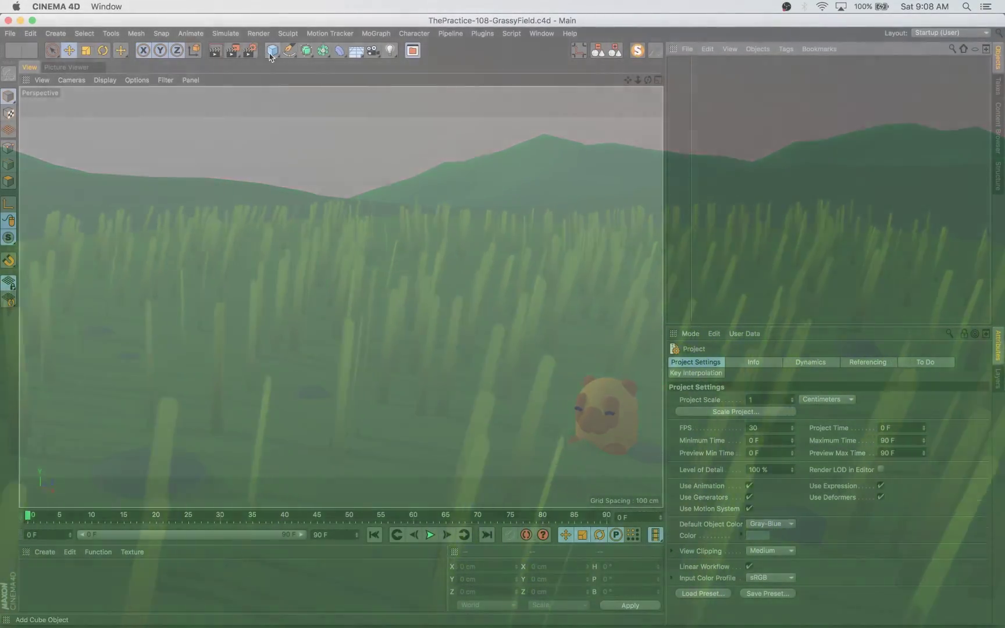
Add a Plane object and rotate it to a pitch of 90° so it stands upright.
{"action": "left_click", "coordinate": [272, 50]}
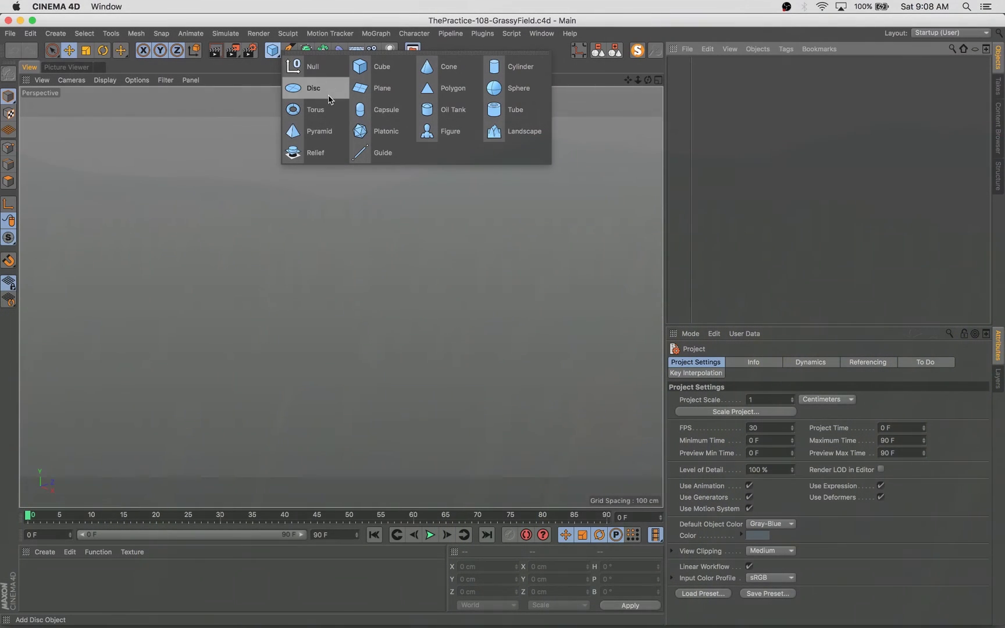
{"action": "left_click", "coordinate": [372, 88]}
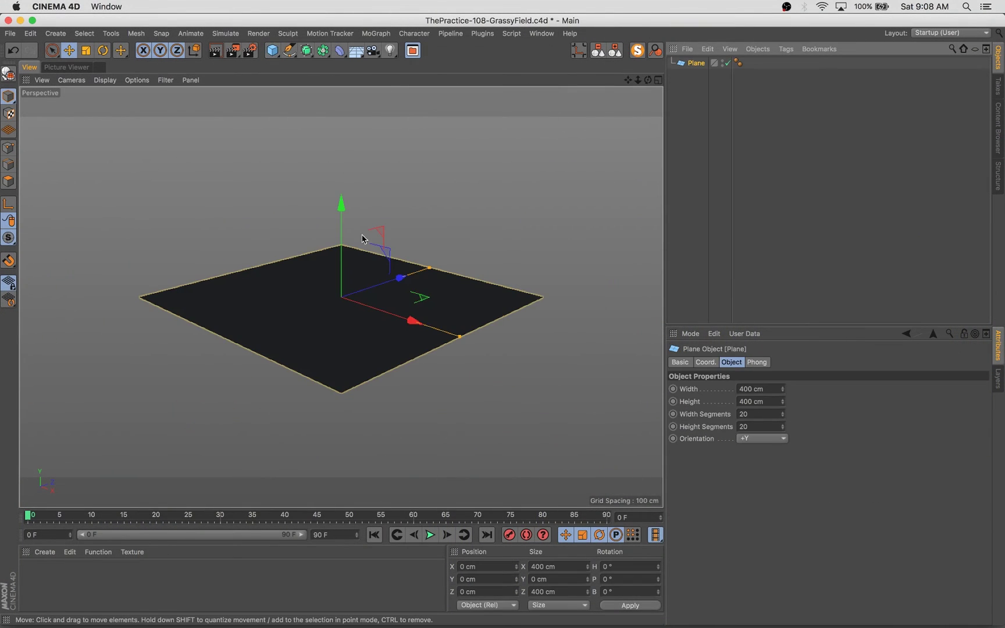
{"action": "key", "text": "r"}
{"action": "left_click_drag", "start_coordinate": [284, 290], "coordinate": [316, 354], "text": "shift"}
Display the segment lines on shaded objects in the viewport and narrow the plane to about 49 cm wide.
{"action": "left_click", "coordinate": [85, 50]}
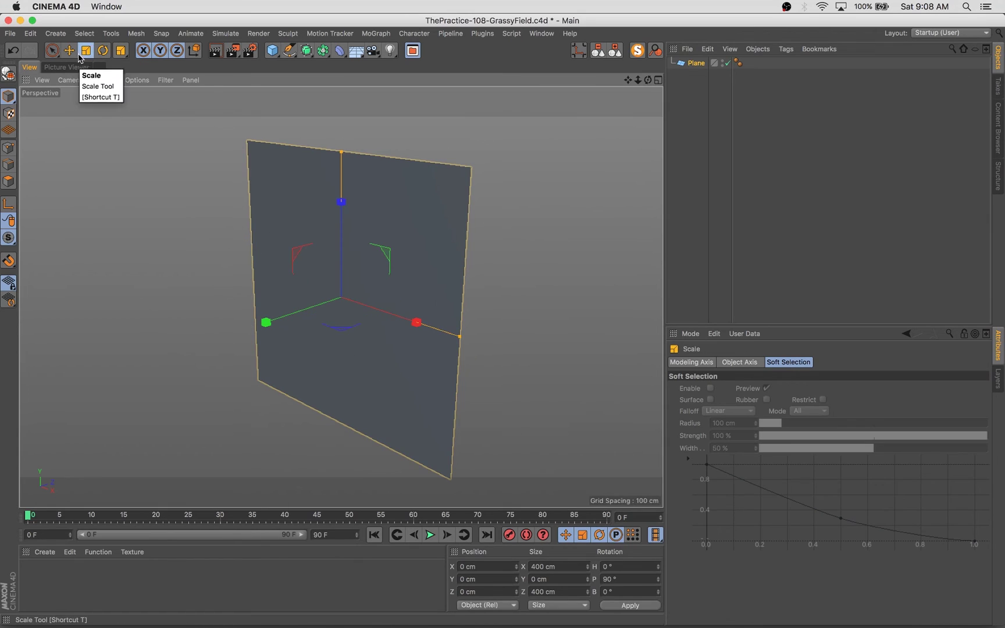
{"action": "left_click", "coordinate": [105, 79]}
{"action": "left_click", "coordinate": [137, 136]}
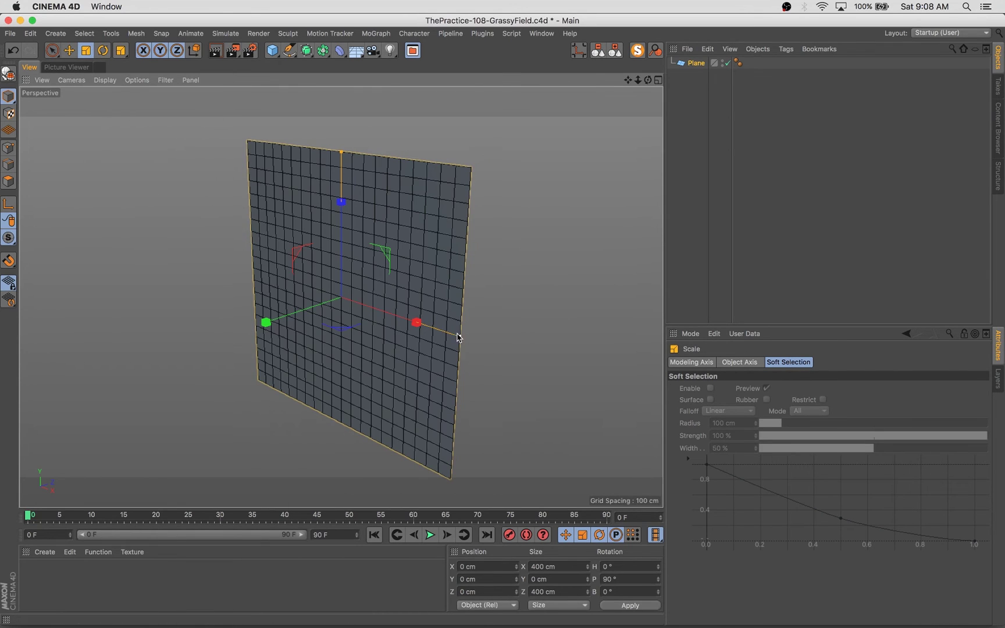
{"action": "left_click_drag", "start_coordinate": [458, 337], "coordinate": [355, 300]}
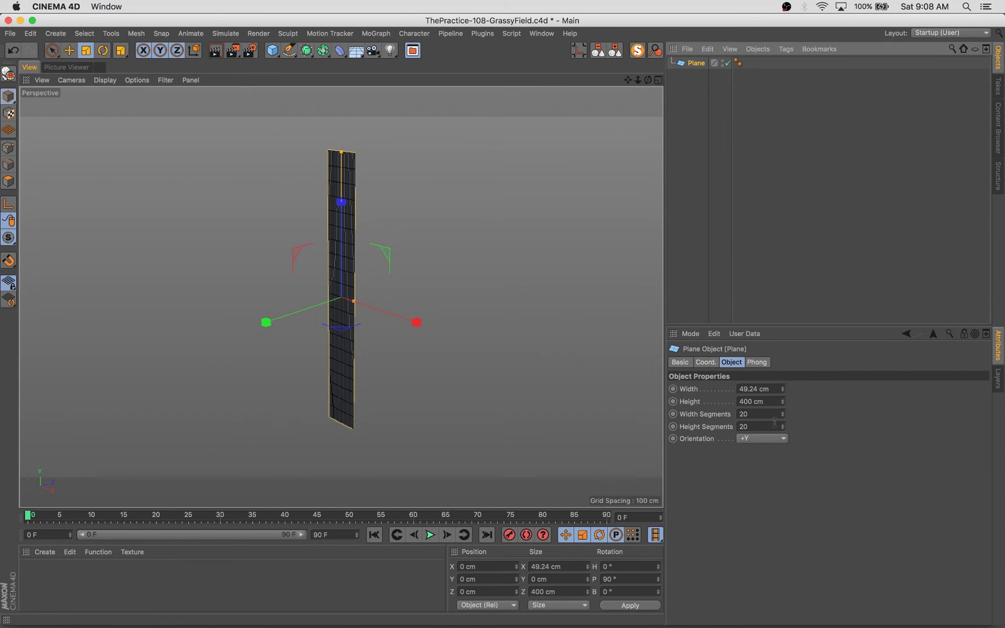
Give the plane 2 width segments and 10 height segments, and narrow it to about 33 cm.
{"action": "double_click", "coordinate": [771, 417]}
{"action": "type", "text": "2"}
{"action": "key", "text": "Tab"}
{"action": "left_click_drag", "start_coordinate": [354, 301], "coordinate": [350, 300]}
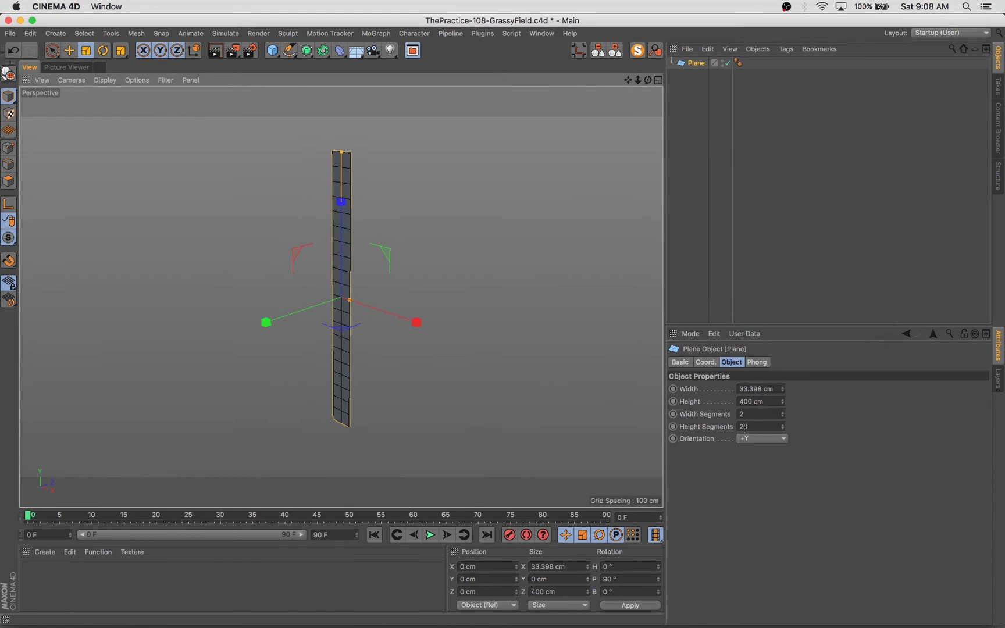
{"action": "left_click_drag", "start_coordinate": [749, 428], "coordinate": [722, 424]}
{"action": "type", "text": "1"}
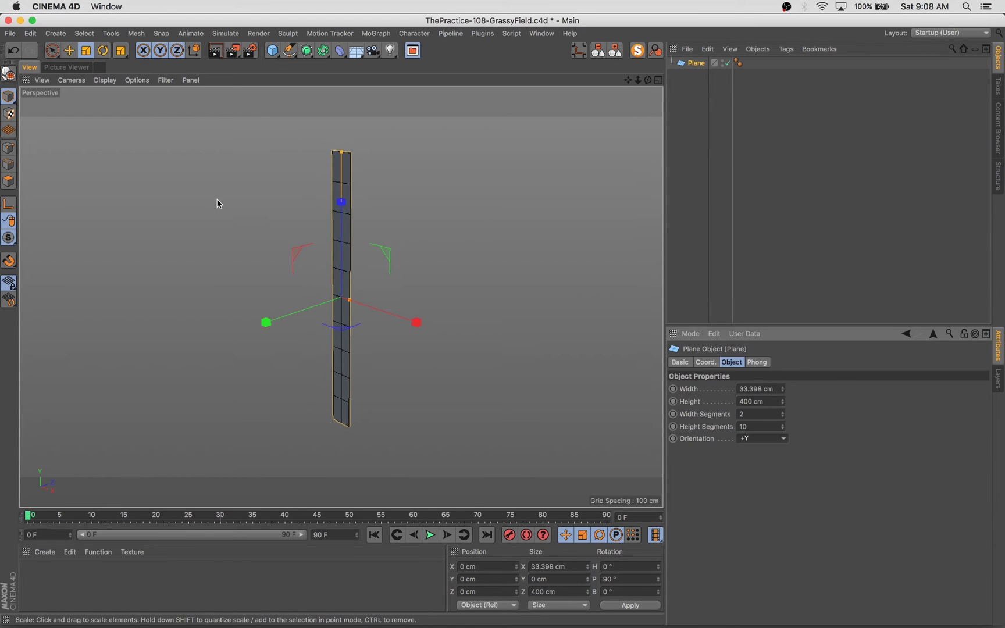
Make the plane editable and lower its two top corner points to about Z 179 cm, forming a pointed tip.
{"action": "right_click_drag", "start_coordinate": [201, 196], "coordinate": [401, 250], "text": "alt"}
{"action": "left_click_drag", "start_coordinate": [401, 250], "coordinate": [468, 234], "text": "alt"}
{"action": "key", "text": "c"}
{"action": "left_click", "coordinate": [8, 148]}
{"action": "key", "text": "space"}
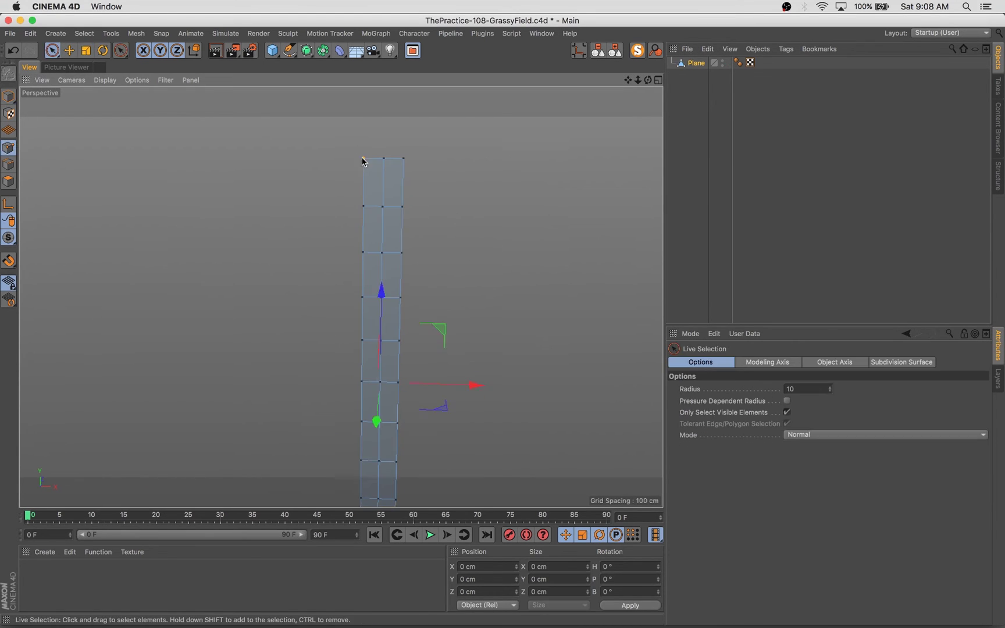
{"action": "left_click_drag", "start_coordinate": [406, 178], "coordinate": [381, 134]}
{"action": "mouse_move", "coordinate": [381, 135]}
{"action": "left_mouse_down", "text": "alt"}
{"action": "mouse_move", "coordinate": [505, 197]}
{"action": "mouse_move", "coordinate": [368, 150]}
{"action": "left_mouse_up", "text": "alt"}
{"action": "scroll", "coordinate": [368, 150], "scroll_direction": "up", "scroll_amount": 10}
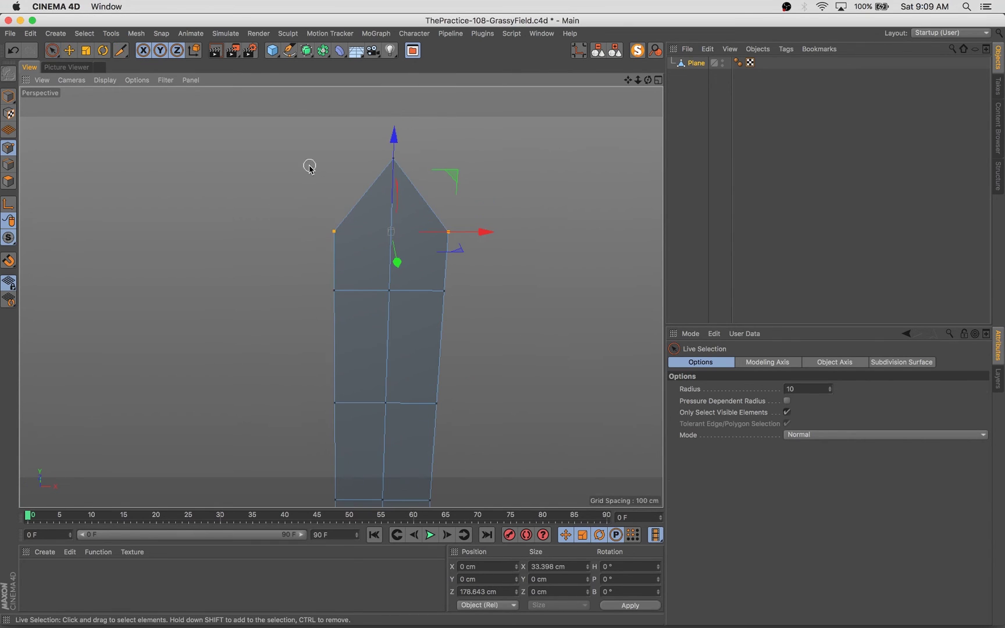
{"action": "key", "text": "k"}
{"action": "key", "text": "k"}
{"action": "key", "text": "space"}
{"action": "key", "text": "super+z"}
Cut a horizontal edge across the blade's pointed tip in the front view with Line Cut.
{"action": "left_click_drag", "start_coordinate": [540, 208], "coordinate": [523, 194], "text": "alt"}
{"action": "middle_click", "coordinate": [503, 202]}
{"action": "key", "text": "s"}
{"action": "key", "text": "k"}
{"action": "key", "text": "k"}
{"action": "scroll", "coordinate": [499, 356], "scroll_direction": "down", "scroll_amount": 5}
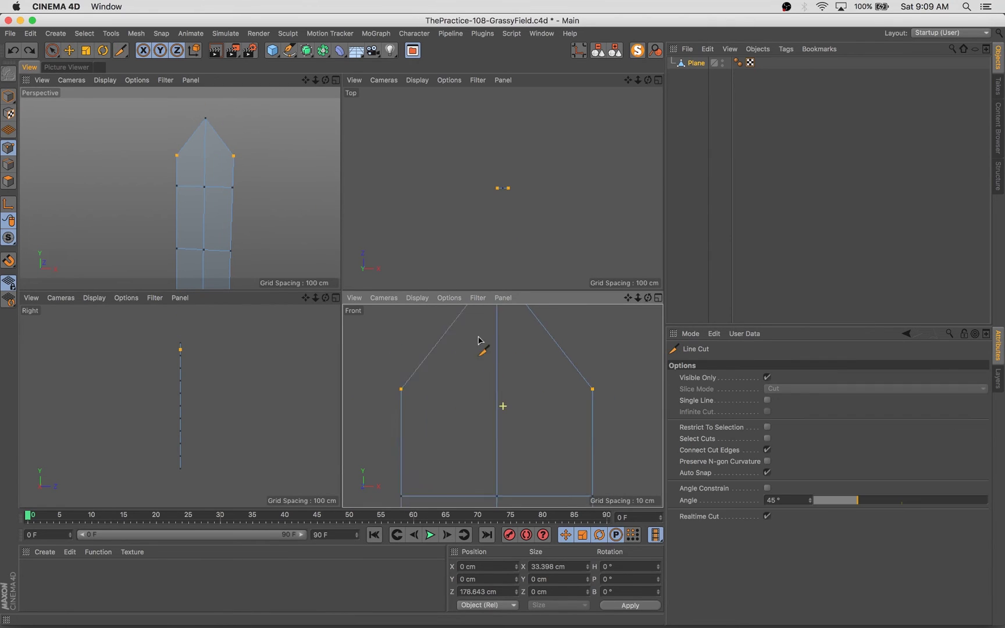
{"action": "key", "text": "Escape"}
{"action": "middle_click", "coordinate": [265, 238]}
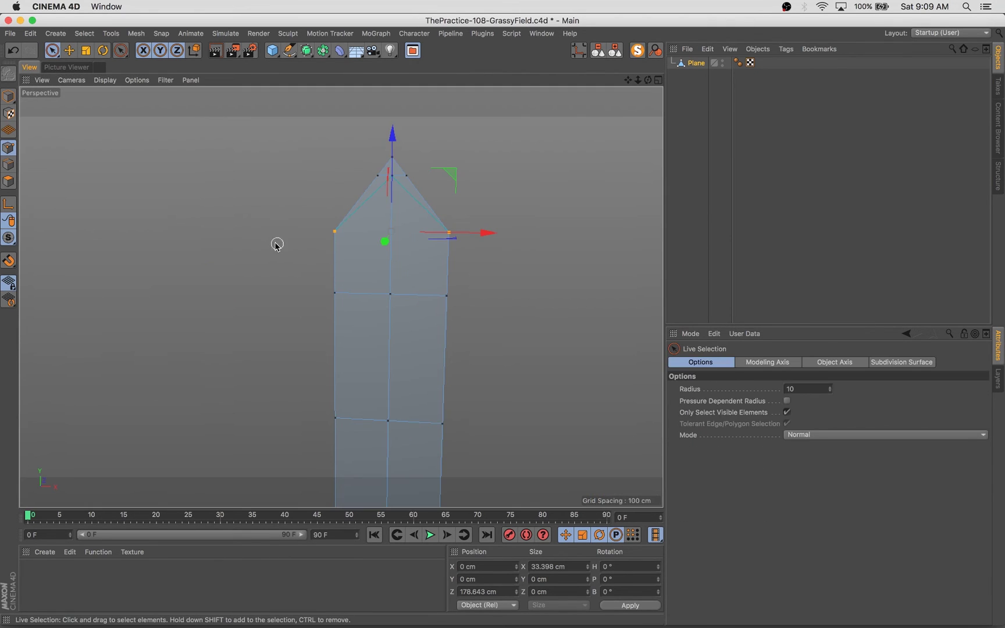
Scale the two outer points of the new cut apart to about 21 cm.
{"action": "key", "text": "t"}
{"action": "left_click_drag", "start_coordinate": [489, 175], "coordinate": [523, 176]}
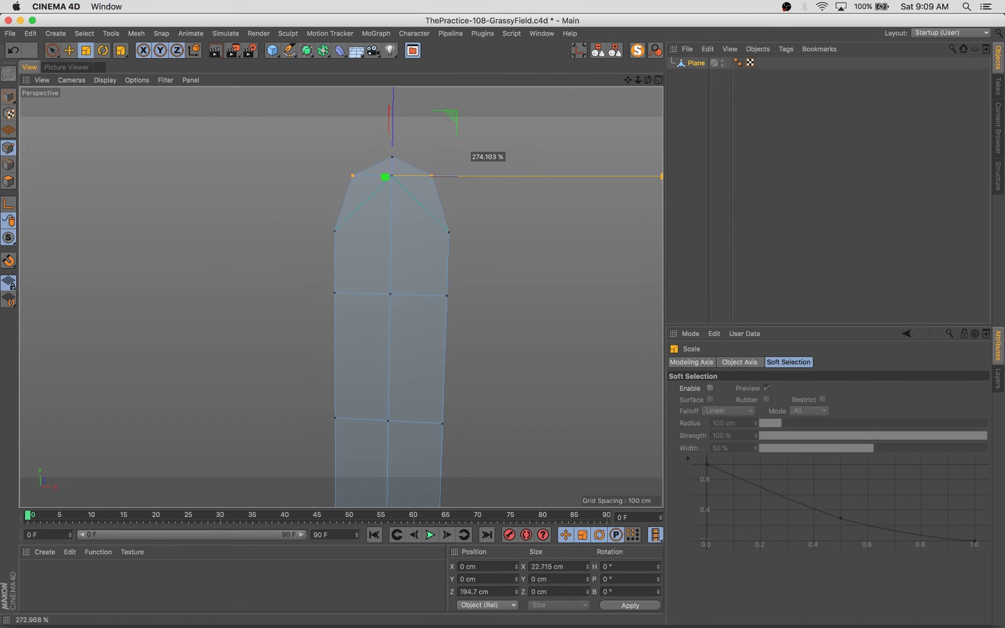
{"action": "left_click_drag", "start_coordinate": [651, 182], "coordinate": [642, 182]}
Cut a second horizontal edge across the tip, between the apex and the widened points.
{"action": "scroll", "coordinate": [394, 167], "scroll_direction": "up", "scroll_amount": 4}
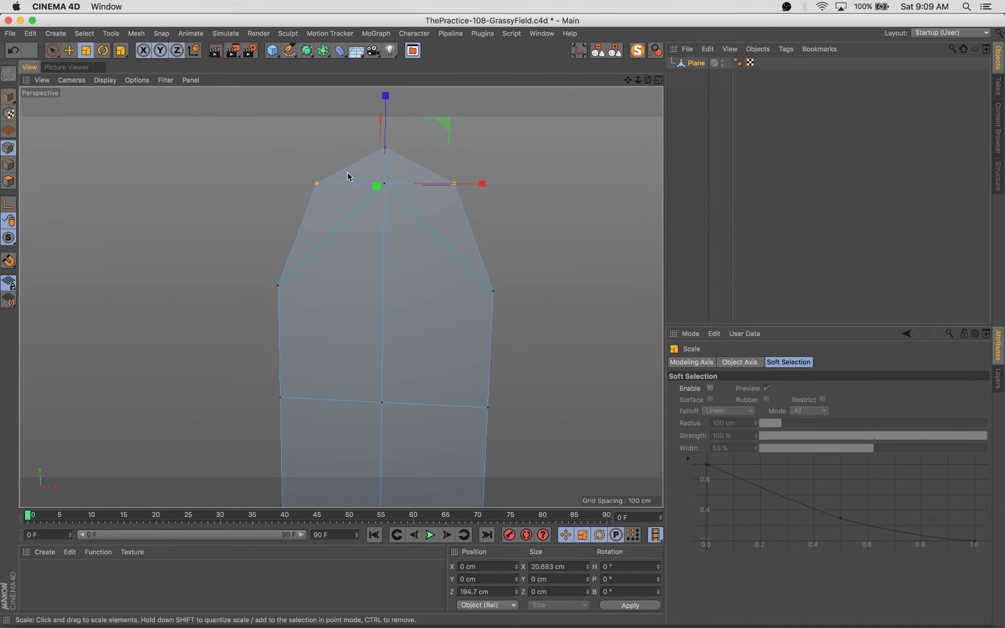
{"action": "key", "text": "k"}
{"action": "key", "text": "k"}
{"action": "left_click_drag", "start_coordinate": [332, 161], "coordinate": [489, 165]}
{"action": "middle_click", "coordinate": [489, 167]}
{"action": "left_click_drag", "start_coordinate": [459, 341], "coordinate": [588, 340]}
{"action": "key", "text": "space"}
Raise the two outer points of the uppermost cut to about Z 199 cm and scale them apart to about 11.6 cm.
{"action": "left_click", "coordinate": [486, 340]}
{"action": "left_click", "coordinate": [528, 348], "text": "shift"}
{"action": "key", "text": "t"}
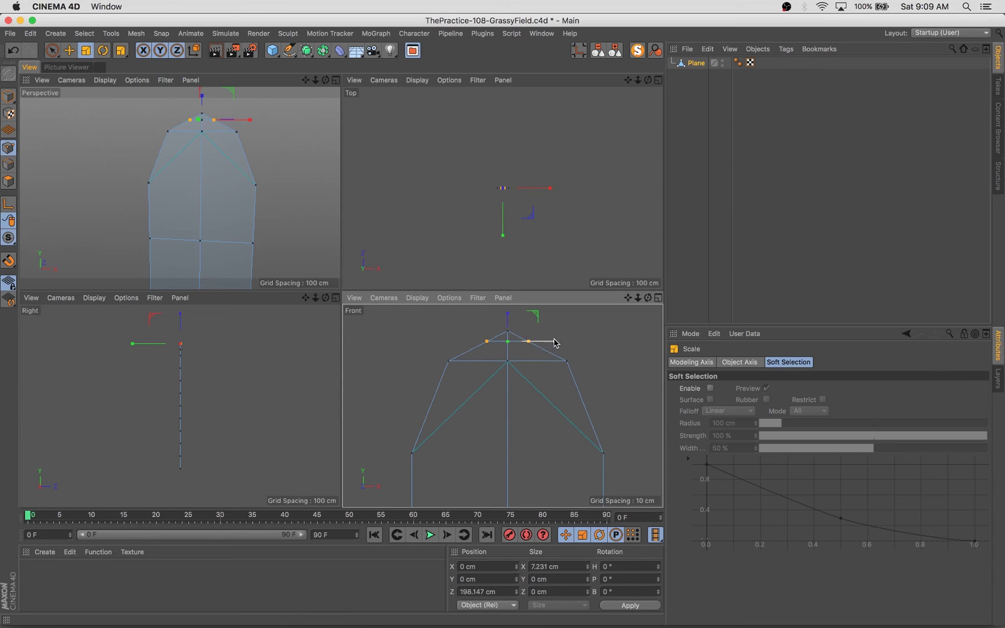
{"action": "key", "text": "t"}
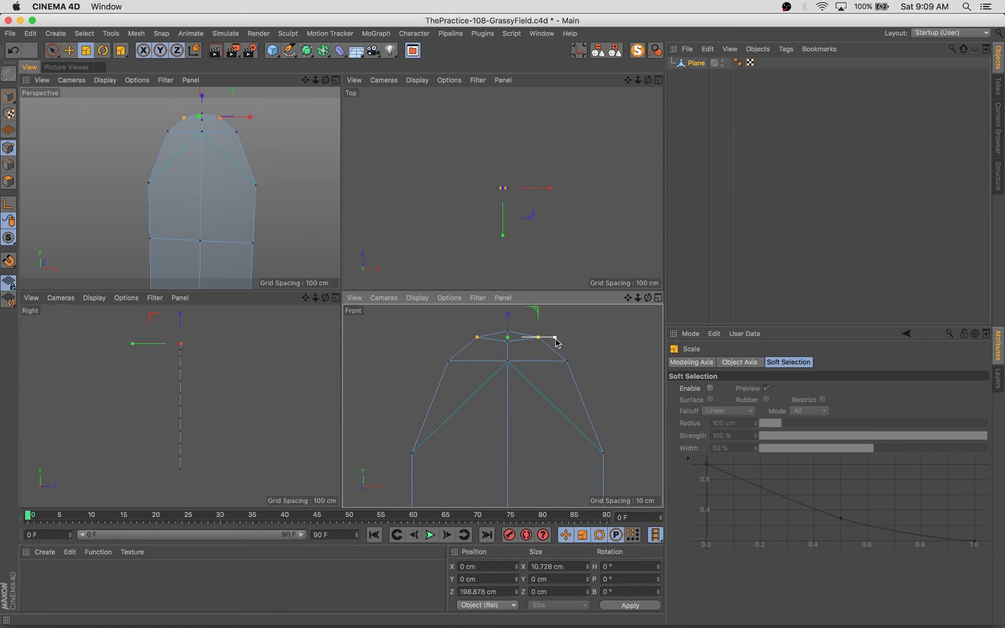
{"action": "left_click_drag", "start_coordinate": [557, 341], "coordinate": [557, 341]}
Try to cut a horizontal edge across the blade at the base of its tapered tip, and undo it.
{"action": "middle_click", "coordinate": [173, 211]}
{"action": "left_click_drag", "start_coordinate": [236, 313], "coordinate": [254, 303], "text": "alt"}
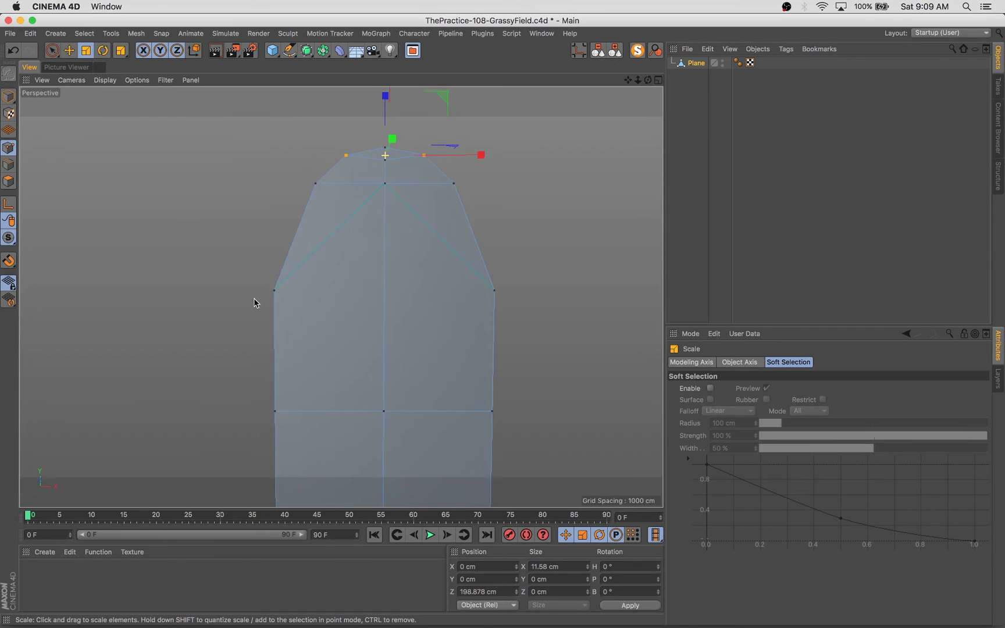
{"action": "key", "text": "k"}
{"action": "key", "text": "k"}
{"action": "left_click", "coordinate": [275, 291]}
{"action": "left_click", "coordinate": [582, 292]}
{"action": "key", "text": "space"}
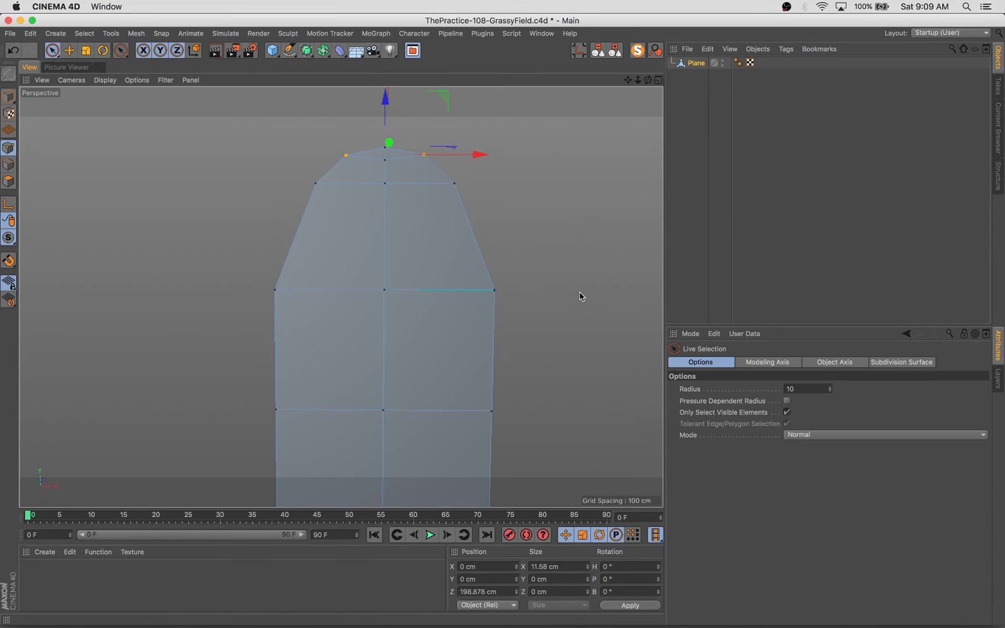
{"action": "left_click_drag", "start_coordinate": [579, 292], "coordinate": [583, 353], "text": "alt"}
{"action": "key", "text": "super+z"}
Cut a horizontal edge joining the two outer points at the base of the tapered tip.
{"action": "key", "text": "space"}
{"action": "left_click", "coordinate": [277, 288]}
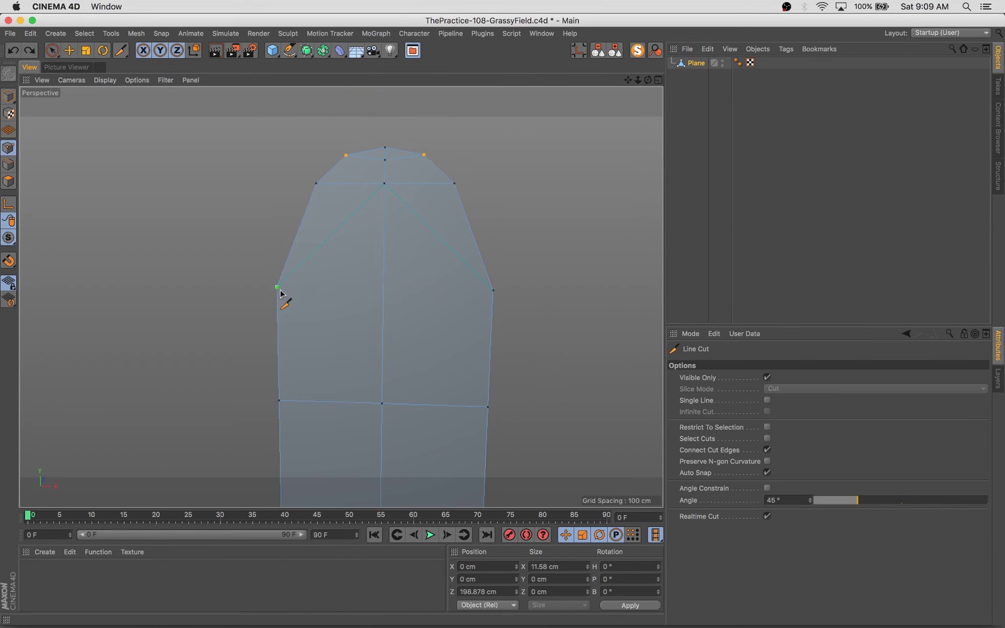
{"action": "left_click", "coordinate": [491, 292]}
{"action": "key", "text": "space"}
{"action": "left_click_drag", "start_coordinate": [523, 252], "coordinate": [537, 290], "text": "alt"}
{"action": "left_click", "coordinate": [9, 180]}
{"action": "left_click", "coordinate": [367, 164]}
{"action": "left_click", "coordinate": [440, 175]}
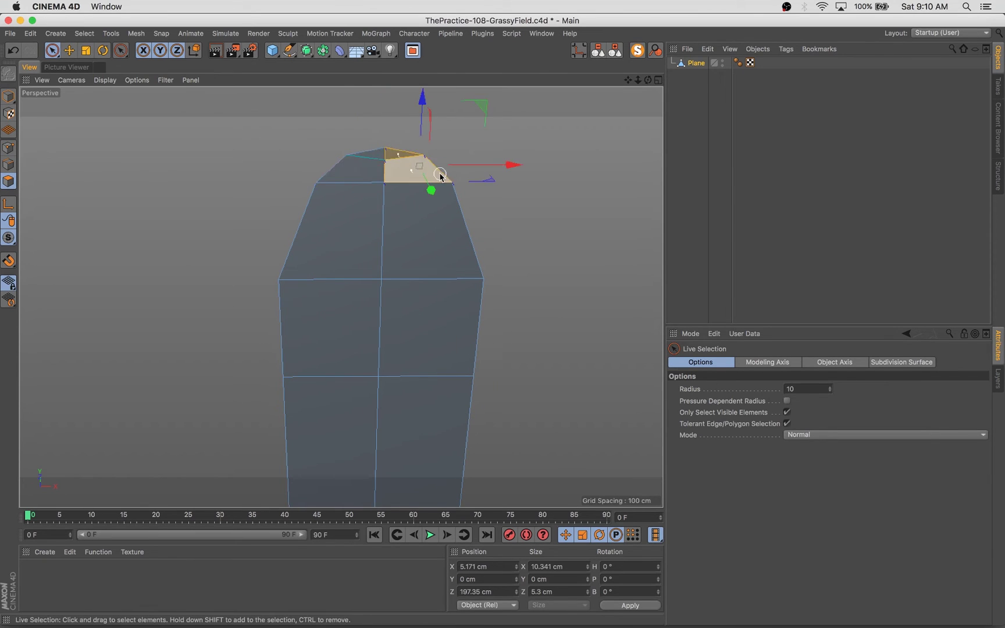
{"action": "key", "text": "super+z"}
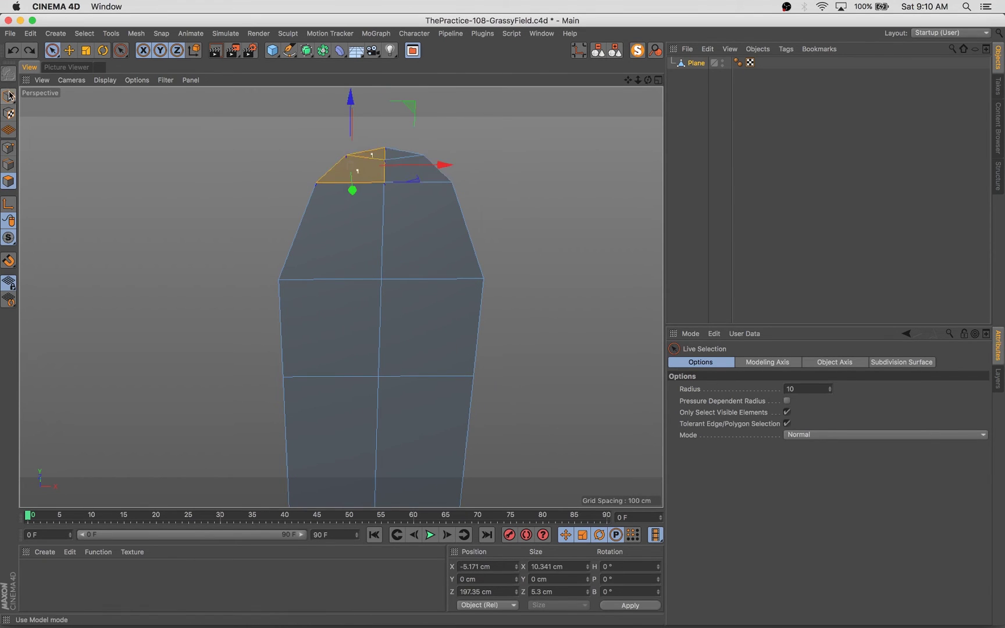
{"action": "left_click", "coordinate": [9, 95]}
Lower the polygons at the top of the tip to about Z 188 cm and scale them to about 29 cm wide.
{"action": "scroll", "coordinate": [162, 230], "scroll_direction": "down", "scroll_amount": 10}
{"action": "left_click_drag", "start_coordinate": [161, 230], "coordinate": [241, 255], "text": "alt"}
{"action": "scroll", "coordinate": [242, 256], "scroll_direction": "up", "scroll_amount": 7}
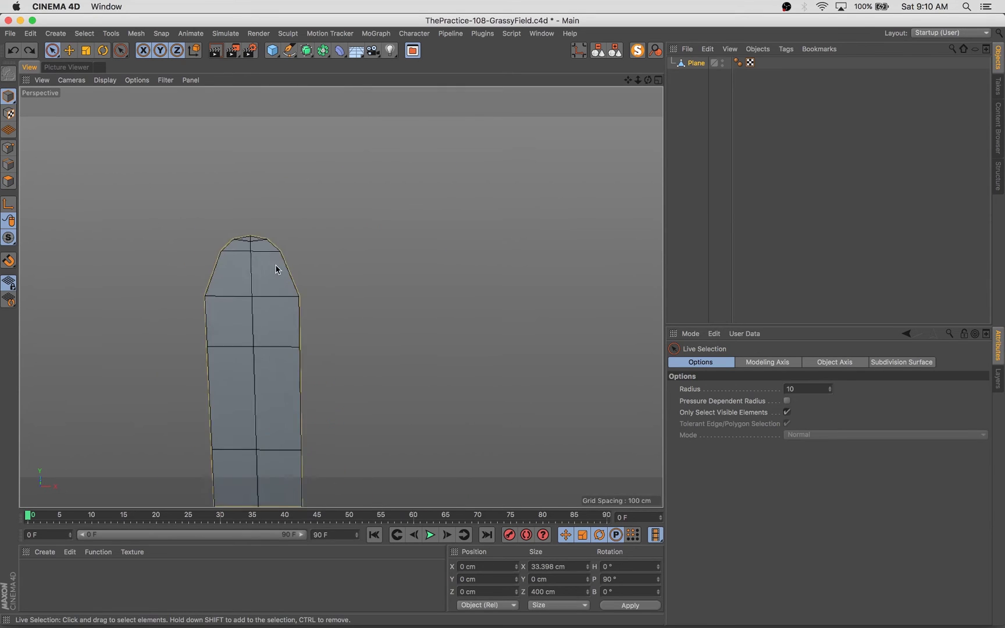
{"action": "middle_click_drag", "start_coordinate": [277, 268], "coordinate": [358, 285], "text": "alt"}
{"action": "left_click", "coordinate": [8, 181]}
{"action": "left_click_drag", "start_coordinate": [317, 256], "coordinate": [318, 255]}
{"action": "left_click_drag", "start_coordinate": [332, 166], "coordinate": [332, 194]}
{"action": "key", "text": "t"}
{"action": "left_click_drag", "start_coordinate": [431, 290], "coordinate": [437, 289]}
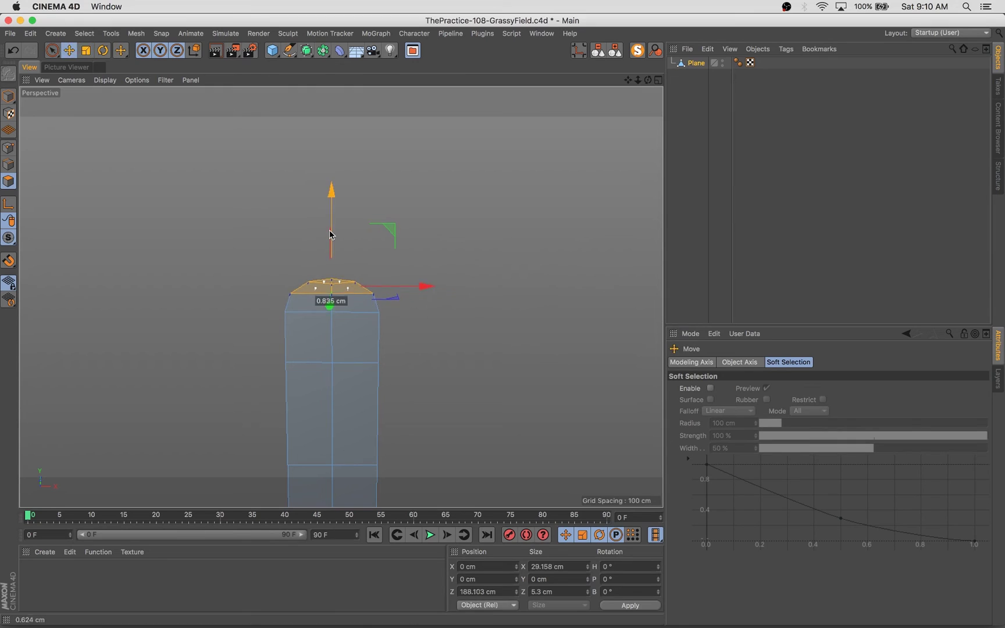
{"action": "left_click_drag", "start_coordinate": [331, 207], "coordinate": [331, 203]}
Return to Model mode and deselect the grass blade.
{"action": "left_click", "coordinate": [287, 226]}
{"action": "scroll", "coordinate": [287, 227], "scroll_direction": "down", "scroll_amount": 5}
{"action": "scroll", "coordinate": [420, 319], "scroll_direction": "down", "scroll_amount": 8}
{"action": "left_click_drag", "start_coordinate": [421, 319], "coordinate": [435, 414], "text": "alt"}
{"action": "middle_click_drag", "start_coordinate": [434, 415], "coordinate": [340, 248], "text": "alt"}
{"action": "left_click", "coordinate": [9, 95]}
{"action": "left_click", "coordinate": [426, 361]}
{"action": "middle_click_drag", "start_coordinate": [427, 361], "coordinate": [449, 360], "text": "alt"}
{"action": "left_click_drag", "start_coordinate": [449, 361], "coordinate": [415, 336], "text": "alt"}
Create a new material with Reflectance disabled, and enable its Luminance channel with a Gradient shader as the texture.
{"action": "double_click", "coordinate": [87, 582]}
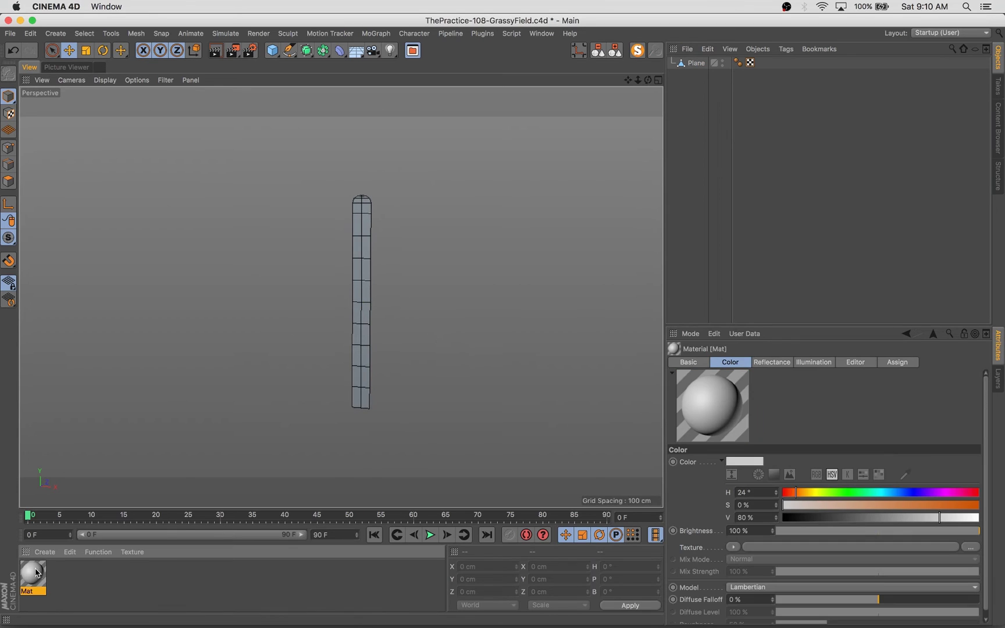
{"action": "double_click", "coordinate": [32, 574]}
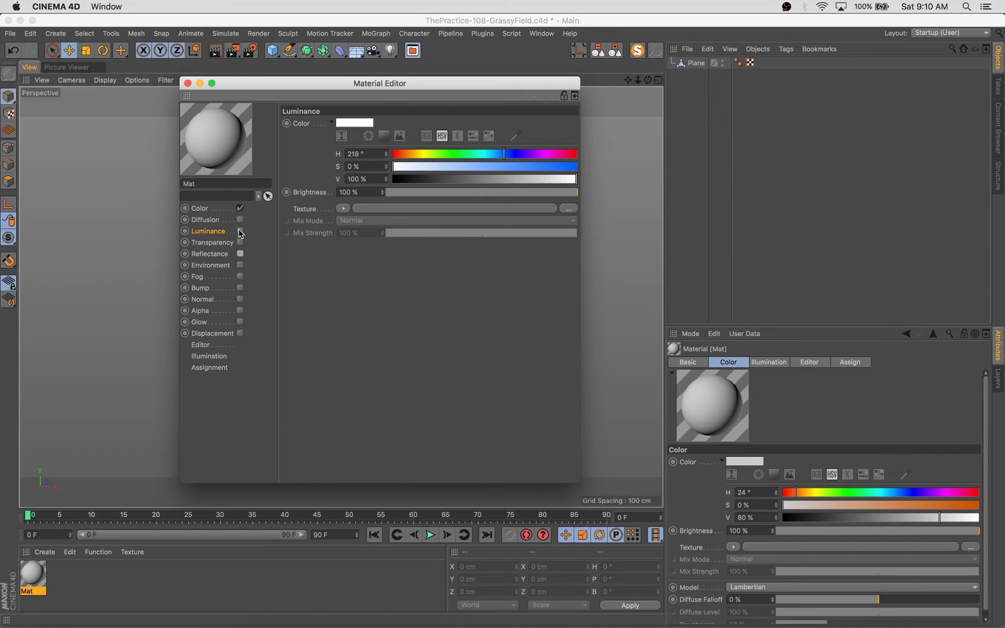
{"action": "left_click", "coordinate": [241, 231]}
{"action": "left_click", "coordinate": [343, 208]}
{"action": "left_click", "coordinate": [366, 332]}
Set the gradient's type to 2D - V and apply the material to the grass blade.
{"action": "left_click_drag", "start_coordinate": [407, 83], "coordinate": [647, 140]}
{"action": "left_click", "coordinate": [600, 288]}
{"action": "left_click", "coordinate": [600, 288]}
{"action": "left_click", "coordinate": [602, 299]}
{"action": "left_click_drag", "start_coordinate": [462, 205], "coordinate": [366, 273]}
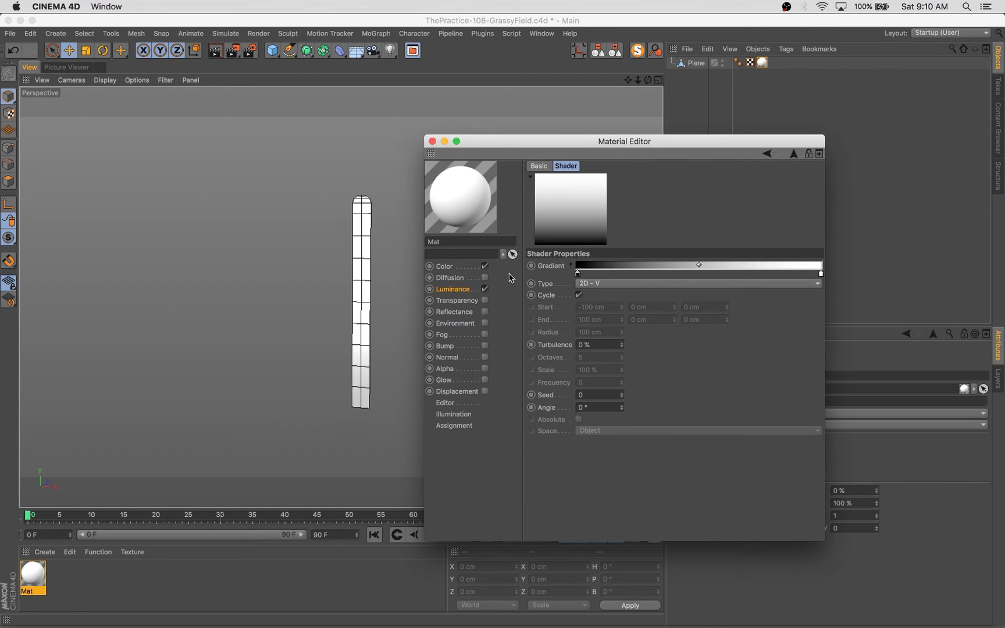
Color the gradient from a darker green (hue 131°, value 57 %) at its start to a bright light green at its end.
{"action": "double_click", "coordinate": [577, 273]}
{"action": "left_click", "coordinate": [591, 283]}
{"action": "left_click", "coordinate": [604, 315]}
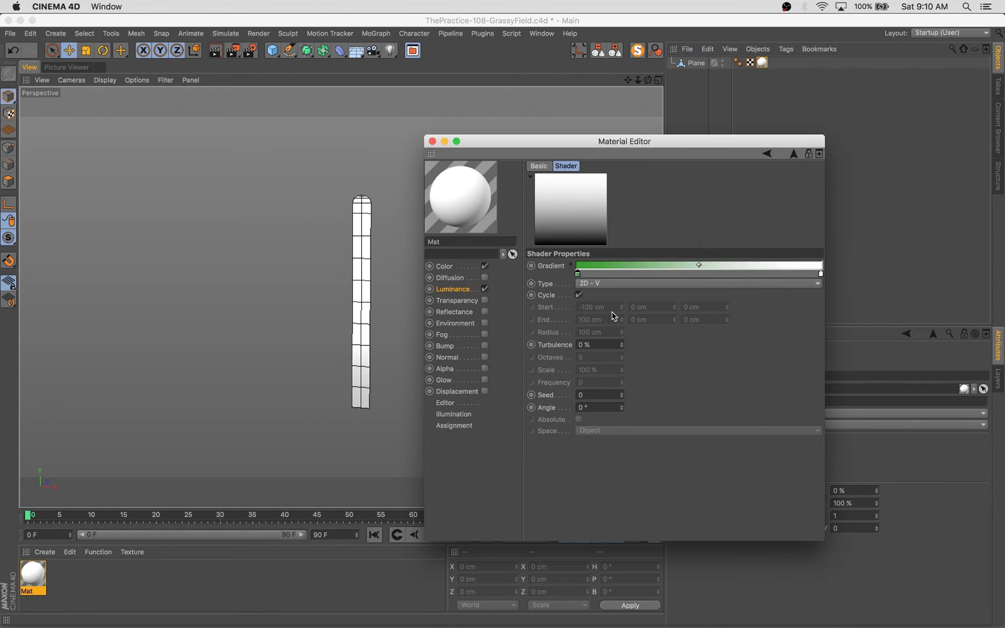
{"action": "double_click", "coordinate": [821, 274]}
{"action": "left_click", "coordinate": [579, 271]}
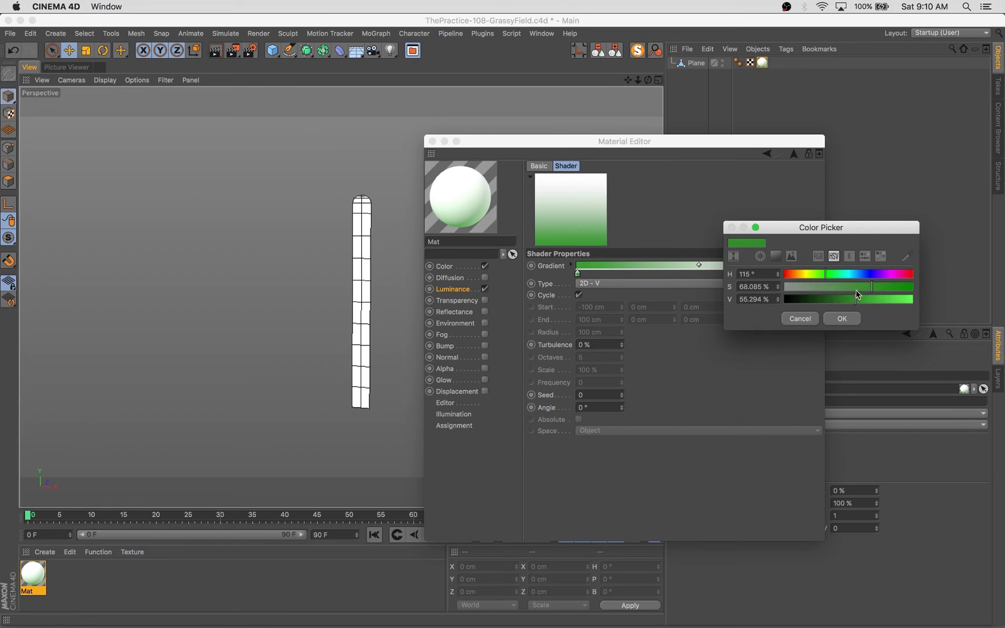
{"action": "left_click", "coordinate": [888, 287]}
{"action": "left_click", "coordinate": [897, 300]}
{"action": "left_click", "coordinate": [841, 318]}
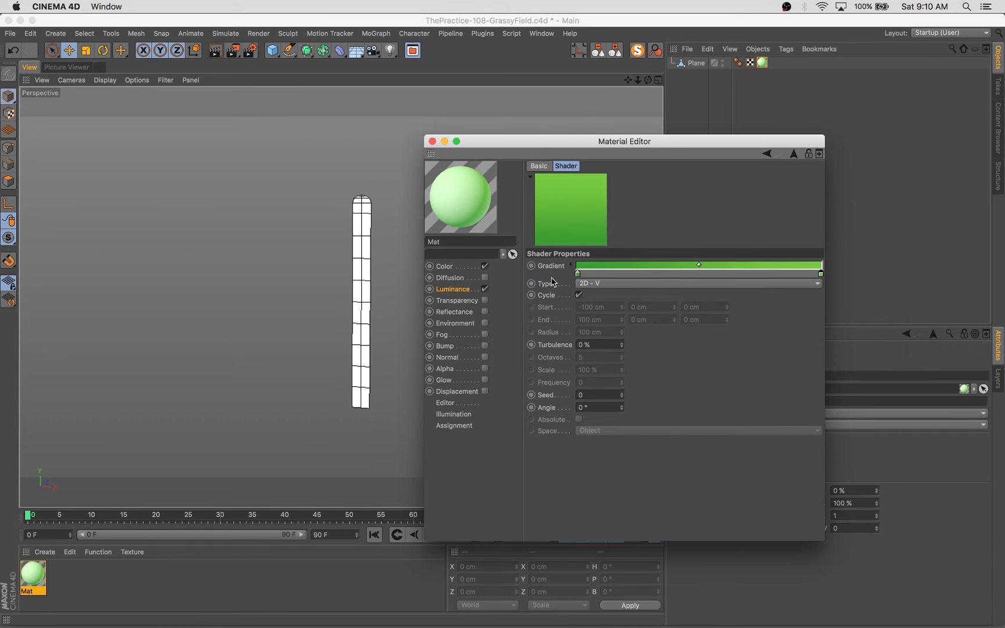
{"action": "double_click", "coordinate": [577, 273]}
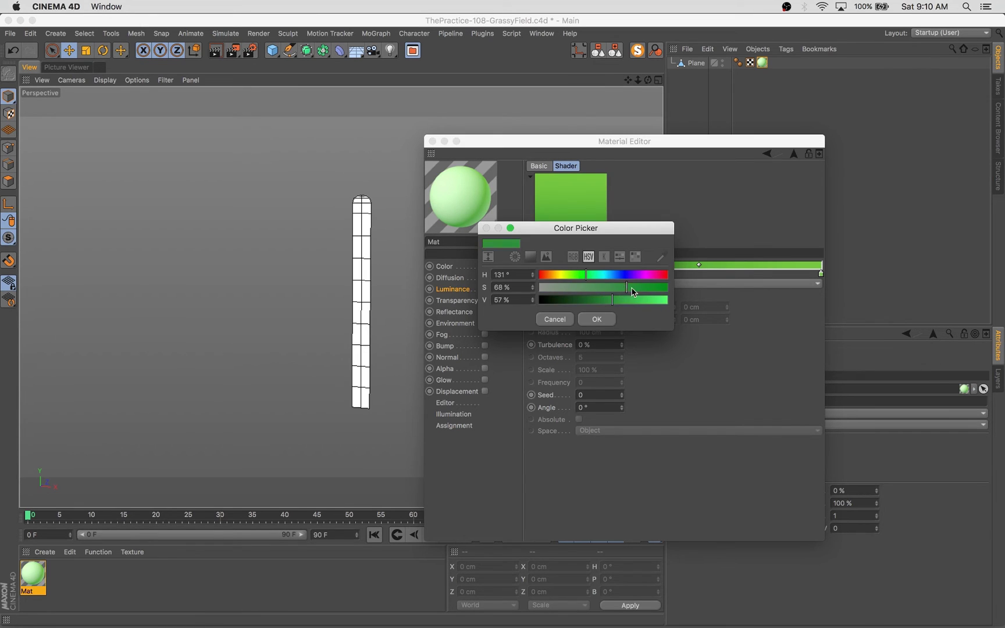
{"action": "left_click", "coordinate": [596, 318]}
Copy the Luminance gradient into the Color channel's texture and set the Color brightness to 0 %.
{"action": "left_click", "coordinate": [459, 267]}
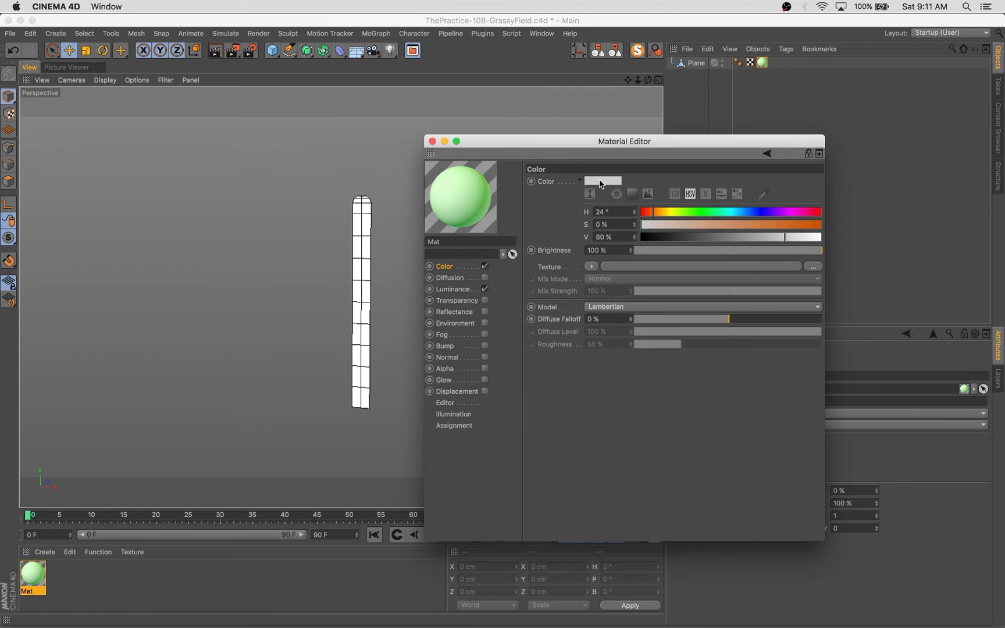
{"action": "left_click", "coordinate": [474, 302]}
{"action": "left_click", "coordinate": [464, 290]}
{"action": "mouse_move", "coordinate": [573, 268]}
{"action": "left_mouse_down"}
{"action": "mouse_move", "coordinate": [441, 261]}
{"action": "mouse_move", "coordinate": [589, 268]}
{"action": "left_mouse_up"}
{"action": "left_click_drag", "start_coordinate": [692, 248], "coordinate": [552, 249]}
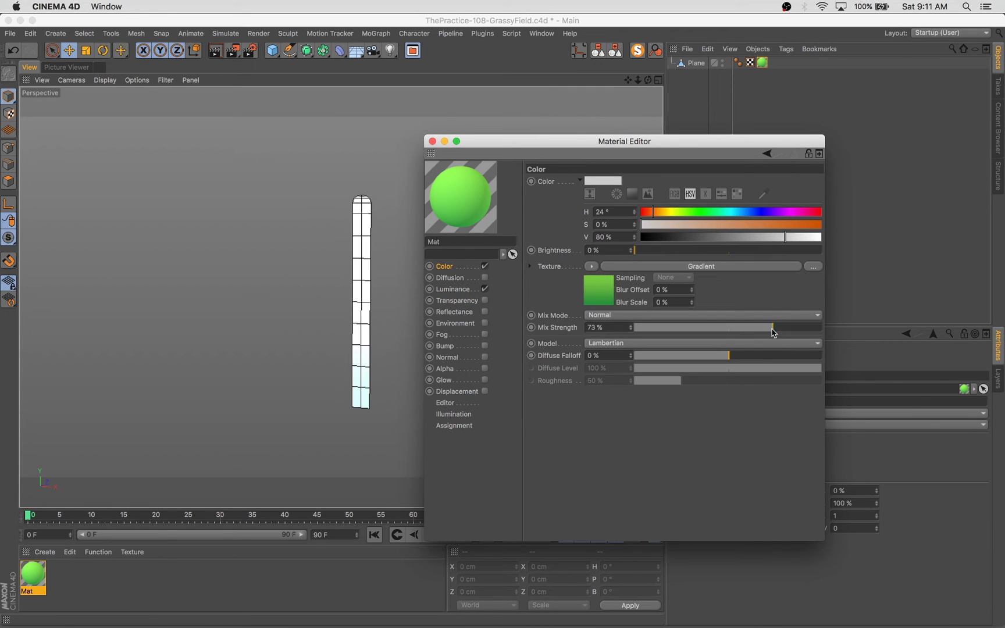
Set the Color channel's mix strength to 64 %, lower the Luminance channel's mix strength and brightness, and render the view.
{"action": "left_click_drag", "start_coordinate": [773, 332], "coordinate": [757, 329]}
{"action": "left_click", "coordinate": [469, 289]}
{"action": "left_click", "coordinate": [757, 328]}
{"action": "left_click_drag", "start_coordinate": [715, 251], "coordinate": [593, 251]}
{"action": "left_click", "coordinate": [432, 141]}
{"action": "key", "text": "super+r"}
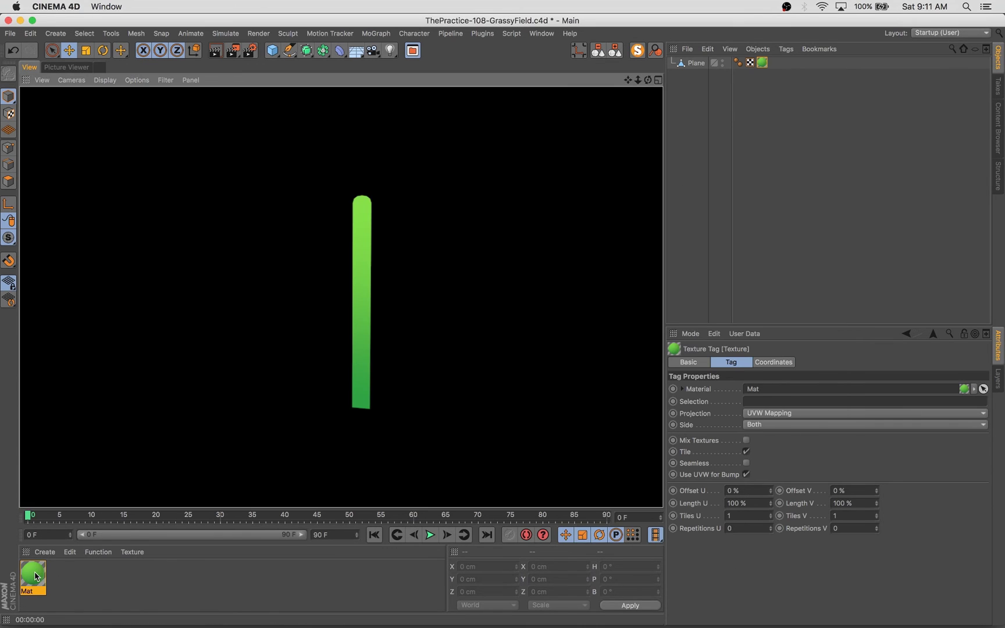
Reduce the saturation of both greens in the Luminance gradient, bringing the darker start color to about 58 %.
{"action": "double_click", "coordinate": [33, 576]}
{"action": "left_click", "coordinate": [354, 239]}
{"action": "double_click", "coordinate": [332, 216]}
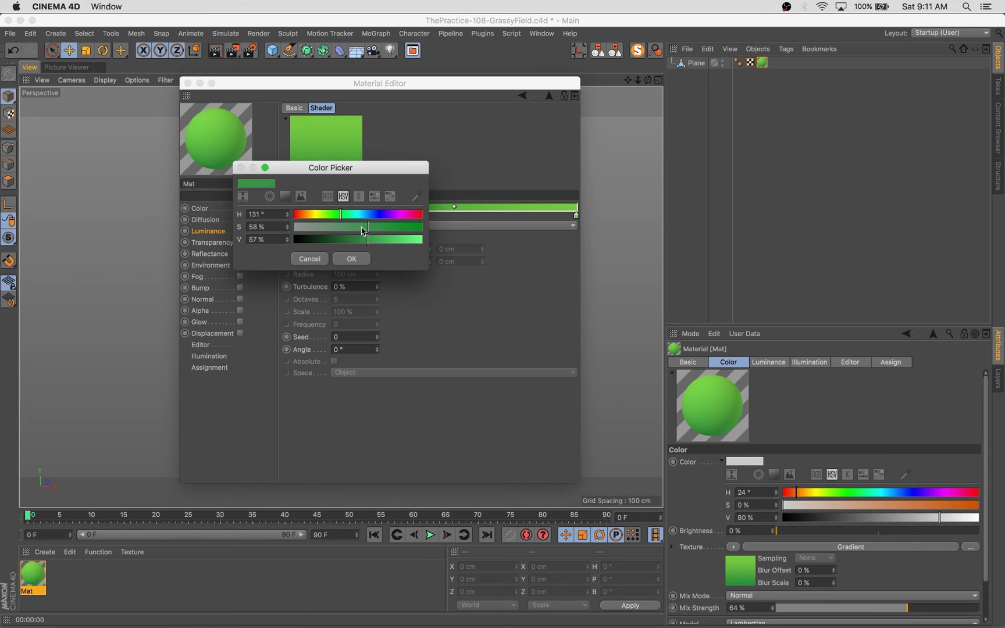
{"action": "left_click", "coordinate": [352, 258]}
{"action": "double_click", "coordinate": [575, 215]}
{"action": "left_click", "coordinate": [599, 260]}
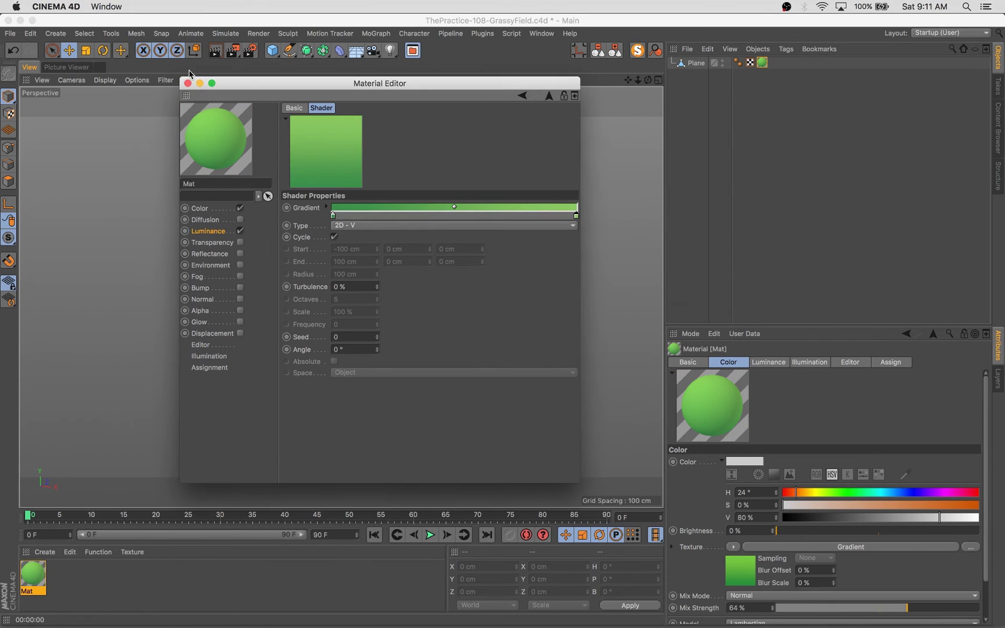
{"action": "left_click", "coordinate": [219, 208]}
{"action": "left_click", "coordinate": [187, 83]}
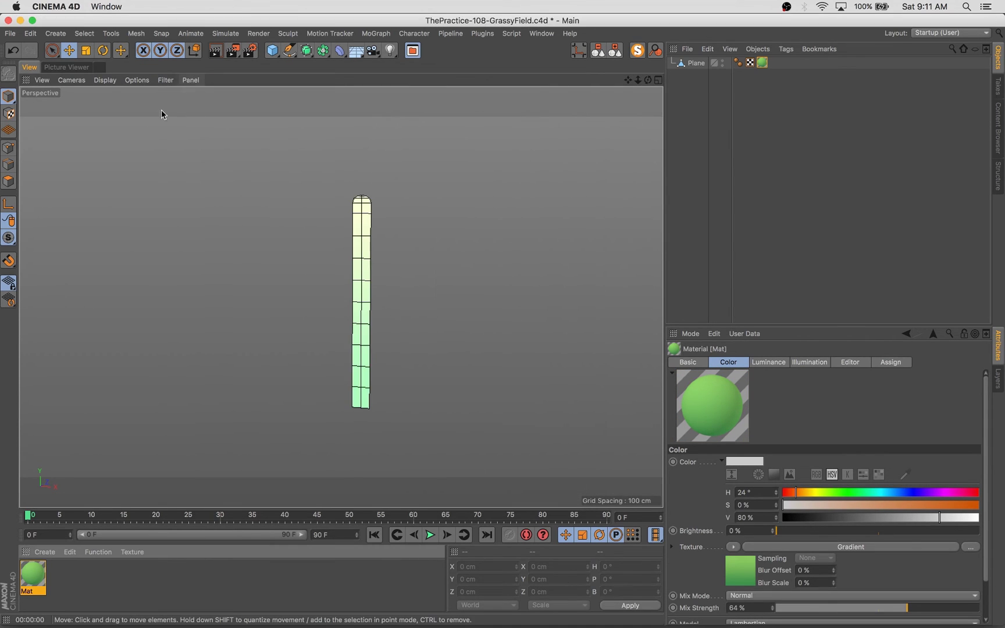
Save the scene and add a Landscape object.
{"action": "key", "text": "super+s"}
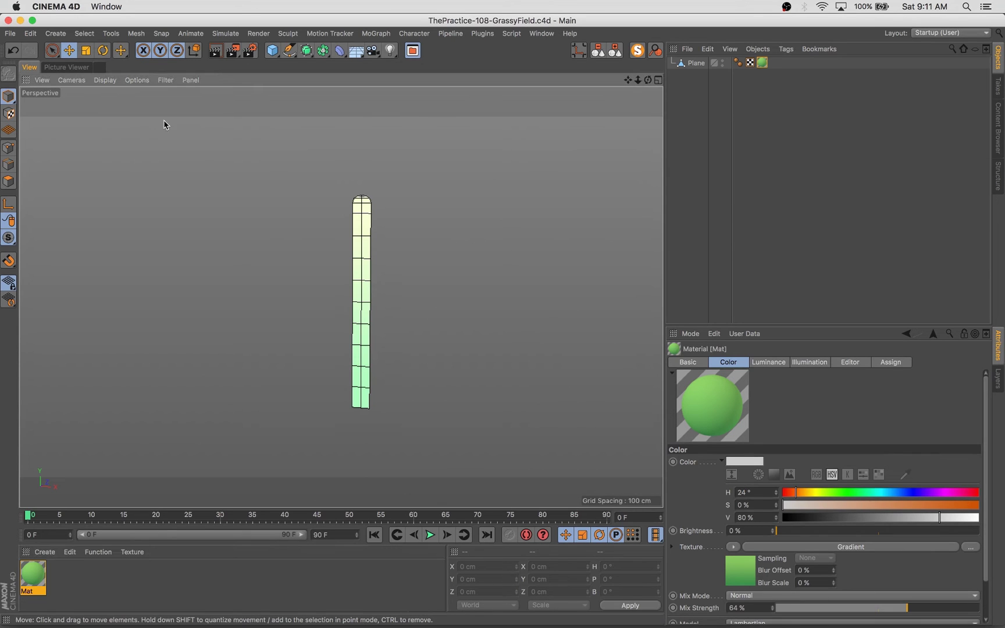
{"action": "left_click", "coordinate": [269, 36]}
{"action": "left_click", "coordinate": [269, 35]}
{"action": "left_click_drag", "start_coordinate": [273, 51], "coordinate": [498, 137]}
Undo the freehand width change and set the landscape's width and depth to 1200 cm.
{"action": "left_click_drag", "start_coordinate": [545, 313], "coordinate": [451, 382]}
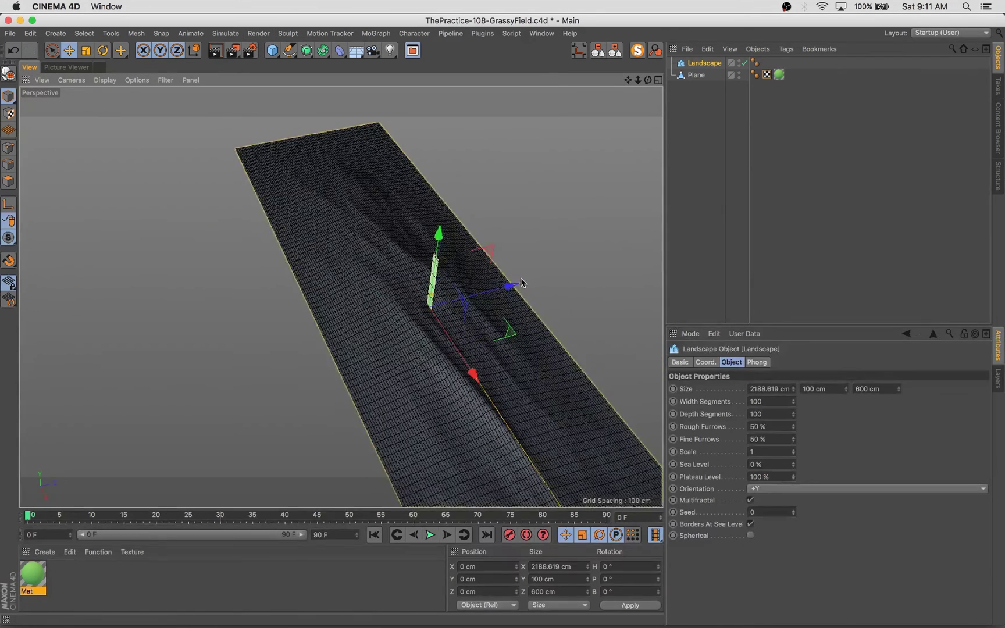
{"action": "key", "text": "super+z"}
{"action": "key", "text": "Tab"}
{"action": "key", "text": "Tab"}
{"action": "type", "text": "1200"}
{"action": "key", "text": "Tab"}
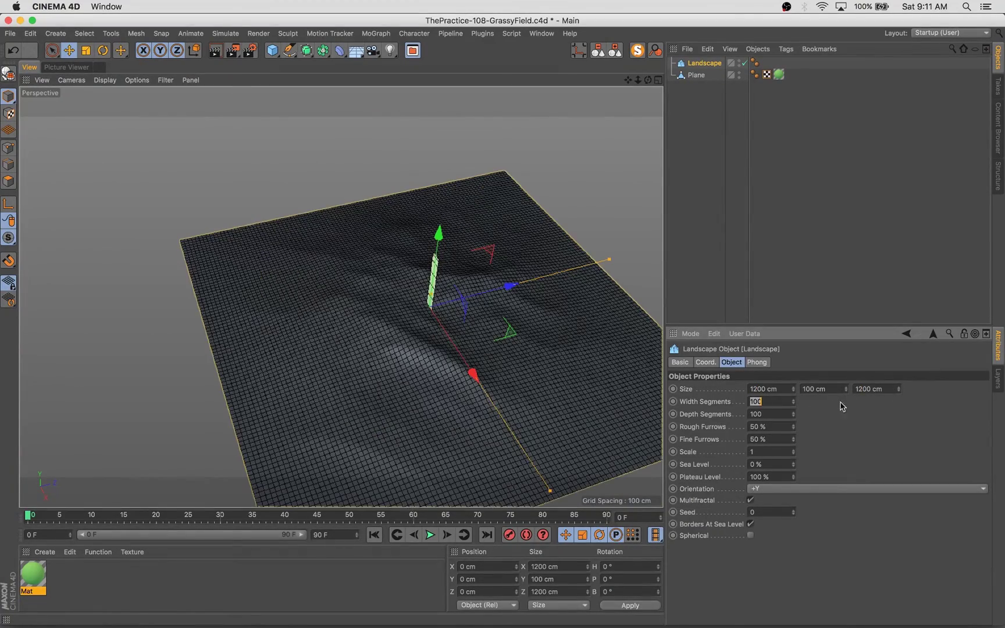
Turn off Borders At Sea Level, flatten the landscape to about 48 cm high and set its width and depth segments to 10.
{"action": "left_click_drag", "start_coordinate": [363, 401], "coordinate": [474, 331], "text": "alt"}
{"action": "left_click", "coordinate": [750, 524]}
{"action": "left_click_drag", "start_coordinate": [429, 292], "coordinate": [430, 302]}
{"action": "left_click_drag", "start_coordinate": [446, 339], "coordinate": [519, 422], "text": "alt"}
{"action": "left_click_drag", "start_coordinate": [763, 402], "coordinate": [725, 402]}
{"action": "type", "text": "10"}
{"action": "key", "text": "Tab"}
{"action": "type", "text": "10"}
{"action": "key", "text": "Tab"}
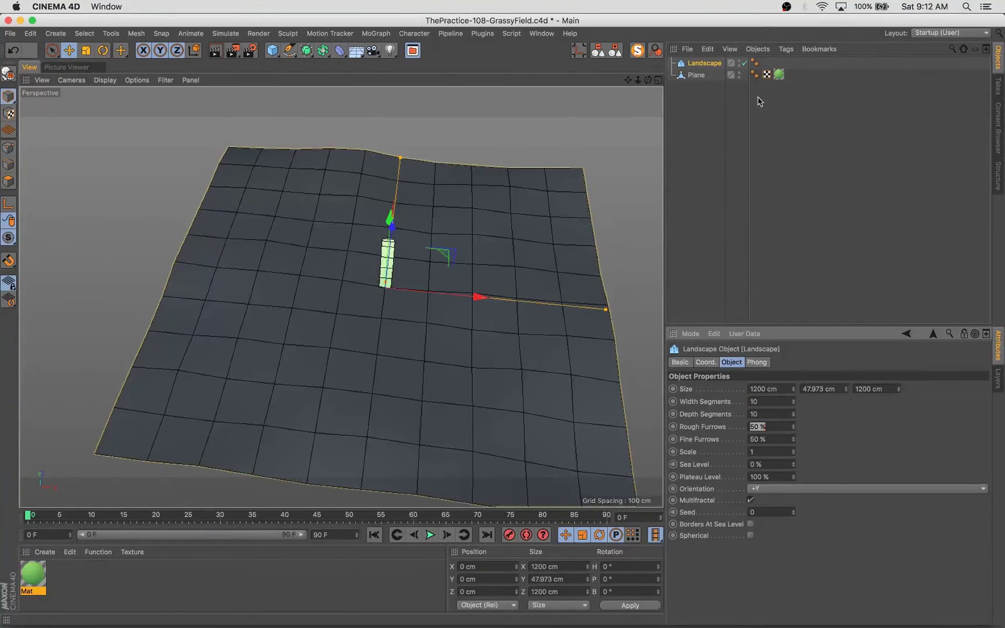
Stretch the grass blade plane along its length to about 134 cm tall.
{"action": "left_click", "coordinate": [697, 75]}
{"action": "key", "text": "t"}
{"action": "left_click_drag", "start_coordinate": [403, 238], "coordinate": [401, 204]}
{"action": "key", "text": "e"}
{"action": "key", "text": "o"}
{"action": "left_click_drag", "start_coordinate": [390, 316], "coordinate": [363, 283], "text": "alt"}
{"action": "scroll", "coordinate": [363, 283], "scroll_direction": "down", "scroll_amount": 10}
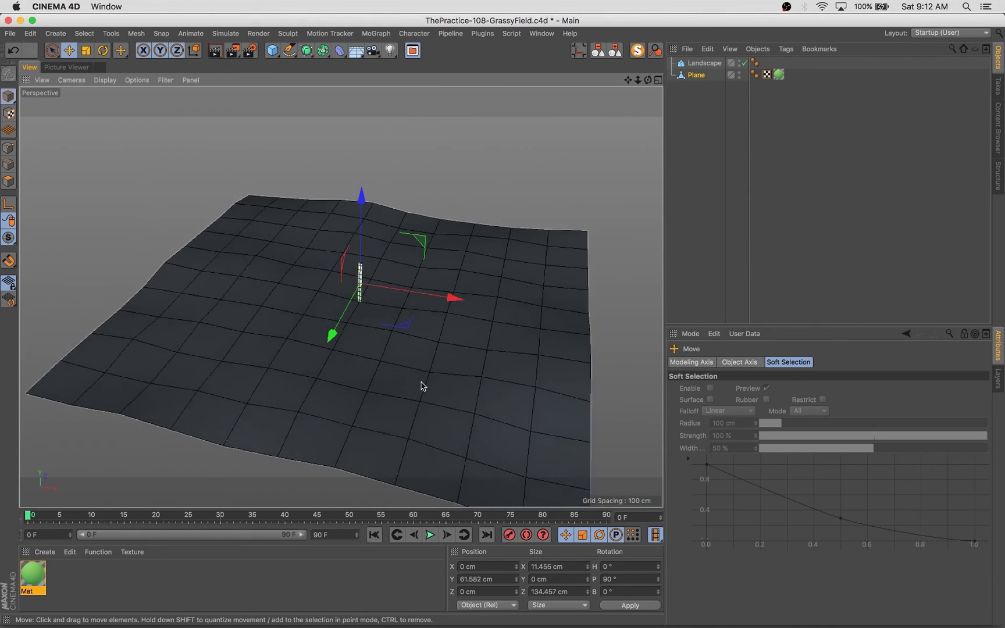
{"action": "left_click_drag", "start_coordinate": [421, 385], "coordinate": [465, 385], "text": "alt"}
Set the landscape's width and depth segments to 20.
{"action": "left_click", "coordinate": [696, 75]}
{"action": "left_click", "coordinate": [704, 62]}
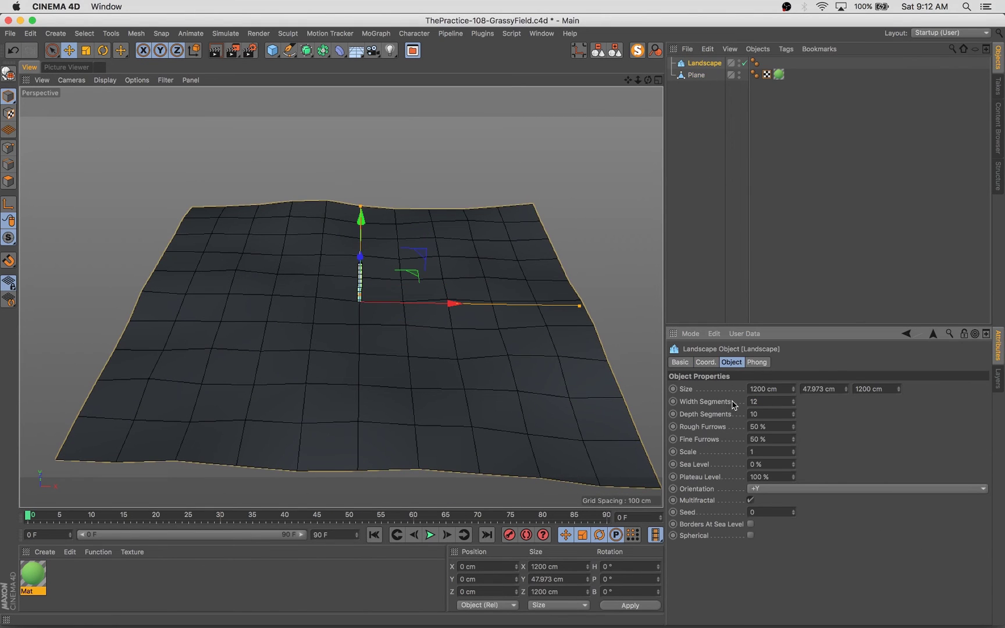
{"action": "type", "text": "20"}
{"action": "key", "text": "Tab"}
{"action": "left_click_drag", "start_coordinate": [439, 367], "coordinate": [362, 329], "text": "alt"}
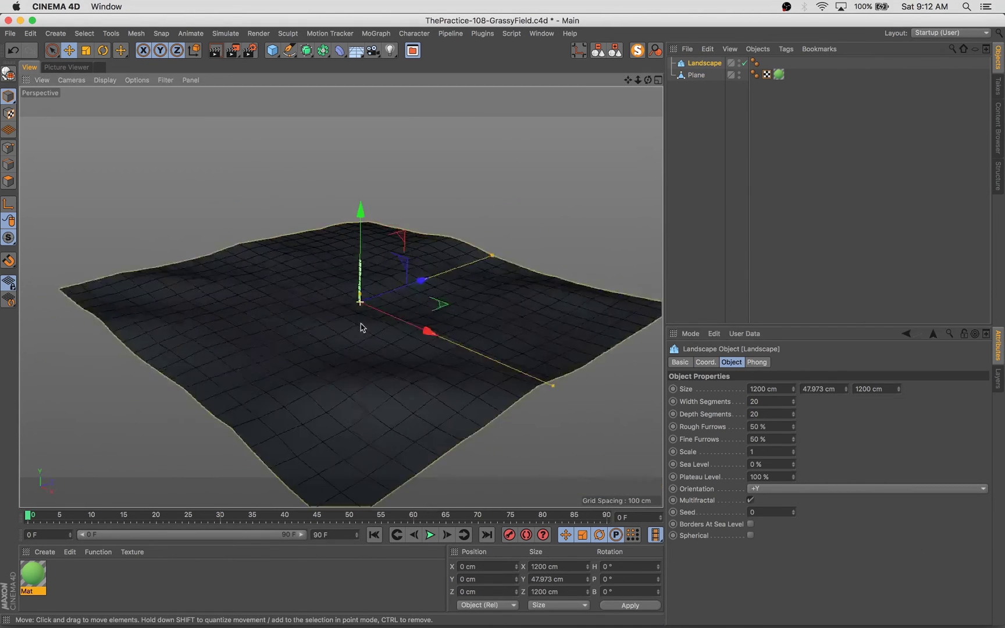
Enlarge the landscape to 1500 cm wide and 1500 cm deep.
{"action": "left_click", "coordinate": [754, 389]}
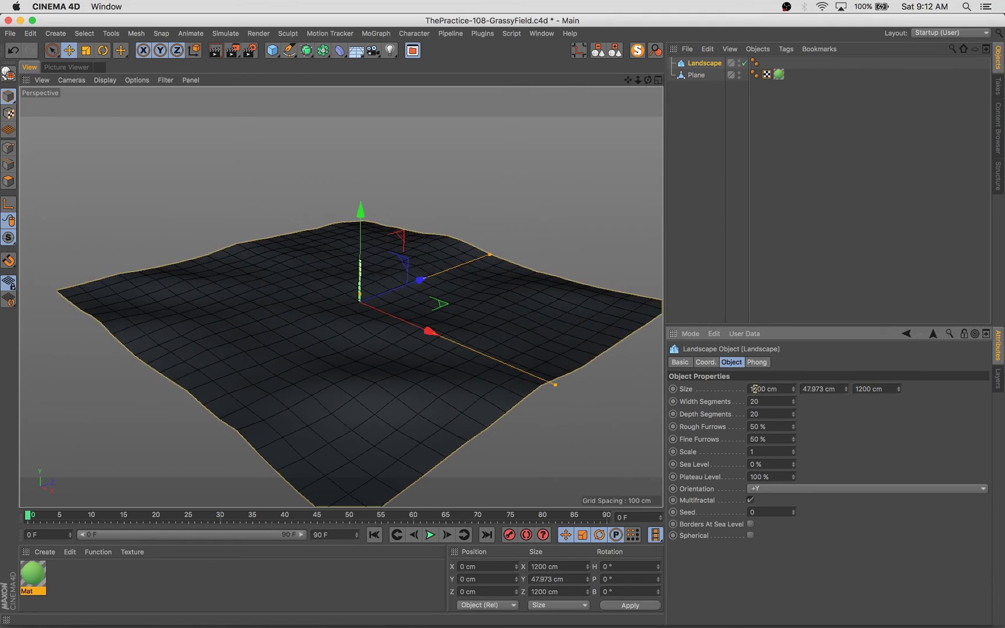
{"action": "double_click", "coordinate": [861, 389]}
{"action": "type", "text": "1500"}
{"action": "key", "text": "Return"}
{"action": "left_click_drag", "start_coordinate": [250, 291], "coordinate": [291, 379], "text": "alt"}
{"action": "left_click", "coordinate": [697, 75]}
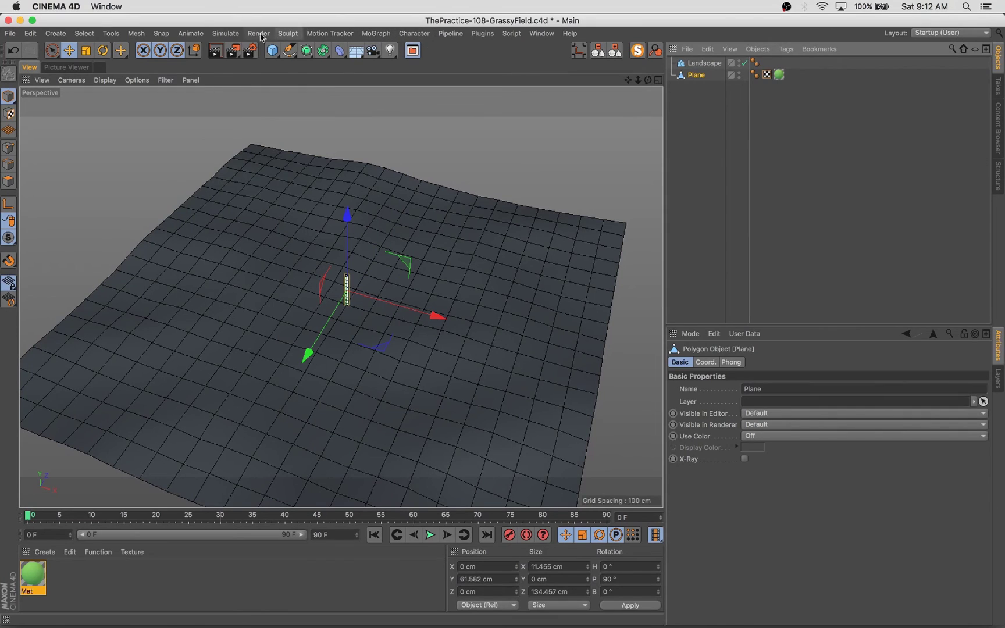
{"action": "left_click", "coordinate": [229, 36]}
{"action": "mouse_move", "coordinate": [238, 107]}
{"action": "left_click", "coordinate": [343, 114]}
{"action": "key", "text": "super+z"}
Reorder the Landscape below the Plane in the object hierarchy and rename the Plane as Grass.
{"action": "left_click_drag", "start_coordinate": [699, 63], "coordinate": [702, 137]}
{"action": "double_click", "coordinate": [698, 63]}
{"action": "type", "text": "Greass"}
{"action": "key", "text": "Return"}
{"action": "double_click", "coordinate": [698, 63]}
{"action": "type", "text": "Grass"}
{"action": "key", "text": "Return"}
Add a Hair object to the Landscape.
{"action": "left_click", "coordinate": [706, 76]}
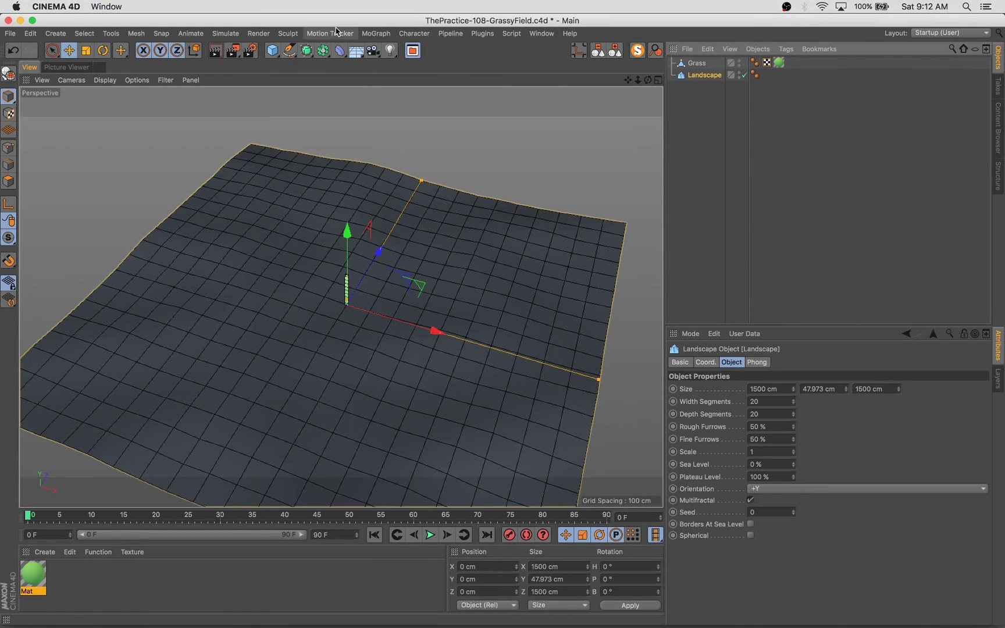
{"action": "left_click", "coordinate": [288, 34]}
{"action": "mouse_move", "coordinate": [240, 109]}
{"action": "left_click", "coordinate": [329, 117]}
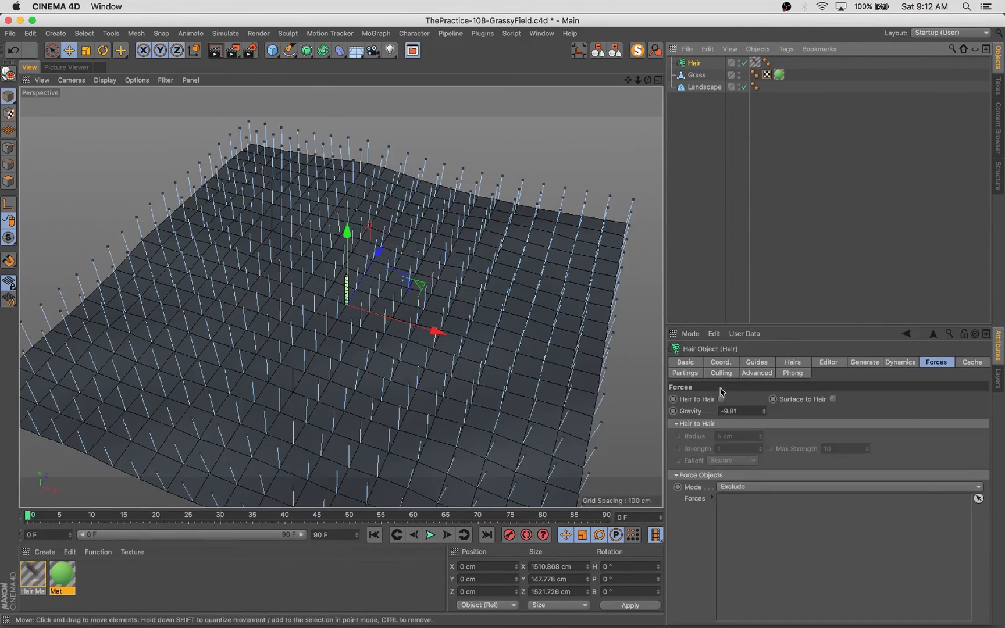
Turn off Render Hairs and generate the hair as Instance type, using Grass as the instance object.
{"action": "left_click", "coordinate": [795, 364]}
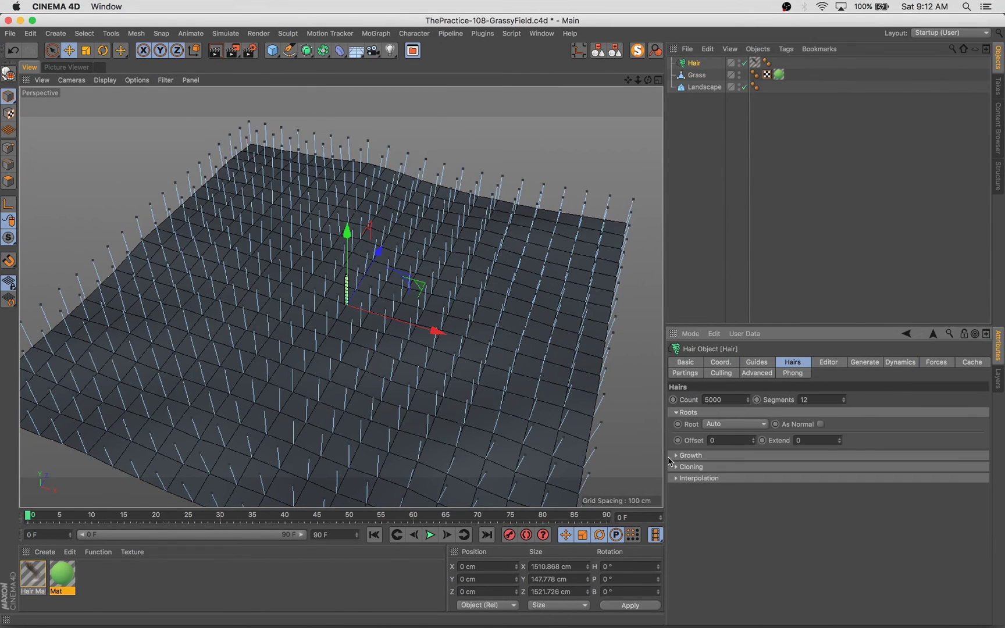
{"action": "left_click", "coordinate": [761, 361]}
{"action": "left_click", "coordinate": [785, 363]}
{"action": "left_click", "coordinate": [873, 363]}
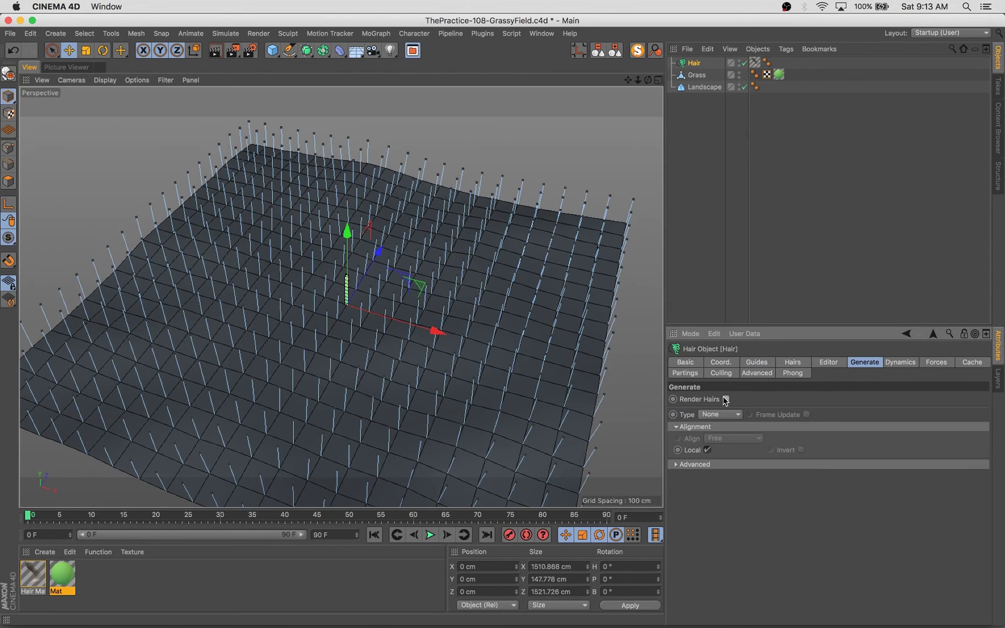
{"action": "left_click", "coordinate": [730, 417]}
{"action": "left_click", "coordinate": [721, 508]}
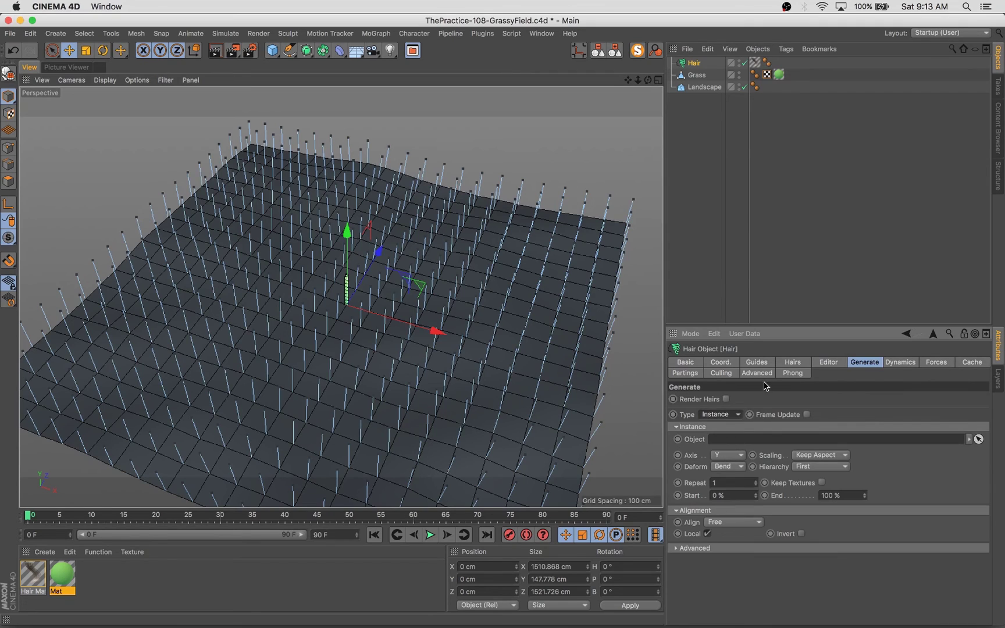
{"action": "left_click_drag", "start_coordinate": [697, 75], "coordinate": [705, 116]}
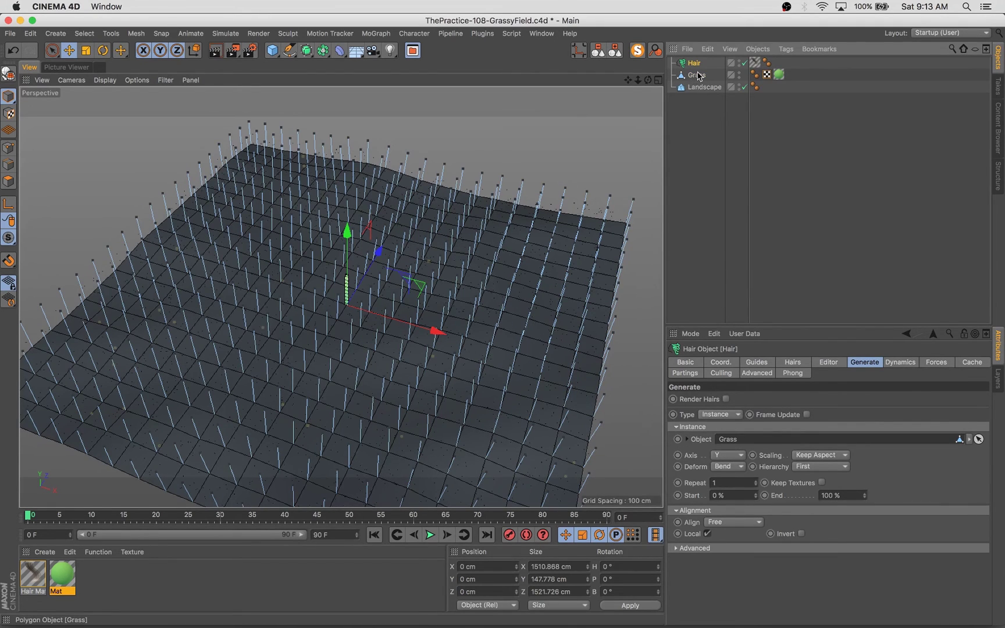
Render the view and hide the original Grass object in both the editor and the renderer.
{"action": "key", "text": "super+r"}
{"action": "left_click", "coordinate": [739, 76], "text": "alt"}
{"action": "left_click", "coordinate": [739, 76], "text": "alt"}
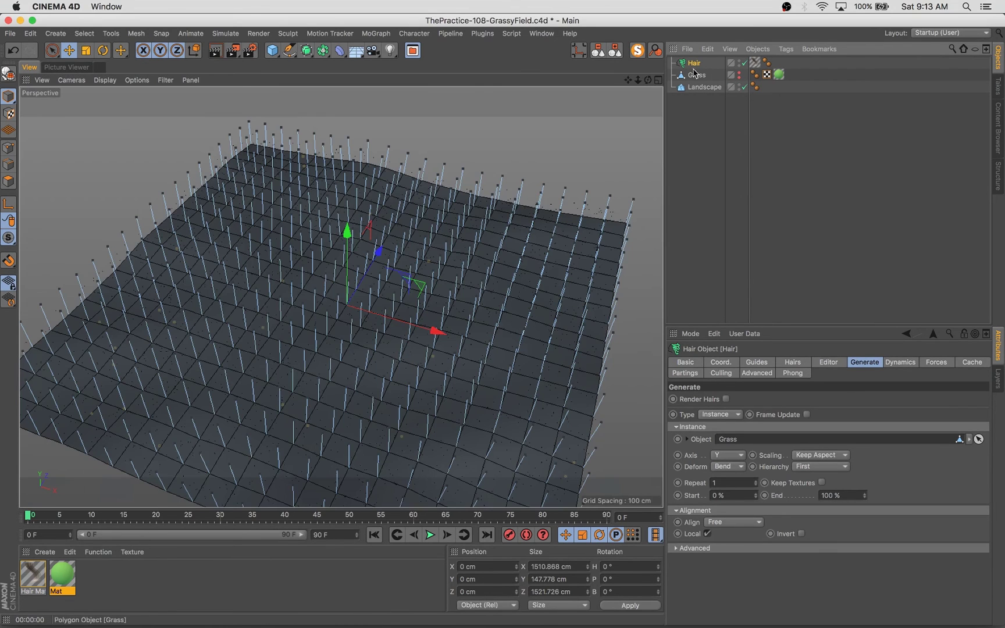
{"action": "left_click", "coordinate": [701, 87]}
{"action": "left_click_drag", "start_coordinate": [520, 273], "coordinate": [514, 204], "text": "alt"}
Set the hair material's thickness to 11 cm at root and tip with a 1 cm variation.
{"action": "double_click", "coordinate": [35, 574]}
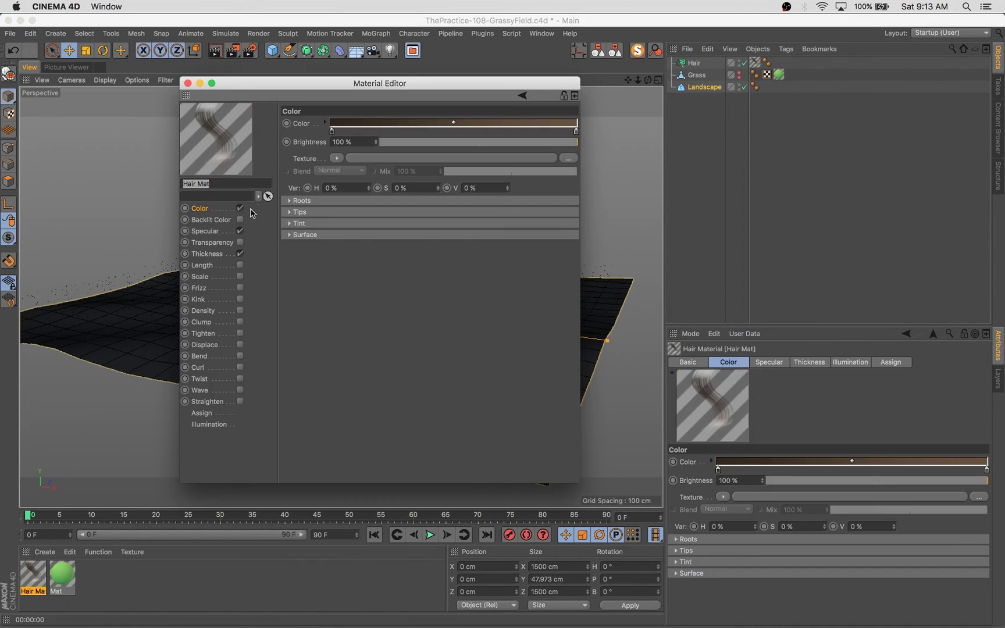
{"action": "left_click", "coordinate": [214, 255]}
{"action": "left_click_drag", "start_coordinate": [287, 83], "coordinate": [690, 164]}
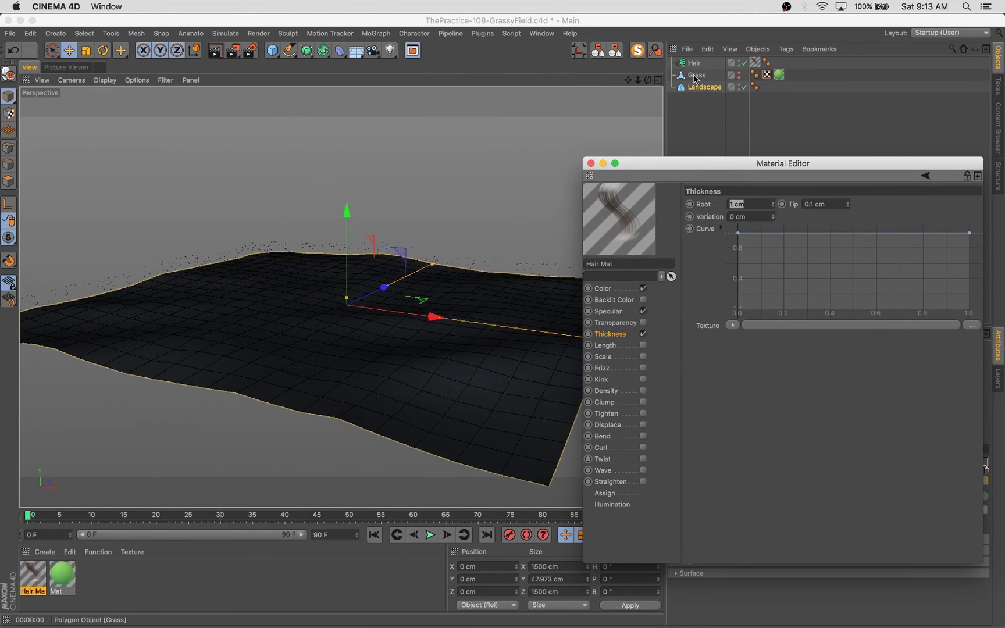
{"action": "left_click", "coordinate": [694, 76]}
{"action": "mouse_move", "coordinate": [802, 163]}
{"action": "left_mouse_down"}
{"action": "mouse_move", "coordinate": [343, 184]}
{"action": "mouse_move", "coordinate": [444, 76]}
{"action": "mouse_move", "coordinate": [785, 128]}
{"action": "mouse_move", "coordinate": [785, 163]}
{"action": "left_mouse_up"}
{"action": "key", "text": "Tab"}
{"action": "type", "text": "11"}
{"action": "key", "text": "Tab"}
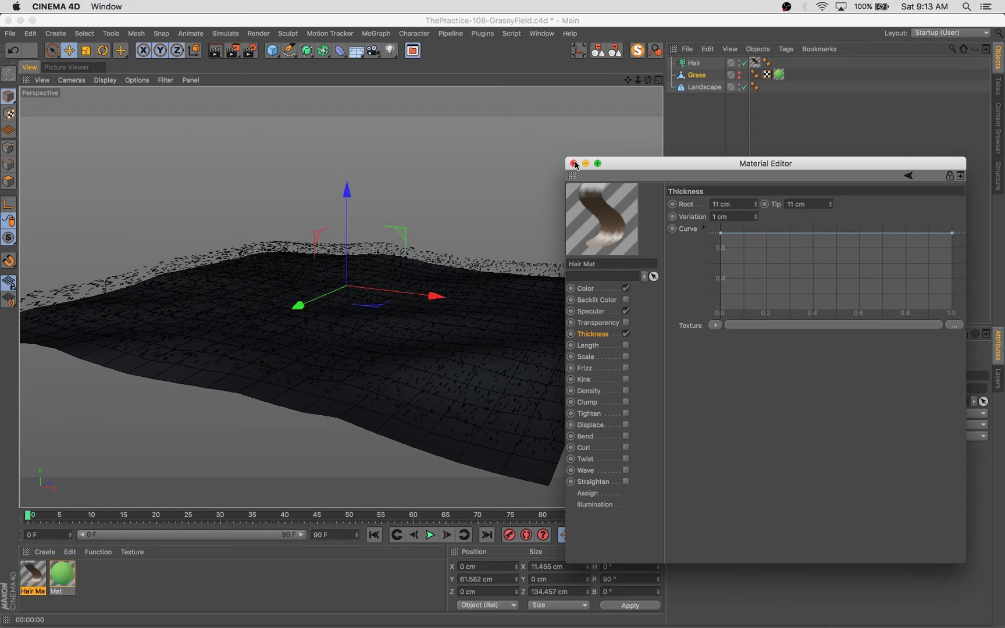
{"action": "left_click", "coordinate": [573, 164]}
Render the hair instances and set the hair roots to As Guides.
{"action": "left_click_drag", "start_coordinate": [520, 343], "coordinate": [518, 372], "text": "alt"}
{"action": "left_click", "coordinate": [695, 63]}
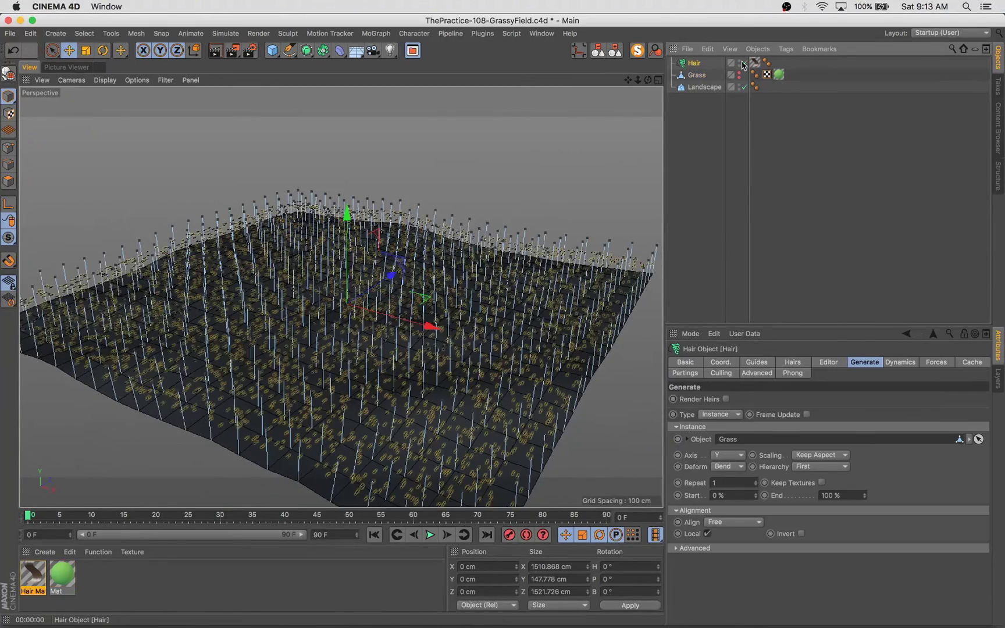
{"action": "key", "text": "ctrl+r"}
{"action": "scroll", "coordinate": [400, 394], "scroll_direction": "up", "scroll_amount": 10}
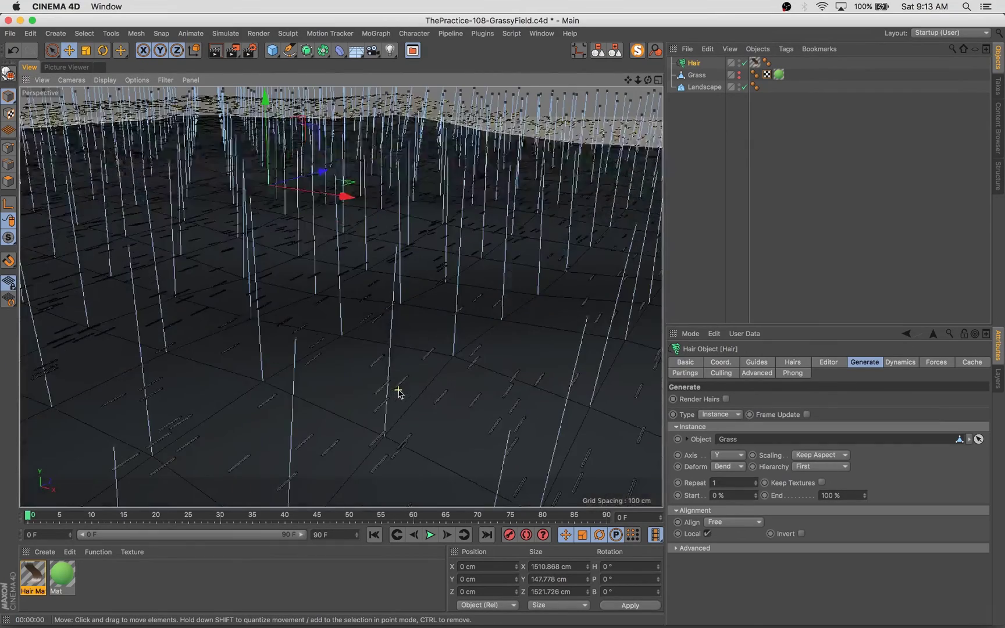
{"action": "scroll", "coordinate": [399, 392], "scroll_direction": "down", "scroll_amount": 10}
{"action": "left_click", "coordinate": [792, 361]}
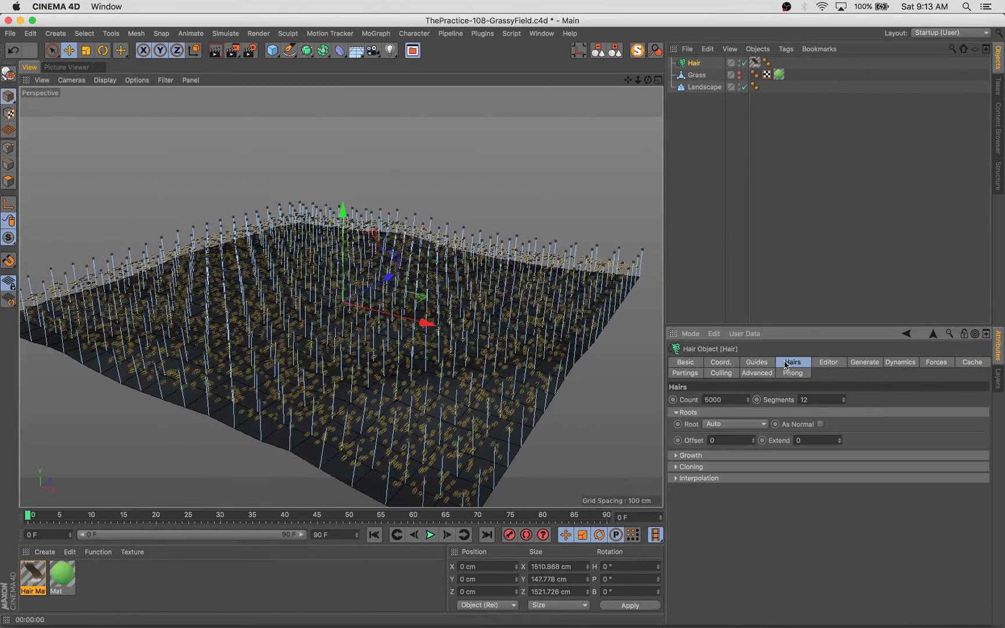
{"action": "left_click", "coordinate": [731, 425]}
{"action": "left_click", "coordinate": [755, 537]}
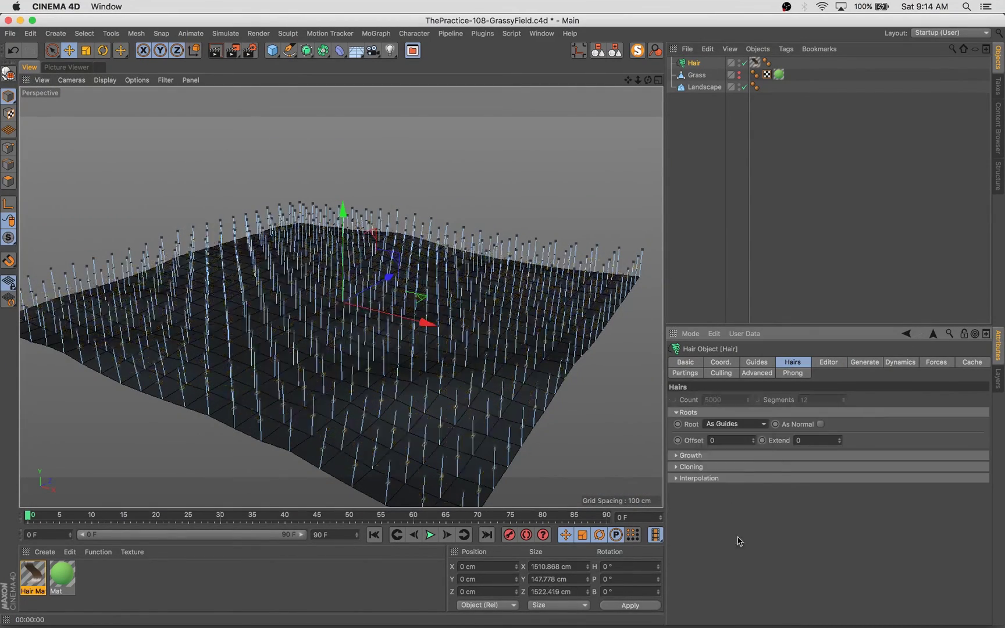
Reduce the Hair guide count to 285 and distribute the guide roots by Polygon Area.
{"action": "left_click", "coordinate": [757, 362]}
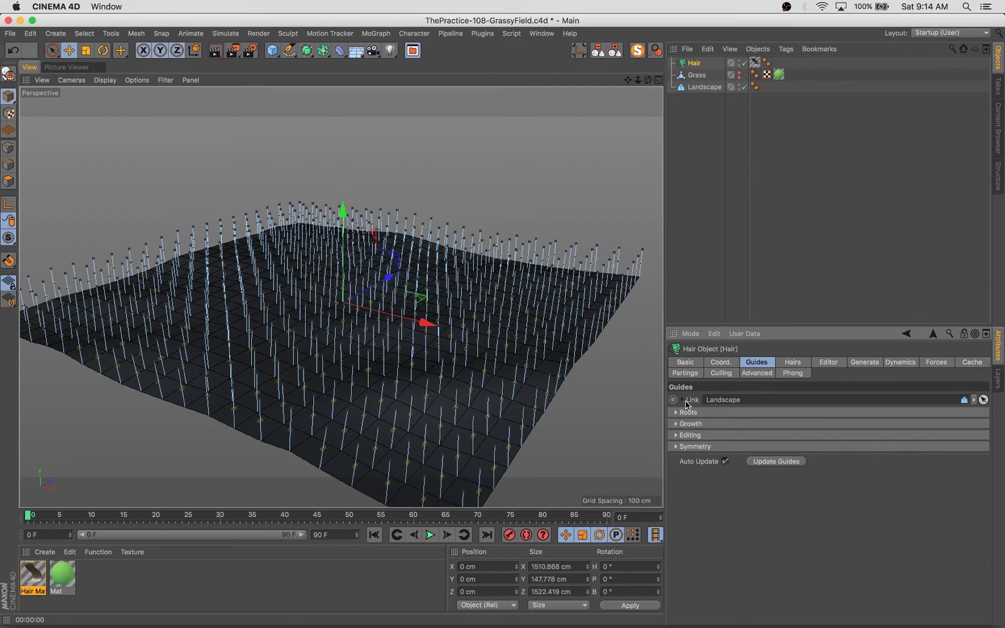
{"action": "left_click", "coordinate": [687, 412]}
{"action": "left_click_drag", "start_coordinate": [755, 425], "coordinate": [755, 465]}
{"action": "left_click", "coordinate": [727, 454]}
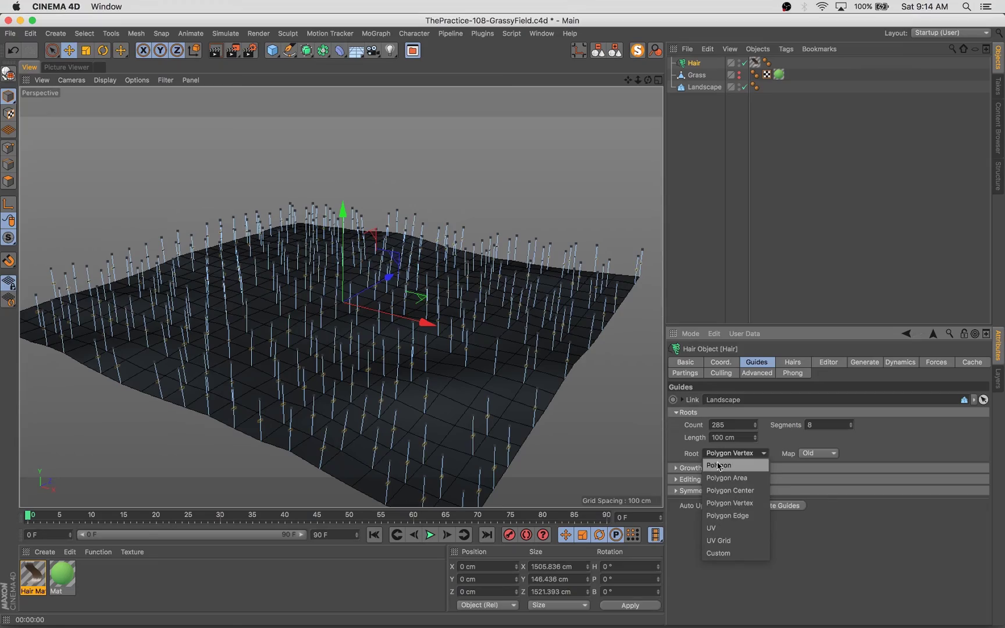
{"action": "left_click", "coordinate": [727, 478]}
Play the hair simulation briefly and return to the first frame.
{"action": "left_click_drag", "start_coordinate": [524, 302], "coordinate": [494, 378], "text": "alt"}
{"action": "left_click", "coordinate": [431, 535]}
{"action": "left_click", "coordinate": [431, 535]}
{"action": "left_click", "coordinate": [374, 535]}
Set the hair instance axis to X and render the view to check the blades.
{"action": "left_click", "coordinate": [793, 362]}
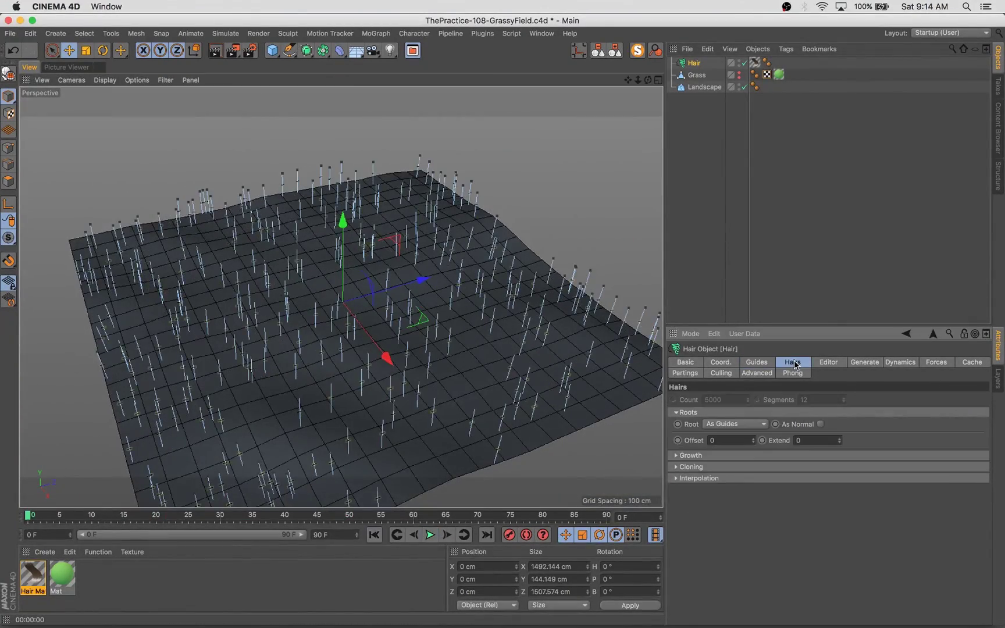
{"action": "left_click", "coordinate": [866, 363]}
{"action": "left_click", "coordinate": [719, 467]}
{"action": "scroll", "coordinate": [448, 383], "scroll_direction": "up", "scroll_amount": 10}
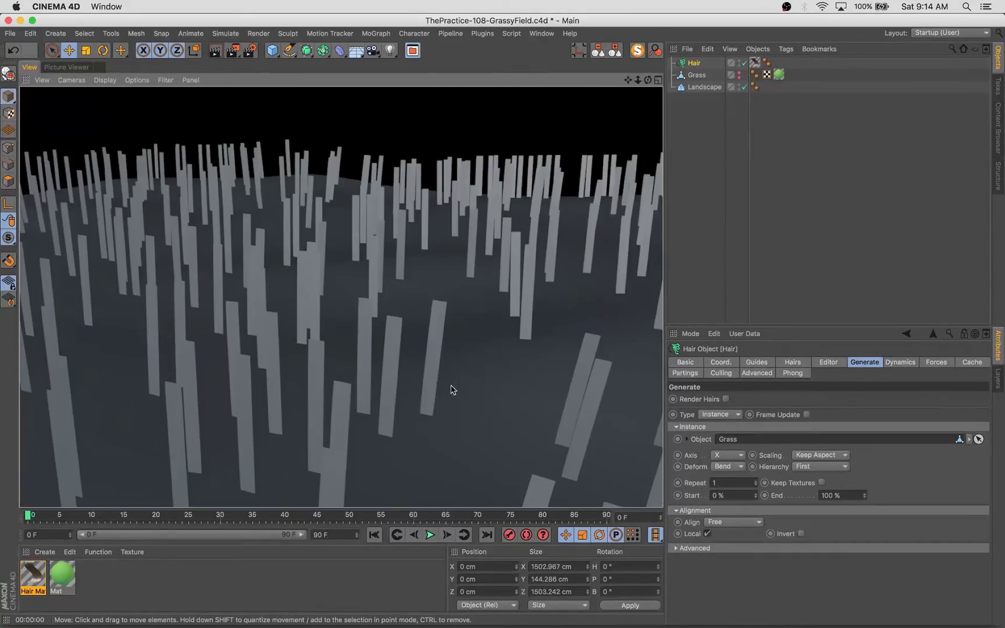
{"action": "scroll", "coordinate": [453, 390], "scroll_direction": "down", "scroll_amount": 10}
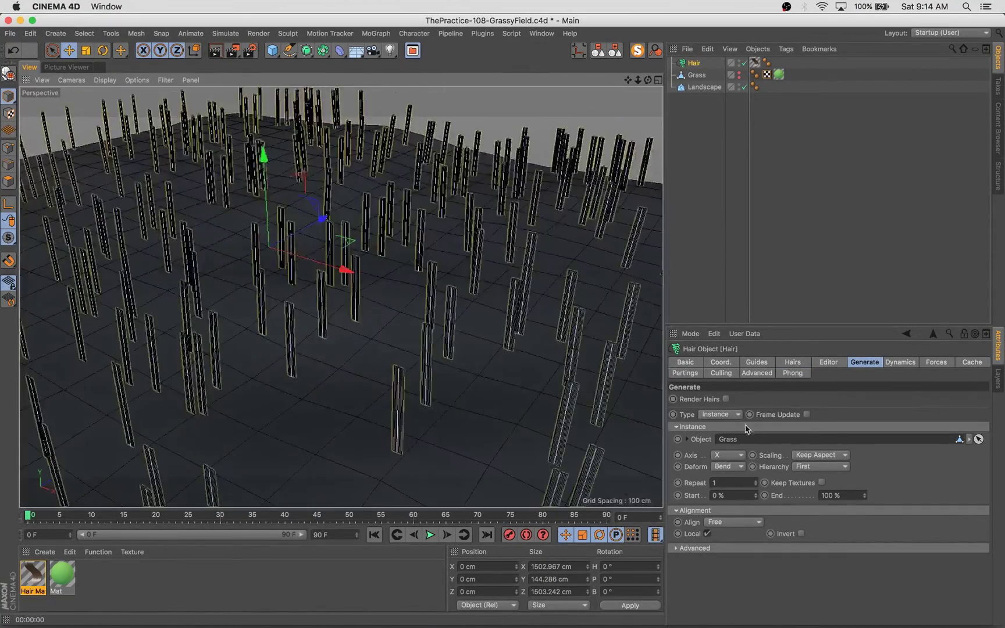
Set the hair instance axis to Z and shorten the guide length to 83 cm.
{"action": "left_click", "coordinate": [733, 455]}
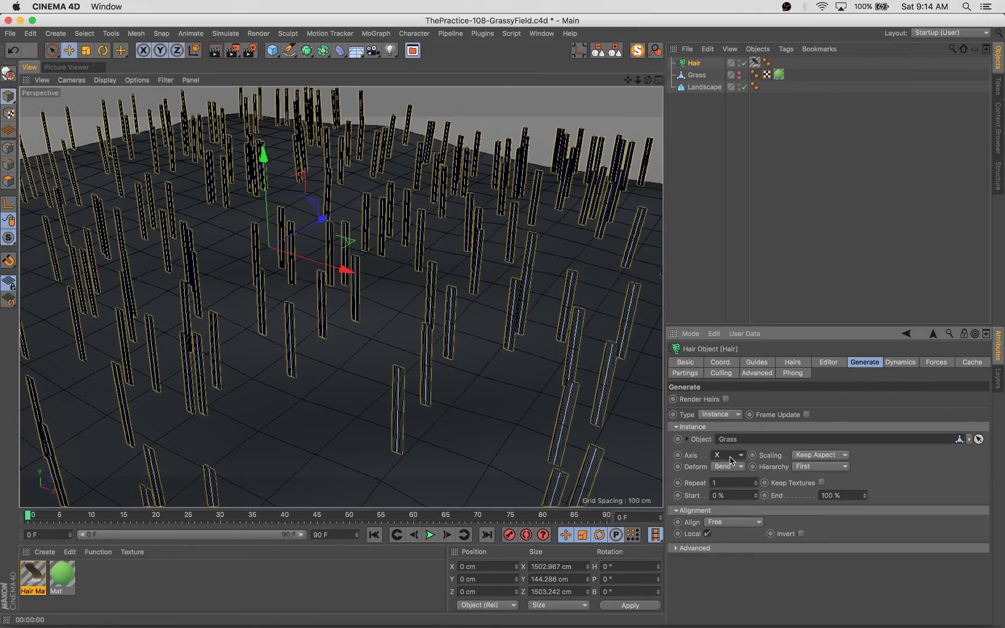
{"action": "scroll", "coordinate": [509, 435], "scroll_direction": "up", "scroll_amount": 5}
{"action": "left_click", "coordinate": [731, 455]}
{"action": "left_click", "coordinate": [727, 492]}
{"action": "left_click_drag", "start_coordinate": [501, 427], "coordinate": [464, 365], "text": "alt"}
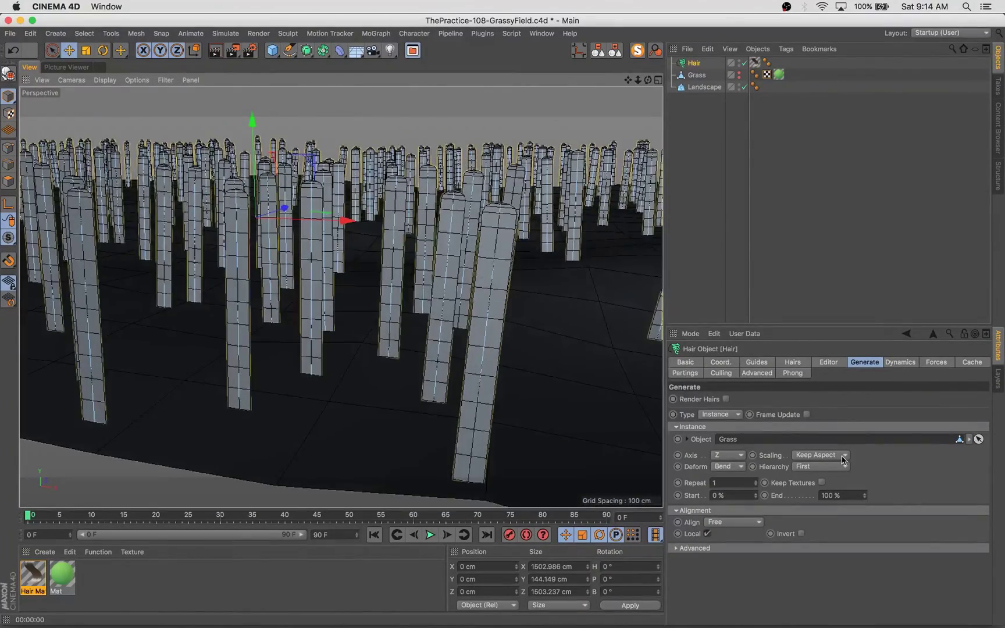
{"action": "left_click", "coordinate": [757, 363]}
{"action": "mouse_move", "coordinate": [754, 441]}
{"action": "left_mouse_down"}
{"action": "mouse_move", "coordinate": [755, 459]}
{"action": "mouse_move", "coordinate": [755, 443]}
{"action": "left_mouse_up"}
Isolate the Grass object and scale the blade polygons below the rounded tip down lengthwise to about 100 cm.
{"action": "left_click", "coordinate": [696, 75]}
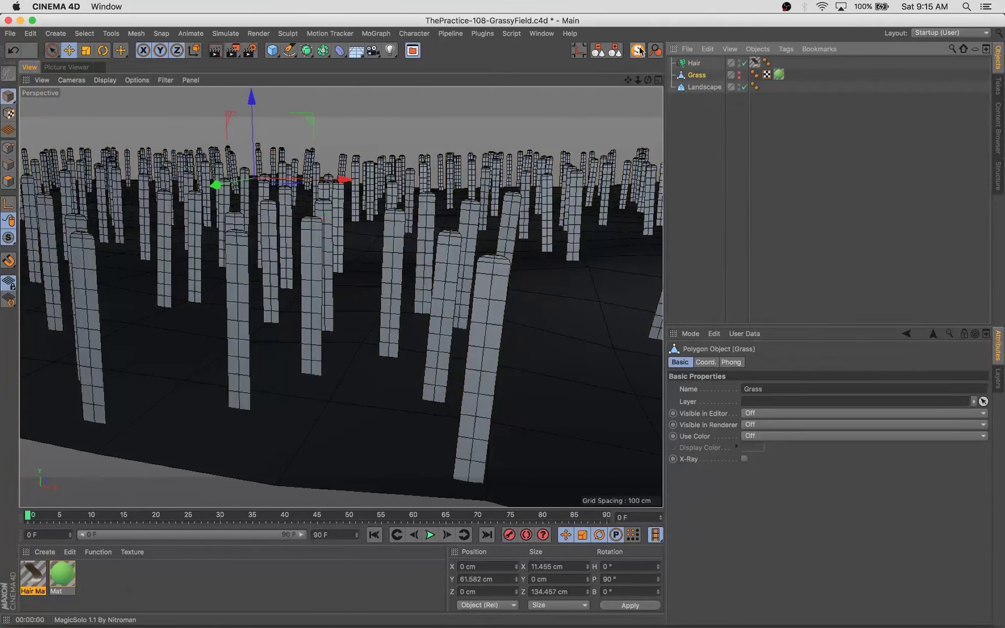
{"action": "left_click", "coordinate": [637, 51]}
{"action": "left_click", "coordinate": [8, 179]}
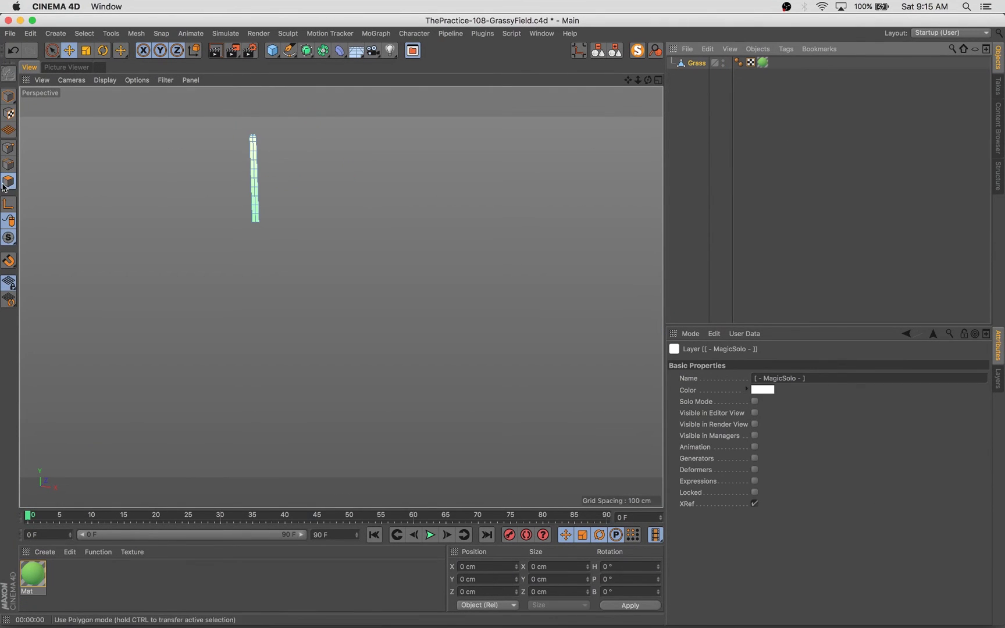
{"action": "left_click_drag", "start_coordinate": [251, 174], "coordinate": [253, 147]}
{"action": "key", "text": "t"}
{"action": "left_click_drag", "start_coordinate": [252, 97], "coordinate": [255, 111]}
{"action": "key", "text": "s"}
Move the selected polygons up toward the rounded tip, making the blade about 104 cm tall, and return to model mode.
{"action": "middle_click_drag", "start_coordinate": [343, 231], "coordinate": [325, 397], "text": "alt"}
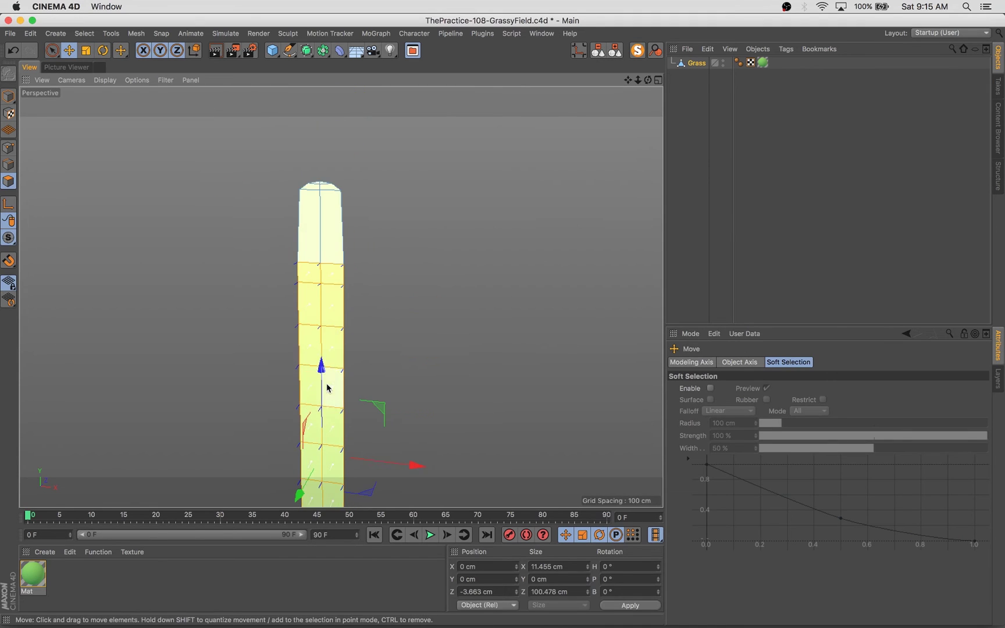
{"action": "left_click_drag", "start_coordinate": [320, 371], "coordinate": [318, 315]}
{"action": "left_click", "coordinate": [8, 97]}
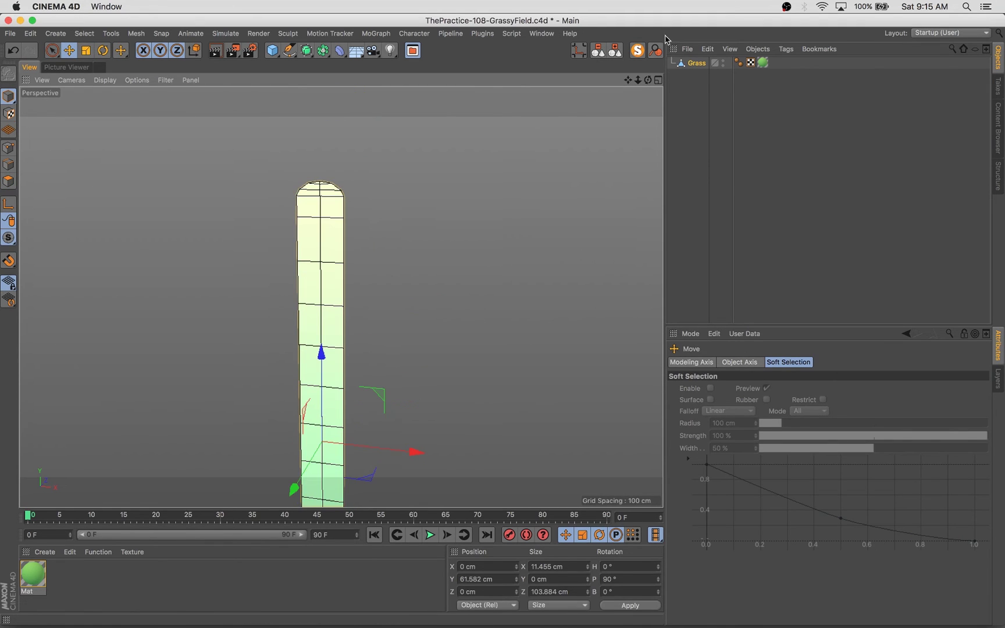
Bring back the full scene with Grass hidden and inspect the Hair object's blades up close.
{"action": "left_click", "coordinate": [637, 50]}
{"action": "double_click", "coordinate": [739, 75], "text": "alt"}
{"action": "left_click", "coordinate": [690, 63]}
{"action": "right_click_drag", "start_coordinate": [279, 335], "coordinate": [222, 359], "text": "alt"}
{"action": "middle_click_drag", "start_coordinate": [222, 358], "coordinate": [340, 296], "text": "alt"}
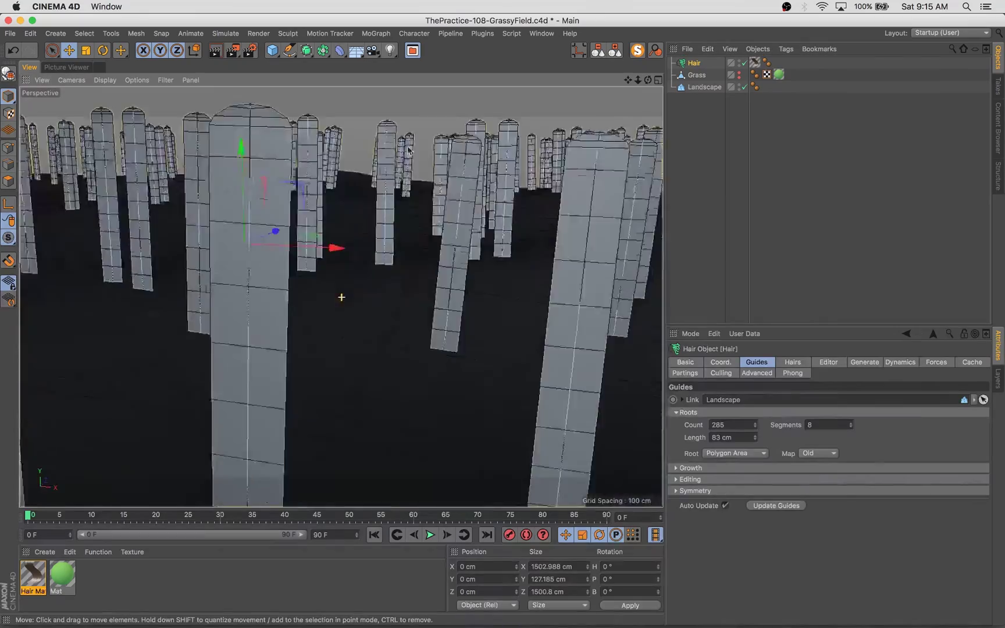
Enable Keep Textures in the Hair object's instance generation settings and render a preview of the textured blades.
{"action": "right_click_drag", "start_coordinate": [341, 296], "coordinate": [427, 246], "text": "alt"}
{"action": "key", "text": "super+r"}
{"action": "right_click_drag", "start_coordinate": [280, 314], "coordinate": [234, 334], "text": "alt"}
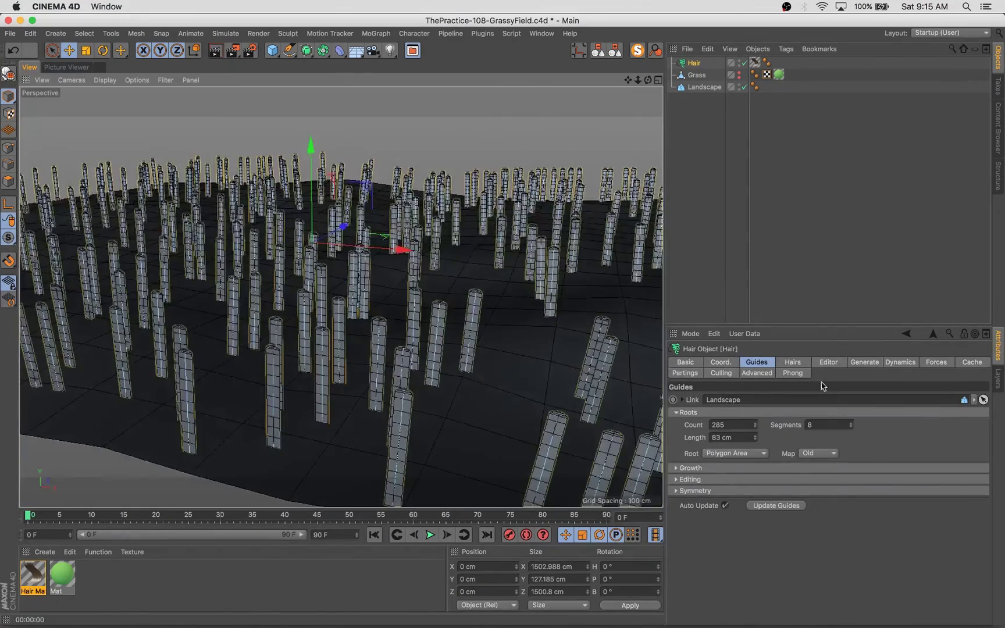
{"action": "left_click", "coordinate": [794, 361]}
{"action": "left_click", "coordinate": [865, 362]}
{"action": "left_click", "coordinate": [821, 482]}
{"action": "left_click_drag", "start_coordinate": [402, 378], "coordinate": [346, 356], "text": "alt"}
{"action": "key", "text": "super+r"}
{"action": "double_click", "coordinate": [80, 579]}
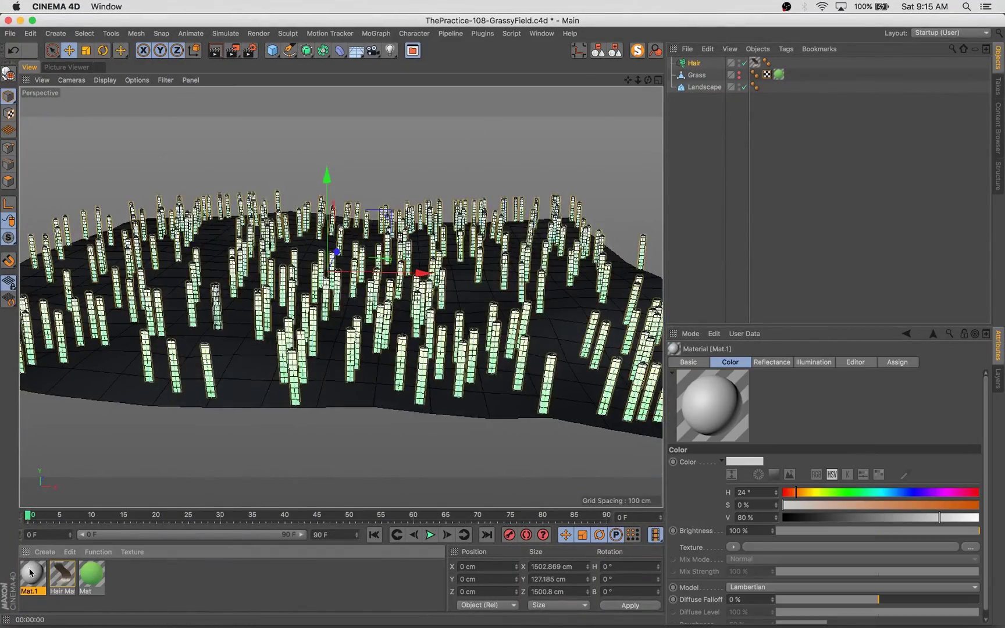
{"action": "double_click", "coordinate": [33, 574]}
{"action": "left_click", "coordinate": [39, 569]}
{"action": "key", "text": "Delete"}
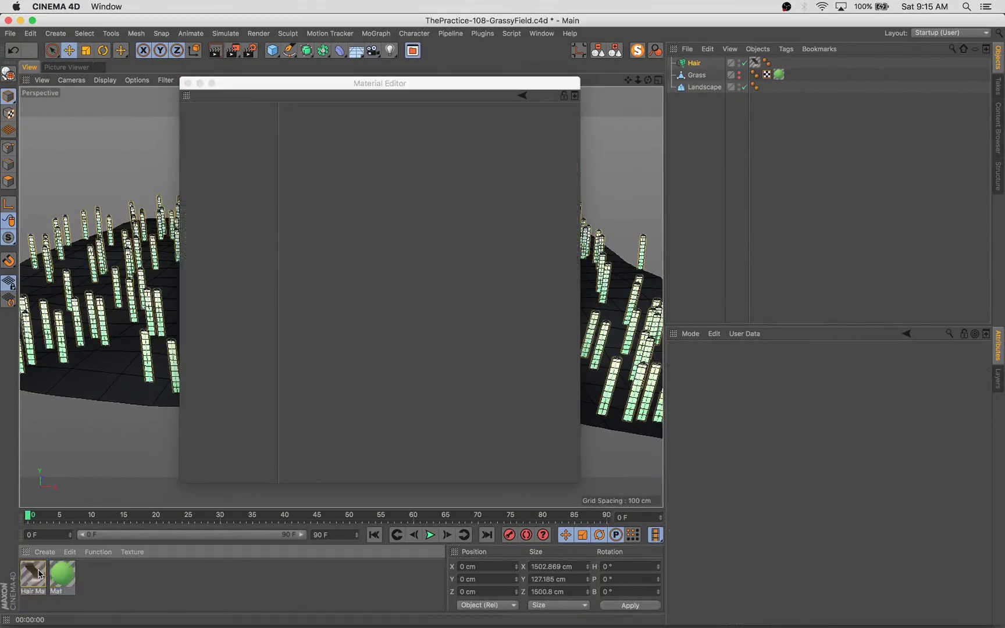
Duplicate the green grass material and give the copy a dark green colour picked from the gradient, with 100% brightness and 0% texture mix strength.
{"action": "left_click_drag", "start_coordinate": [70, 573], "coordinate": [97, 574], "text": "ctrl"}
{"action": "double_click", "coordinate": [94, 574]}
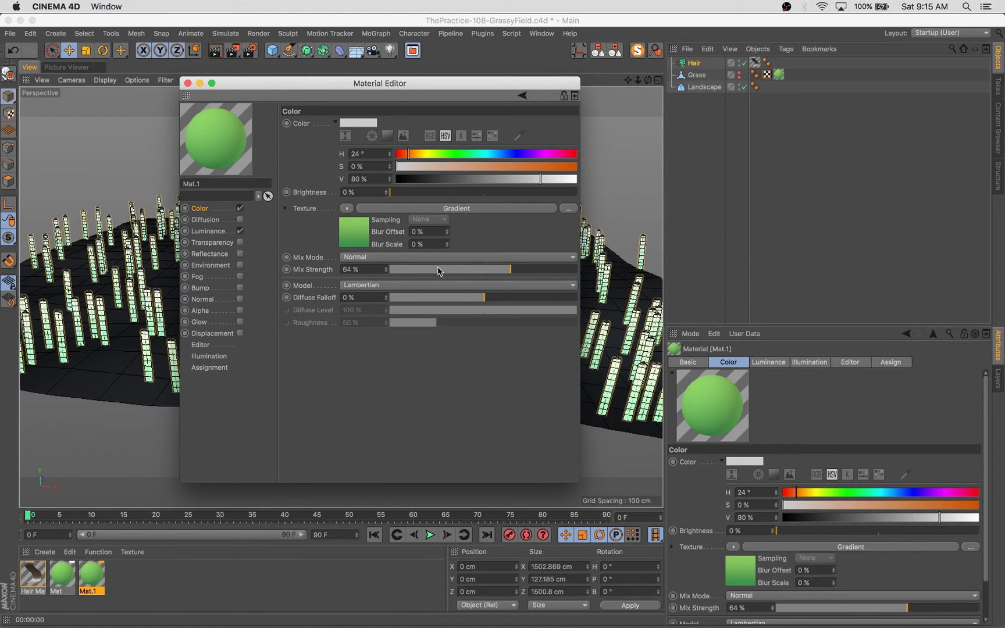
{"action": "left_click", "coordinate": [358, 123]}
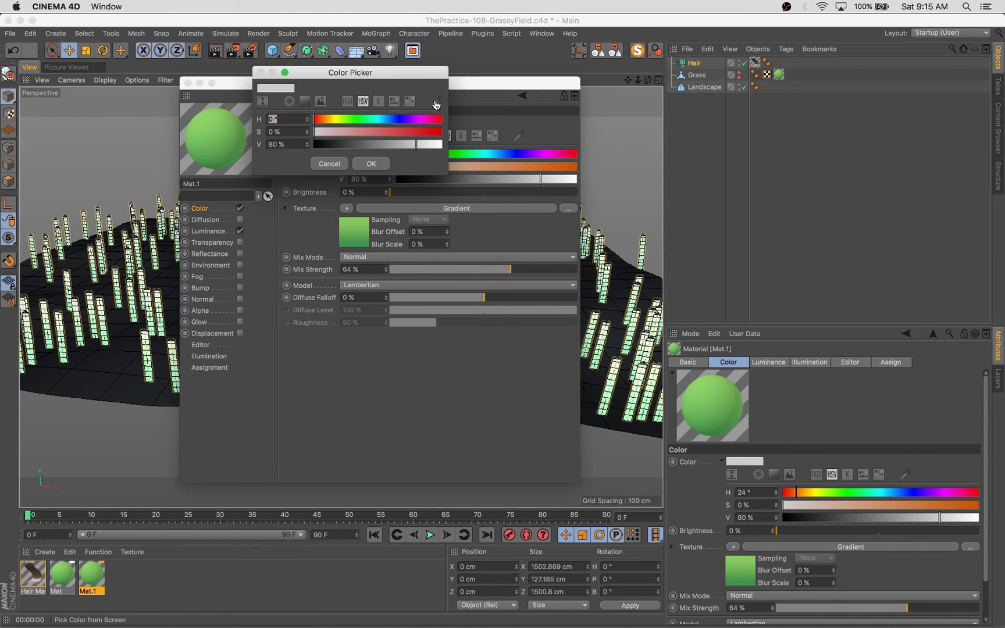
{"action": "left_click", "coordinate": [363, 242]}
{"action": "left_click", "coordinate": [371, 163]}
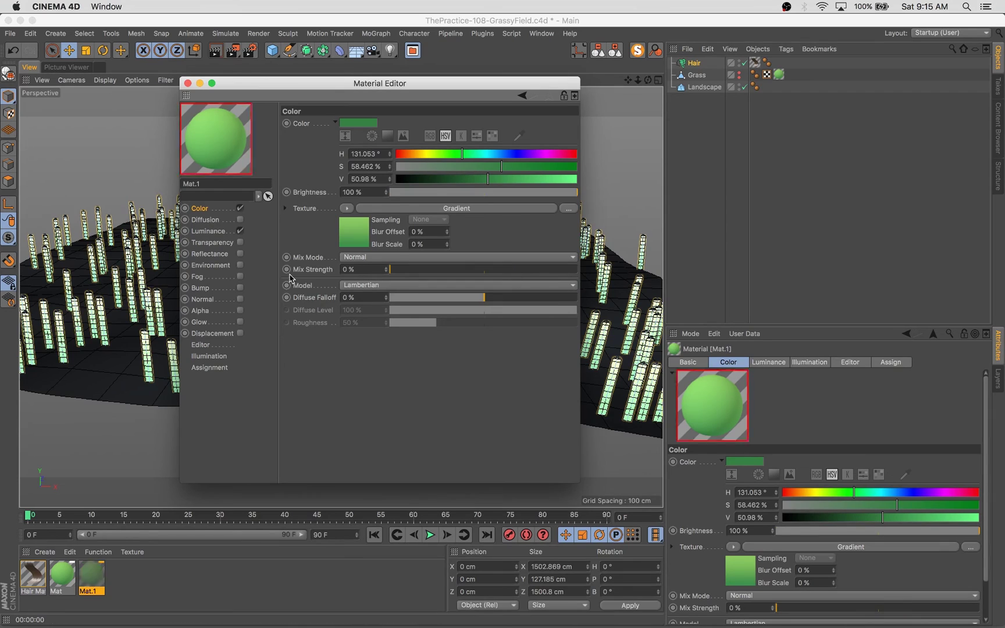
Set the copied material's luminance to the same dark green, with 5% texture mix strength and 75% brightness.
{"action": "left_click", "coordinate": [209, 231]}
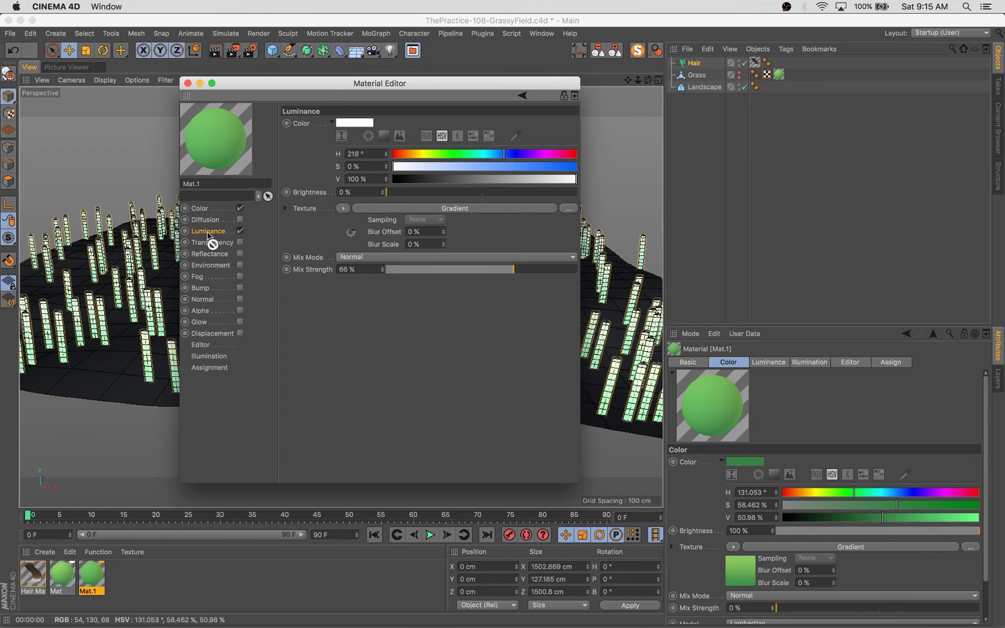
{"action": "left_click_drag", "start_coordinate": [354, 128], "coordinate": [354, 125]}
{"action": "left_click_drag", "start_coordinate": [431, 270], "coordinate": [395, 272]}
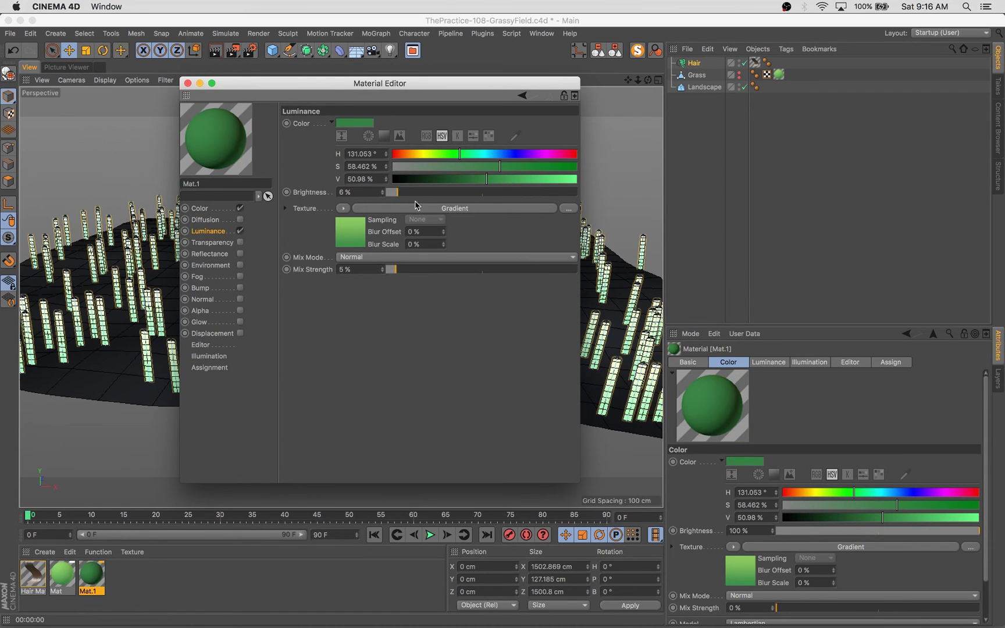
{"action": "left_click_drag", "start_coordinate": [506, 189], "coordinate": [532, 192]}
Compare the copied material with the original grass material and lower the copy's colour brightness to 64%.
{"action": "left_click", "coordinate": [67, 574]}
{"action": "left_click", "coordinate": [88, 575]}
{"action": "left_click", "coordinate": [200, 208]}
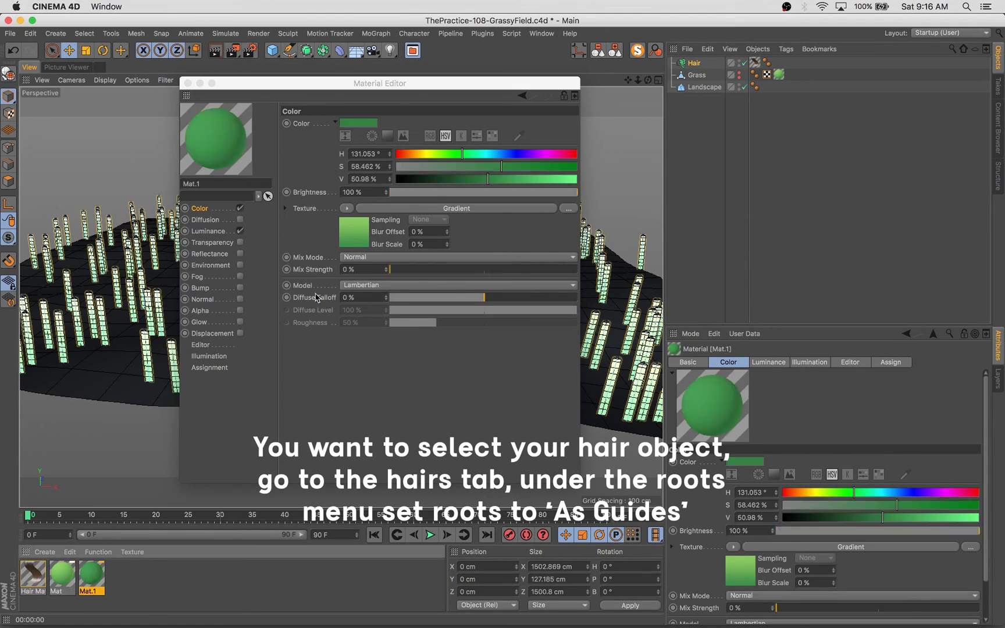
{"action": "left_click_drag", "start_coordinate": [555, 192], "coordinate": [542, 194]}
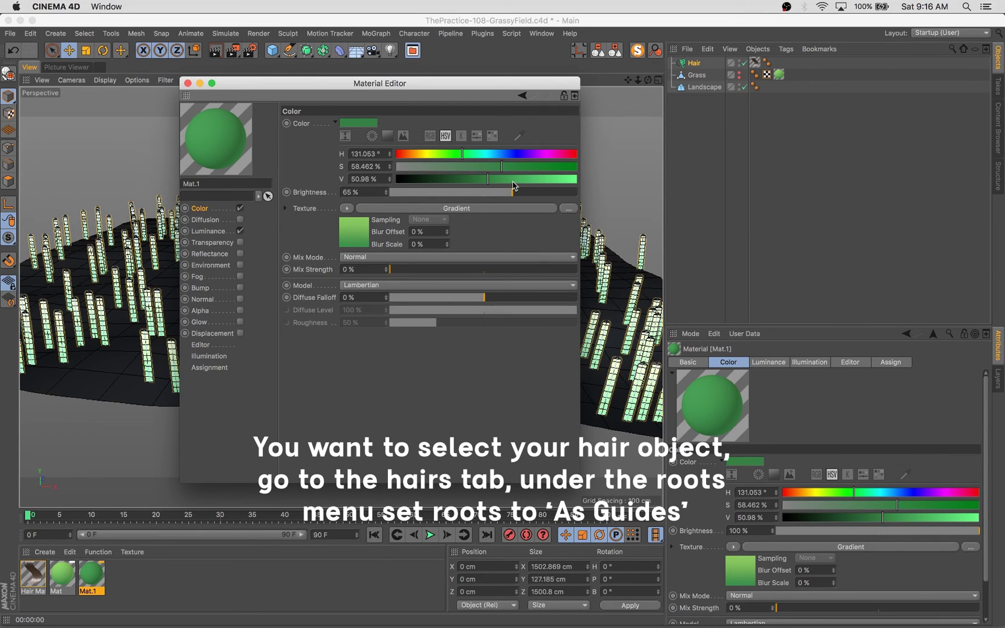
Apply the dark green material to the Landscape and render a preview in the viewport.
{"action": "left_click_drag", "start_coordinate": [217, 142], "coordinate": [122, 397]}
{"action": "left_click", "coordinate": [187, 83]}
{"action": "key", "text": "super+r"}
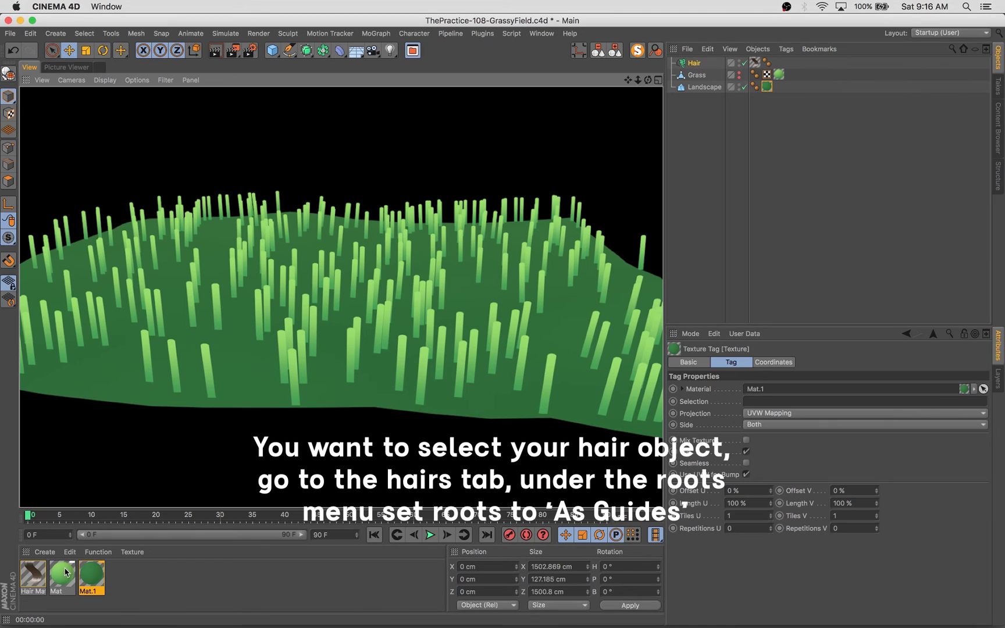
Raise the landscape material's luminance texture mix strength to 100% and pick a lighter green from the gradient for its luminance colour.
{"action": "double_click", "coordinate": [93, 576]}
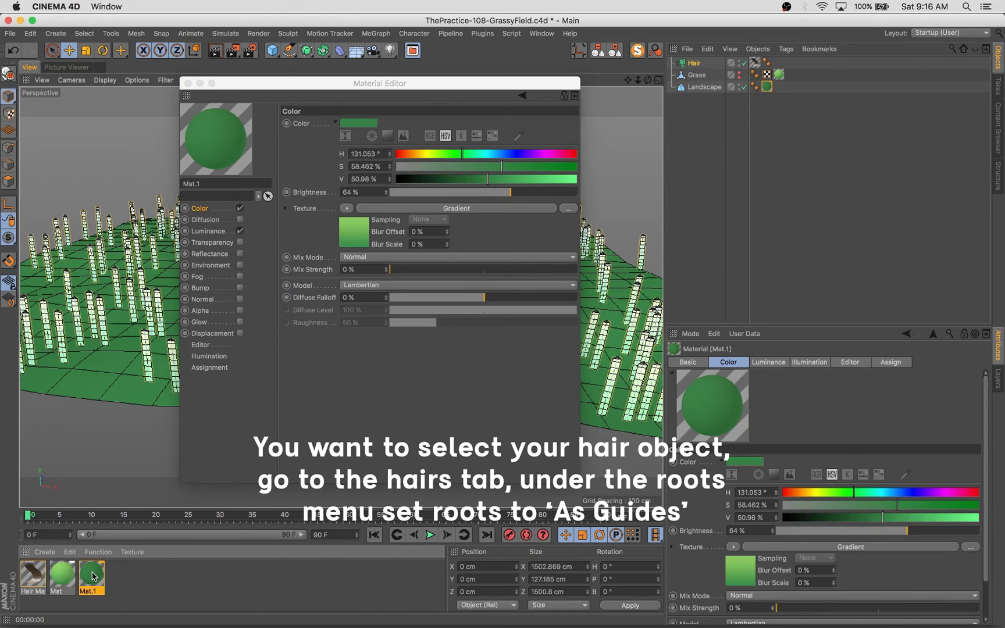
{"action": "left_click", "coordinate": [218, 232]}
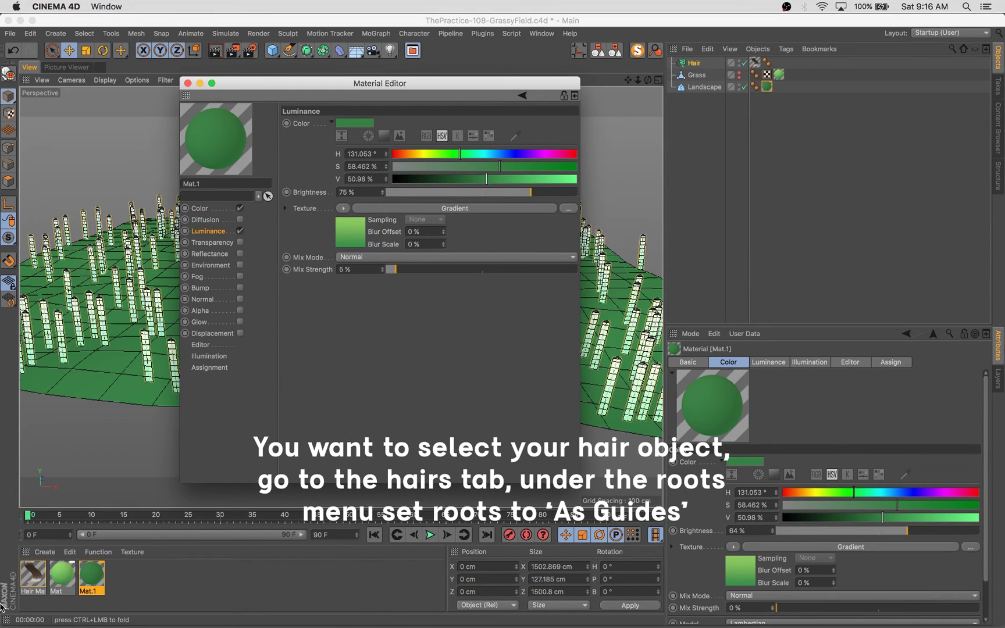
{"action": "left_click", "coordinate": [63, 576]}
{"action": "left_click", "coordinate": [95, 575]}
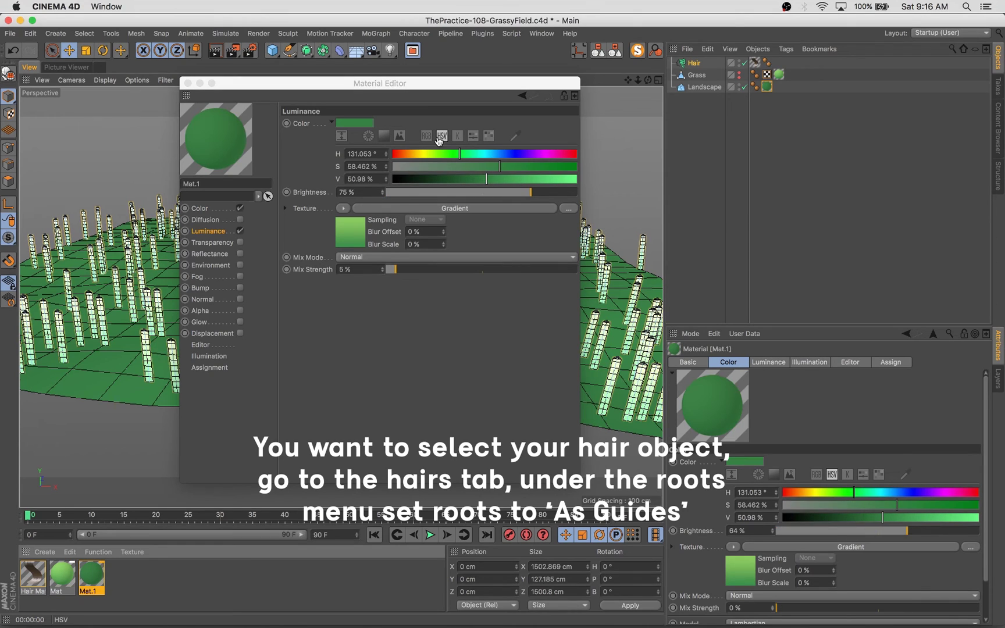
{"action": "left_click_drag", "start_coordinate": [486, 268], "coordinate": [579, 269]}
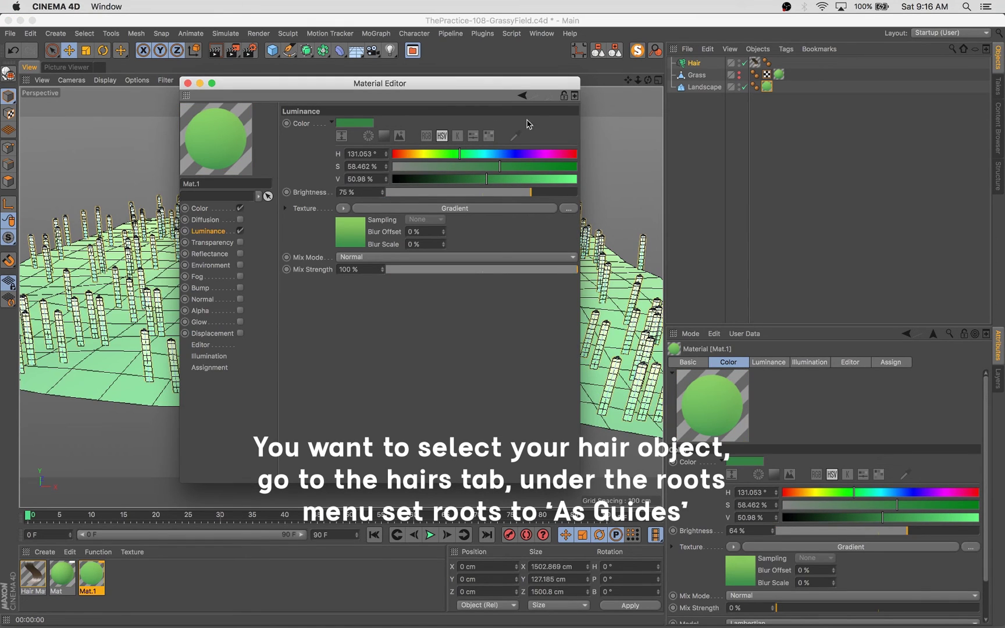
{"action": "left_click", "coordinate": [515, 134]}
{"action": "left_click", "coordinate": [368, 241]}
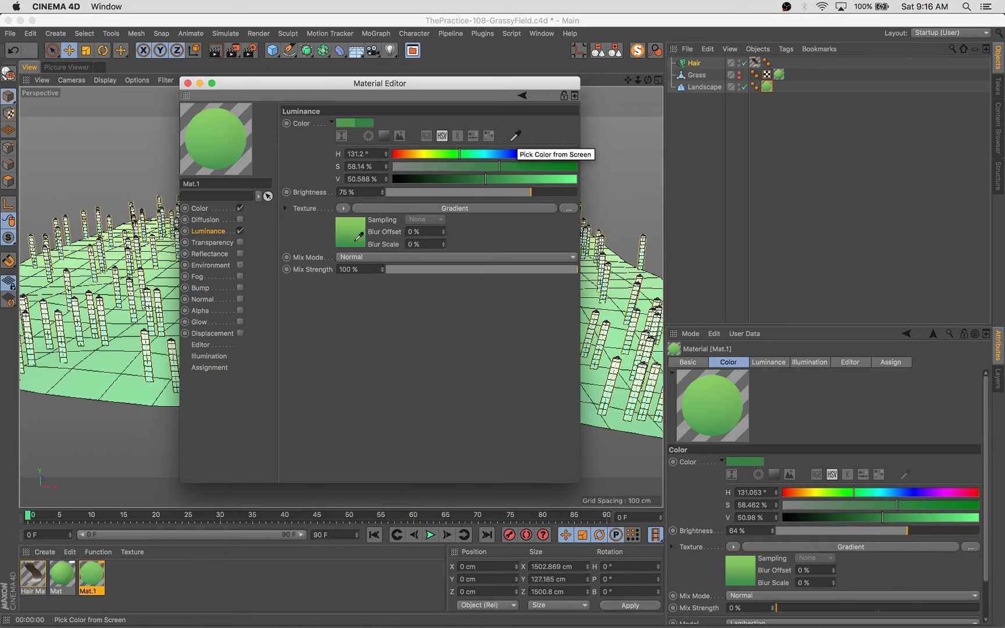
Render the field to the Picture Viewer, collapse the older render's frame list, and return to the 3D view.
{"action": "left_click", "coordinate": [187, 83]}
{"action": "key", "text": "shift+r"}
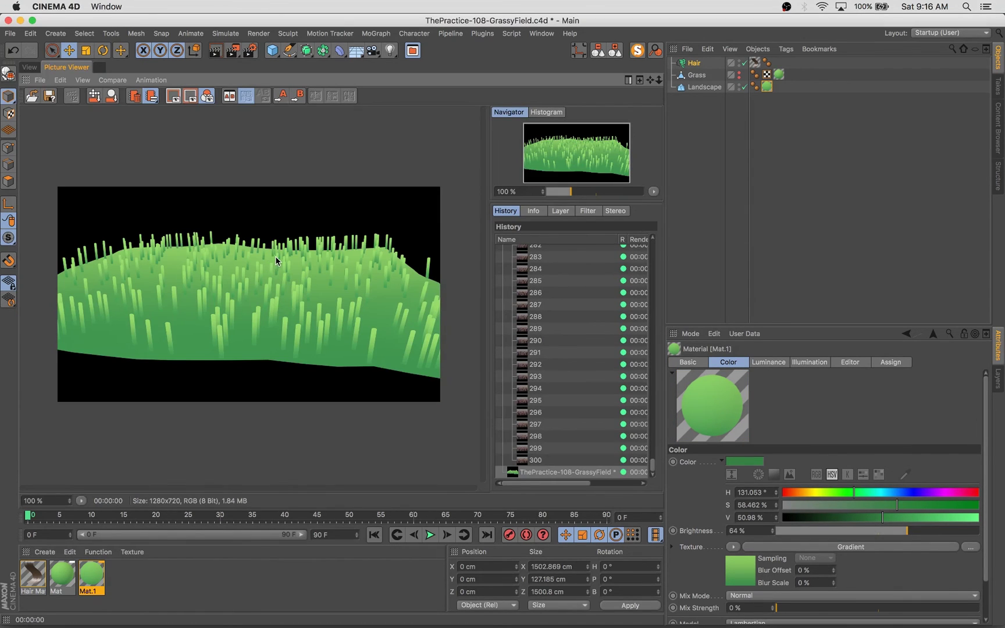
{"action": "scroll", "coordinate": [496, 308], "scroll_direction": "up", "scroll_amount": 20}
{"action": "left_click", "coordinate": [505, 275]}
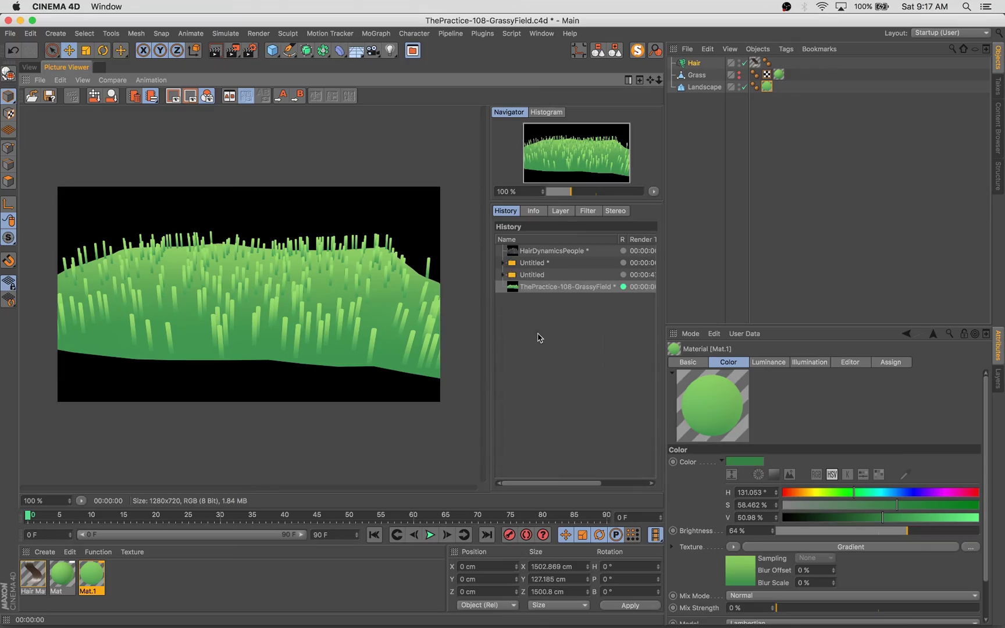
{"action": "left_click", "coordinate": [28, 66]}
Play the animation to check how the blades move, rewind to frame 0 and save the project.
{"action": "left_click", "coordinate": [430, 535]}
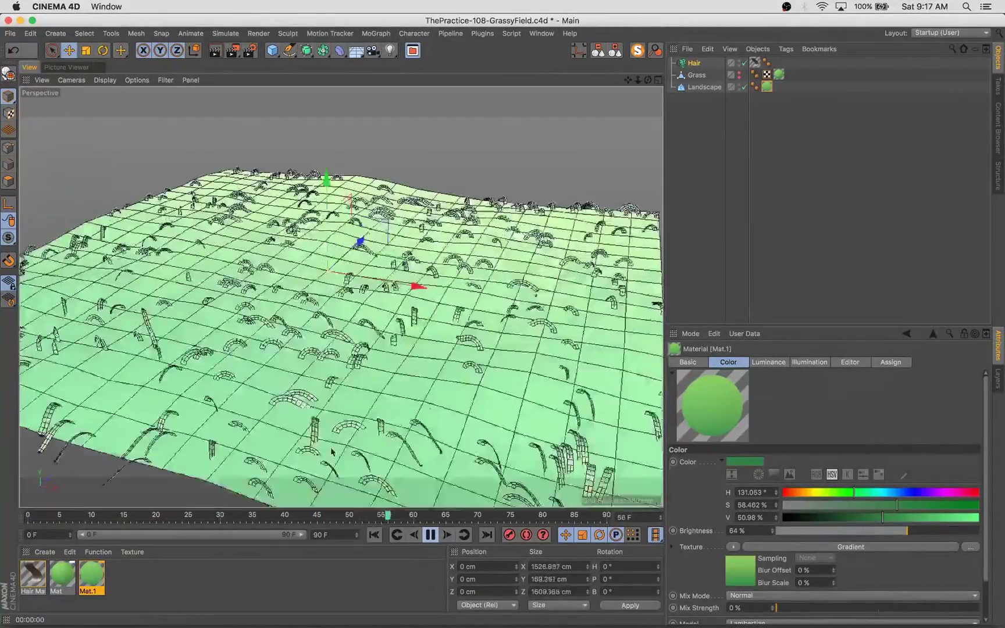
{"action": "left_click", "coordinate": [430, 535]}
{"action": "left_click", "coordinate": [374, 535]}
{"action": "key", "text": "super+s"}
Open the Hair object's Dynamics settings with more room to view them, and replay the simulation from the start.
{"action": "left_click", "coordinate": [712, 62]}
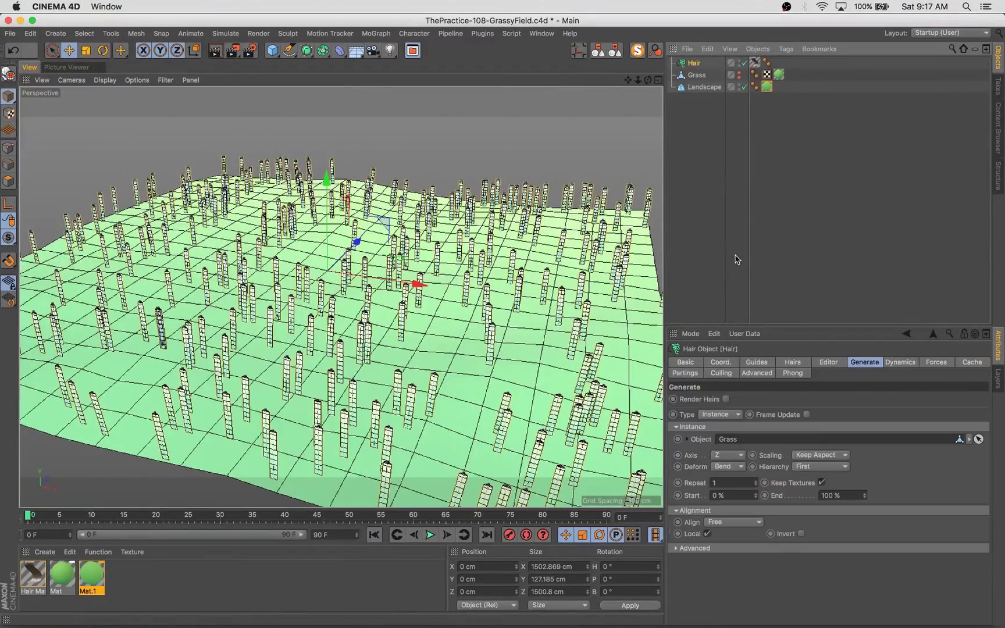
{"action": "left_click", "coordinate": [898, 362]}
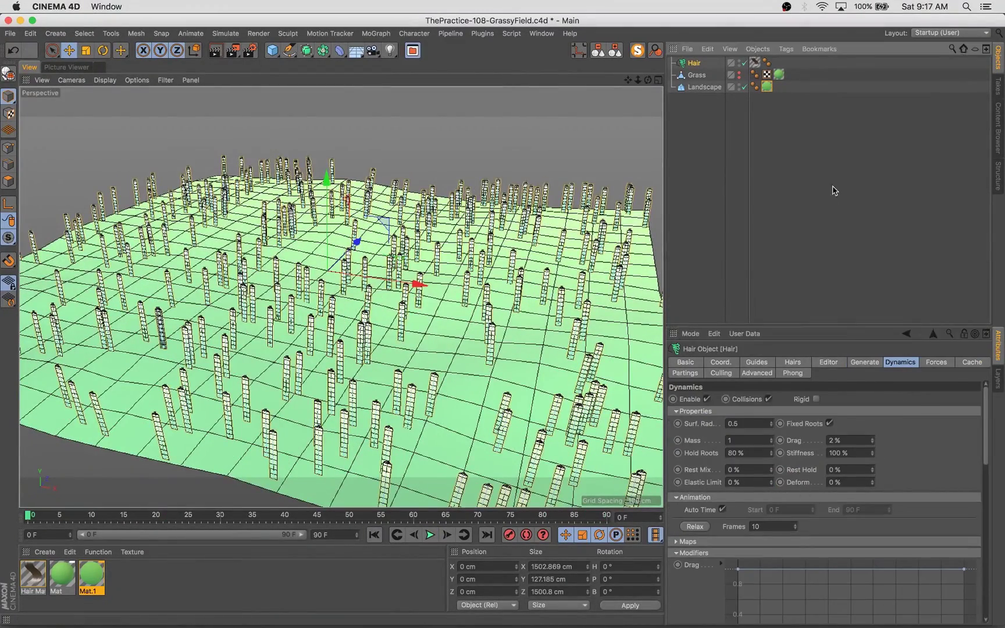
{"action": "left_click_drag", "start_coordinate": [823, 327], "coordinate": [814, 172]}
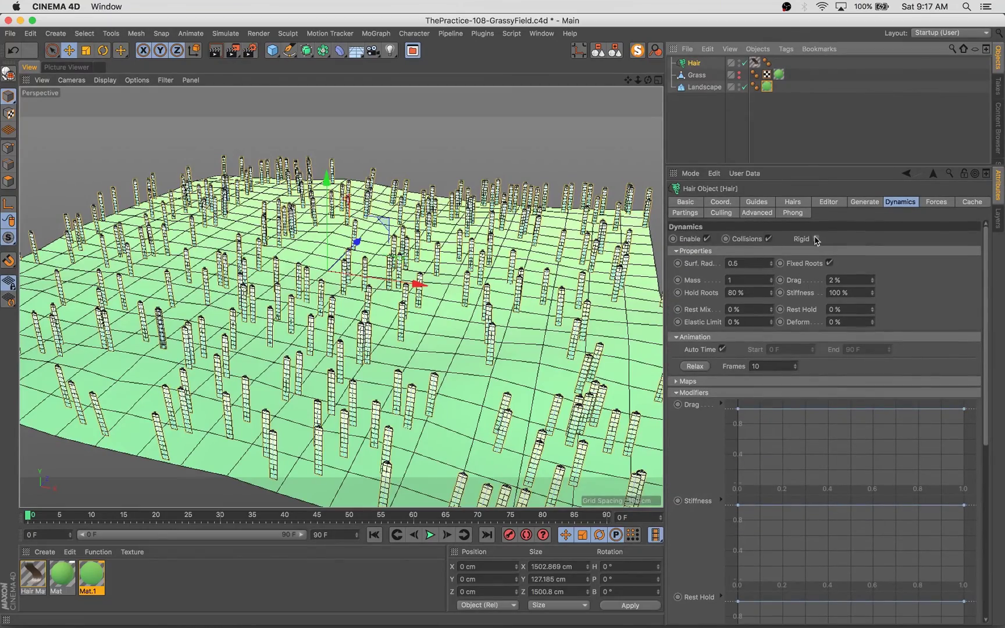
{"action": "left_click", "coordinate": [430, 534]}
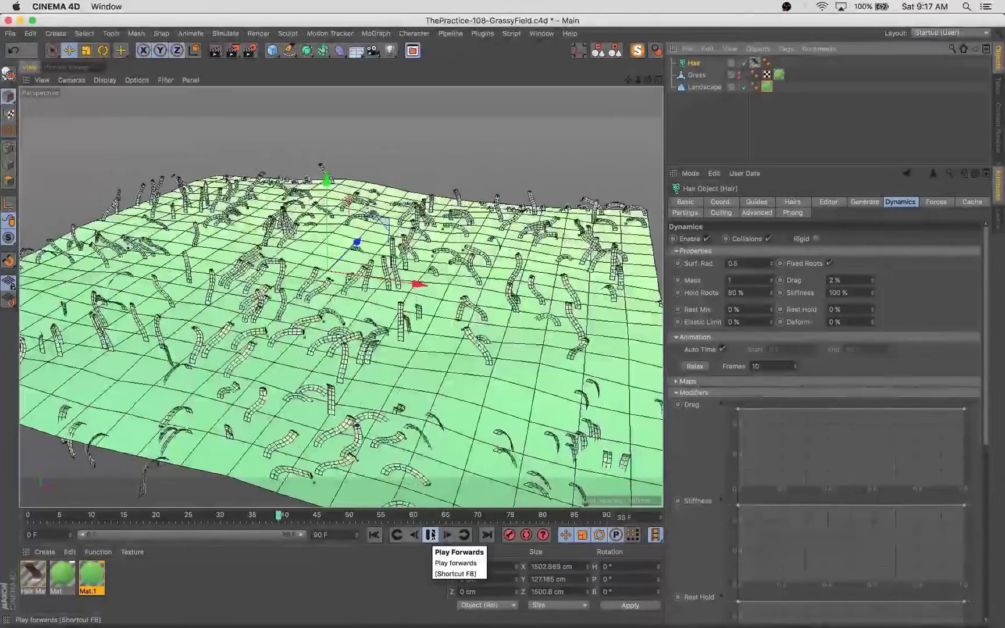
{"action": "left_click", "coordinate": [374, 534]}
Add a Hair Collider tag to the Landscape and play the simulation to test the collisions, rewinding to frame 0.
{"action": "left_click", "coordinate": [704, 87]}
{"action": "left_click", "coordinate": [785, 49]}
{"action": "mouse_move", "coordinate": [811, 65]}
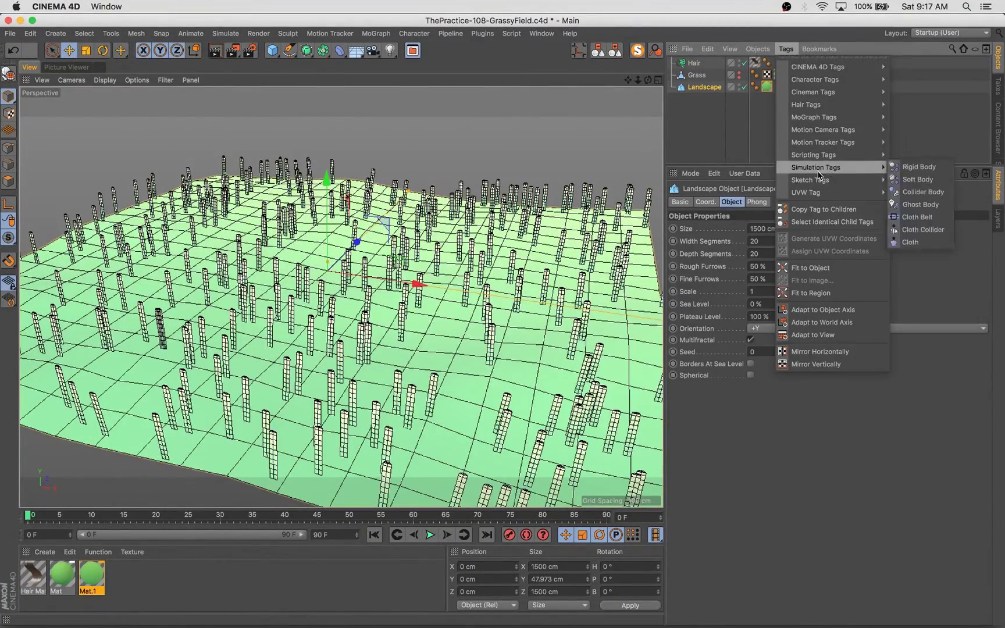
{"action": "mouse_move", "coordinate": [820, 144]}
{"action": "mouse_move", "coordinate": [817, 107]}
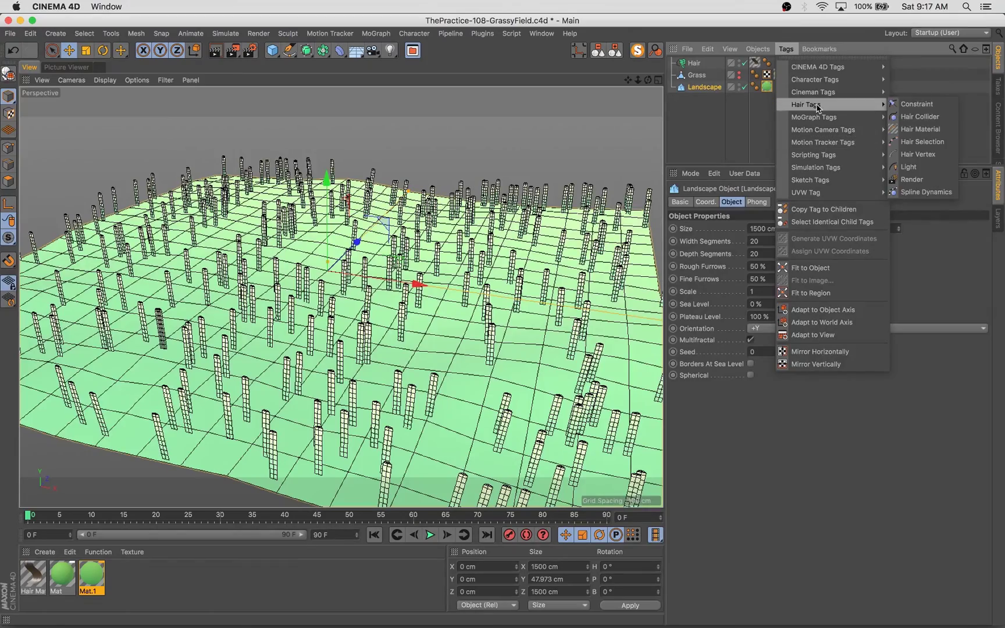
{"action": "left_click", "coordinate": [918, 117]}
{"action": "left_click", "coordinate": [430, 535]}
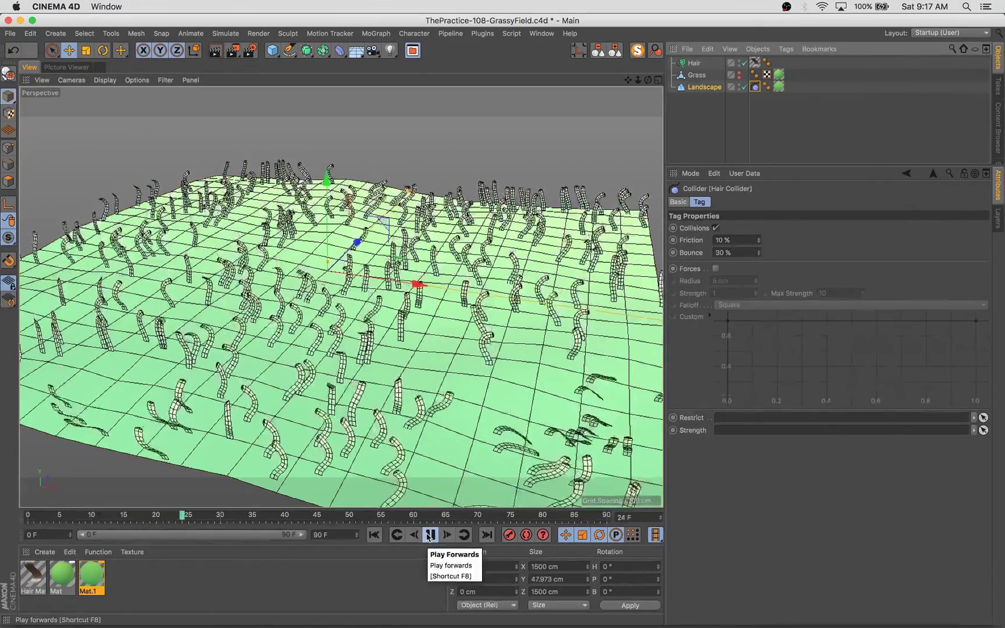
{"action": "left_click", "coordinate": [430, 534]}
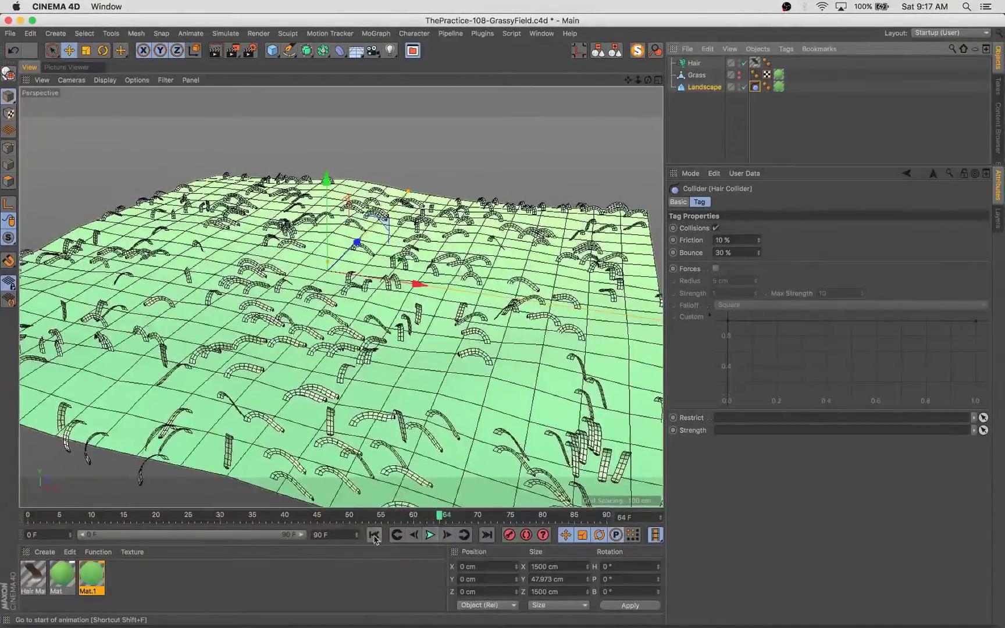
{"action": "left_click", "coordinate": [373, 534]}
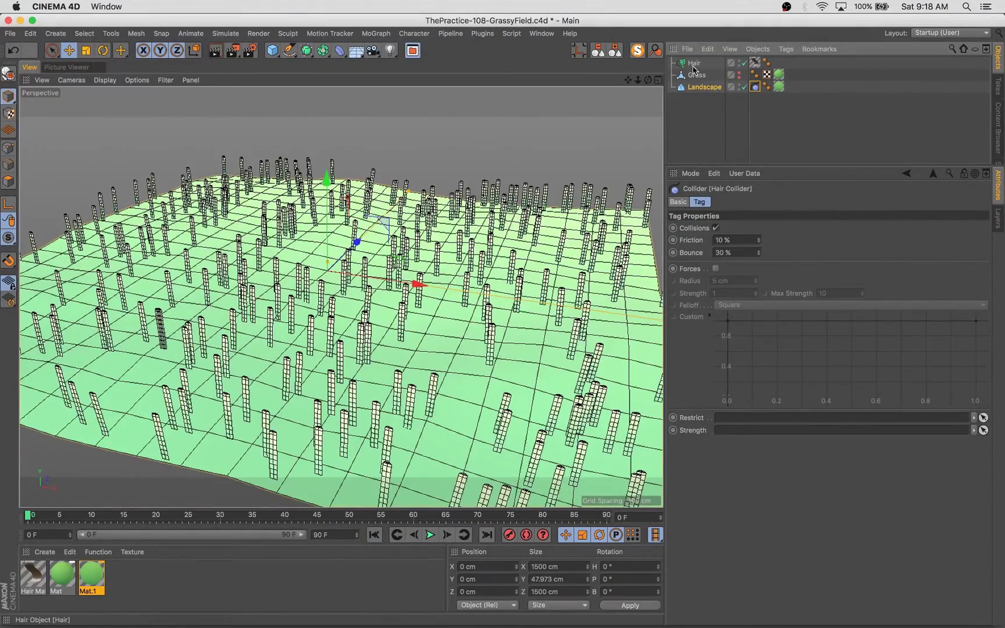
Enable Rigid in the Hair object's dynamics and play the simulation.
{"action": "left_click", "coordinate": [692, 65]}
{"action": "left_click", "coordinate": [816, 239]}
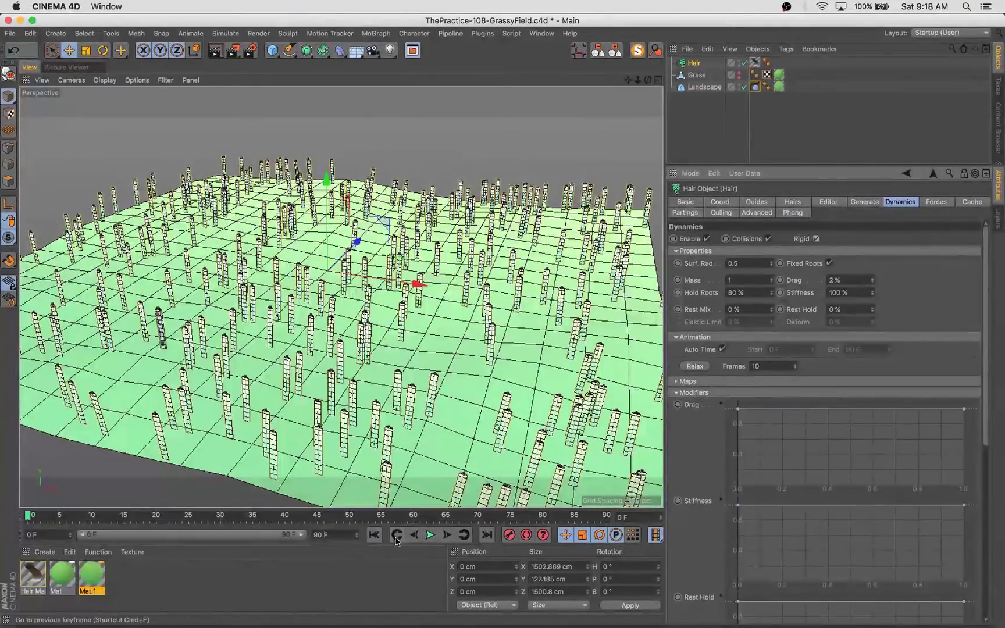
{"action": "left_click", "coordinate": [430, 535]}
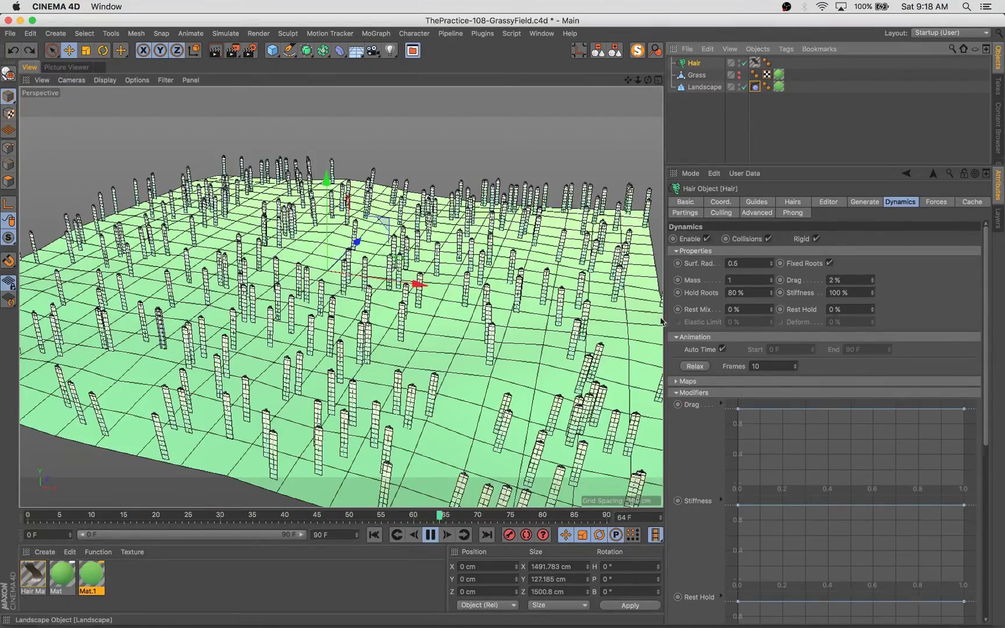
Select the Landscape, extend the timeline to 200 frames and restart playback from the first frame.
{"action": "left_click", "coordinate": [705, 87]}
{"action": "double_click", "coordinate": [320, 535]}
{"action": "type", "text": "200"}
{"action": "key", "text": "Return"}
{"action": "left_click_drag", "start_coordinate": [175, 535], "coordinate": [146, 537]}
{"action": "left_click_drag", "start_coordinate": [233, 541], "coordinate": [323, 537]}
{"action": "left_click", "coordinate": [429, 536]}
{"action": "left_click", "coordinate": [374, 535]}
{"action": "left_click", "coordinate": [430, 536]}
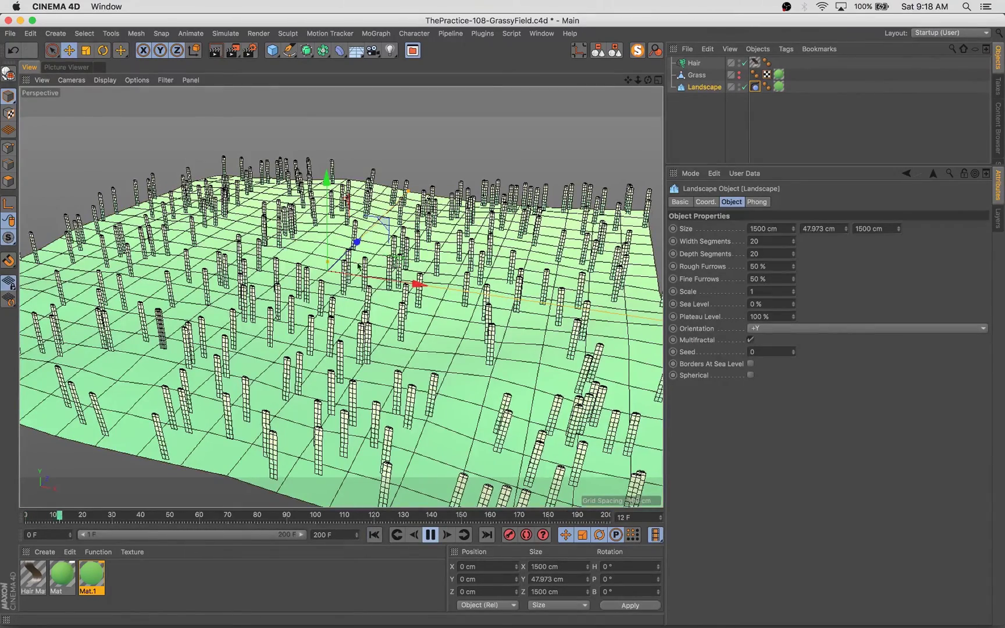
Move the Landscape up about 24.5 cm during playback to test the blades, and undo a trial move along X.
{"action": "left_click_drag", "start_coordinate": [328, 182], "coordinate": [344, 168]}
{"action": "left_click_drag", "start_coordinate": [420, 277], "coordinate": [483, 292]}
{"action": "key", "text": "super+z"}
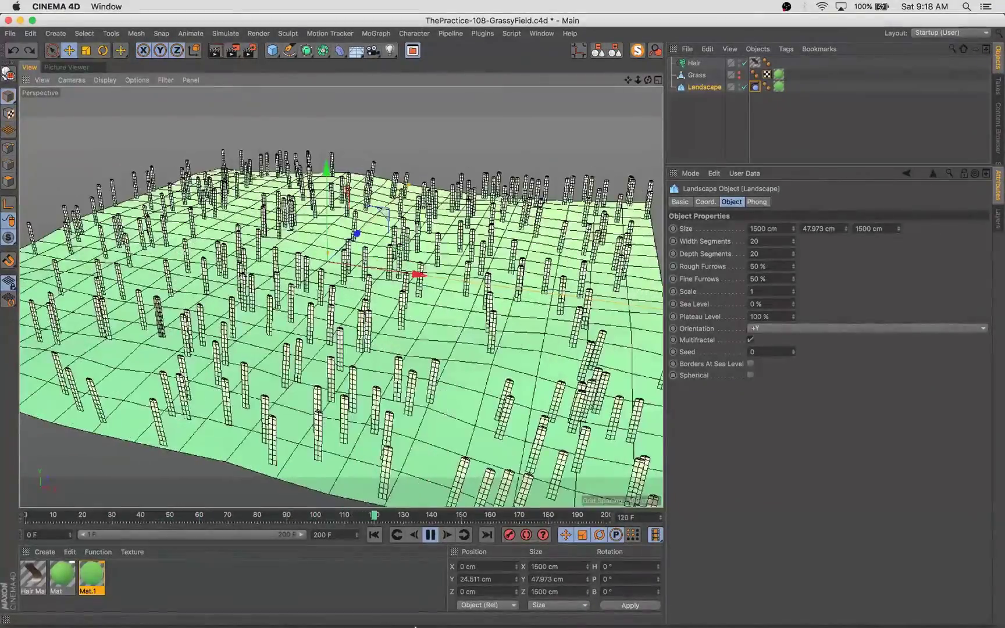
Stop playback and set the timeline's end frame to 90.
{"action": "left_click", "coordinate": [430, 535]}
{"action": "double_click", "coordinate": [338, 534]}
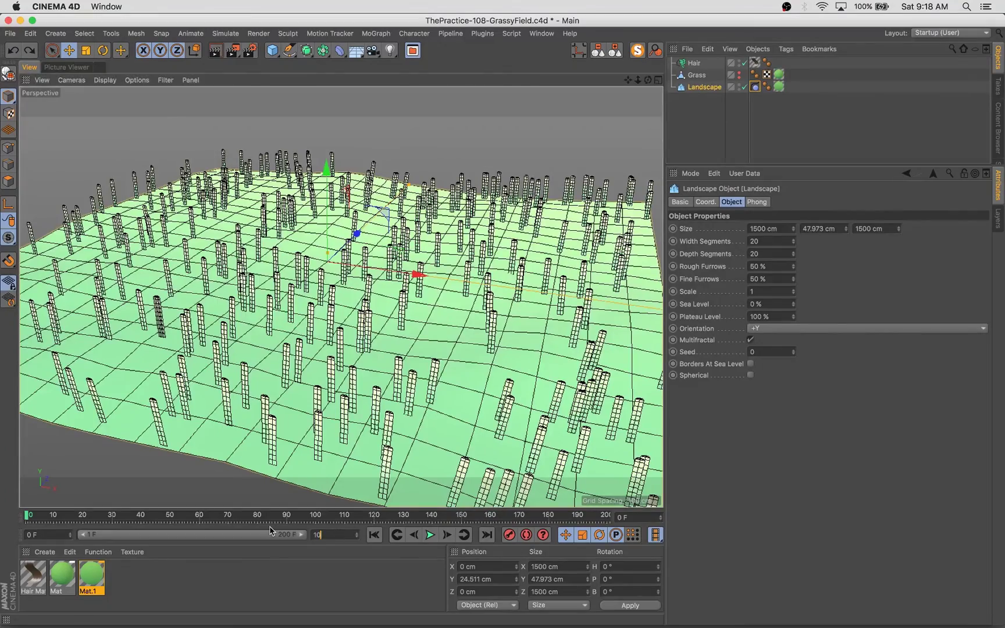
{"action": "type", "text": "100 F"}
{"action": "key", "text": "Return"}
{"action": "type", "text": "90"}
{"action": "key", "text": "Return"}
Frame the grass field from a low, close viewpoint and render a preview in the viewport.
{"action": "left_click_drag", "start_coordinate": [349, 250], "coordinate": [359, 205], "text": "alt"}
{"action": "middle_click_drag", "start_coordinate": [359, 205], "coordinate": [393, 284], "text": "alt"}
{"action": "left_click_drag", "start_coordinate": [393, 283], "coordinate": [393, 255], "text": "alt"}
{"action": "scroll", "coordinate": [387, 270], "scroll_direction": "up", "scroll_amount": 3}
{"action": "scroll", "coordinate": [386, 272], "scroll_direction": "up", "scroll_amount": 3}
{"action": "scroll", "coordinate": [388, 262], "scroll_direction": "up", "scroll_amount": 3}
{"action": "scroll", "coordinate": [389, 244], "scroll_direction": "up", "scroll_amount": 6}
{"action": "key", "text": "super+r"}
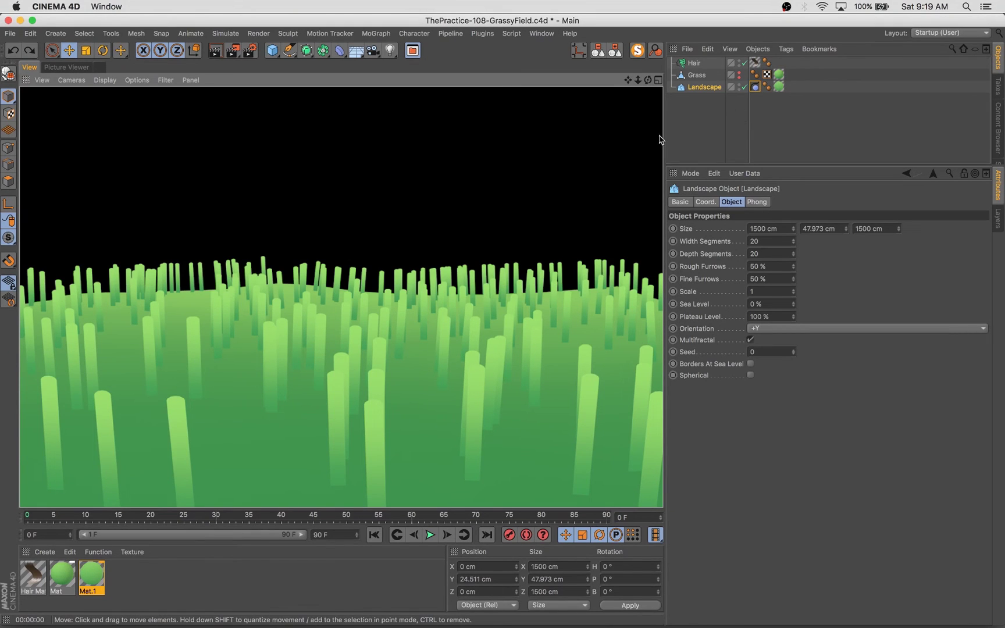
Set the landscape material Mat.1's luminance mix strength to 0% and luminance brightness to 100%.
{"action": "left_click", "coordinate": [117, 582]}
{"action": "double_click", "coordinate": [92, 578]}
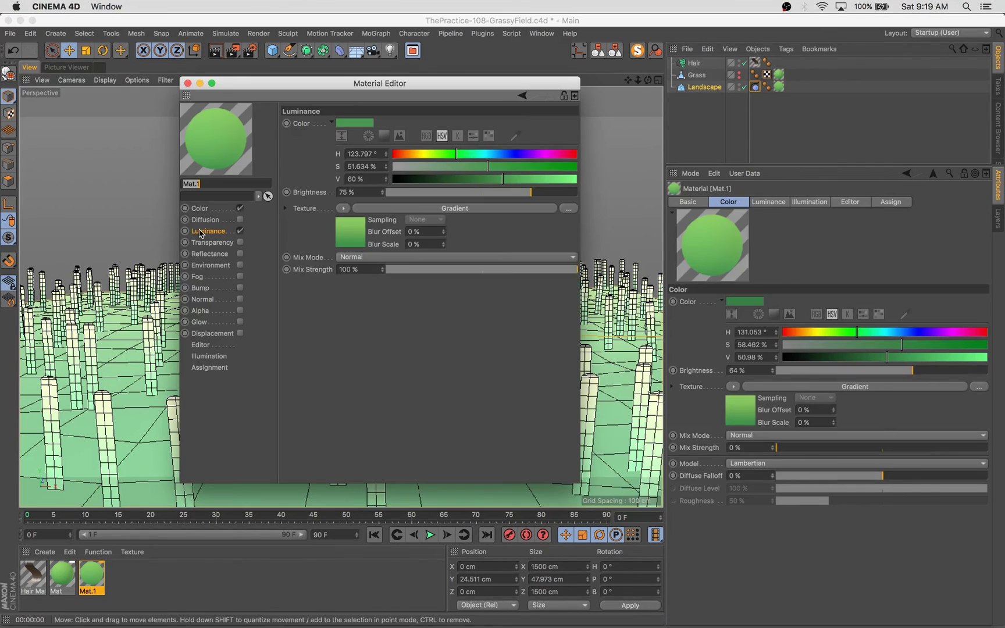
{"action": "left_click_drag", "start_coordinate": [531, 270], "coordinate": [371, 274]}
{"action": "left_click_drag", "start_coordinate": [97, 579], "coordinate": [414, 369]}
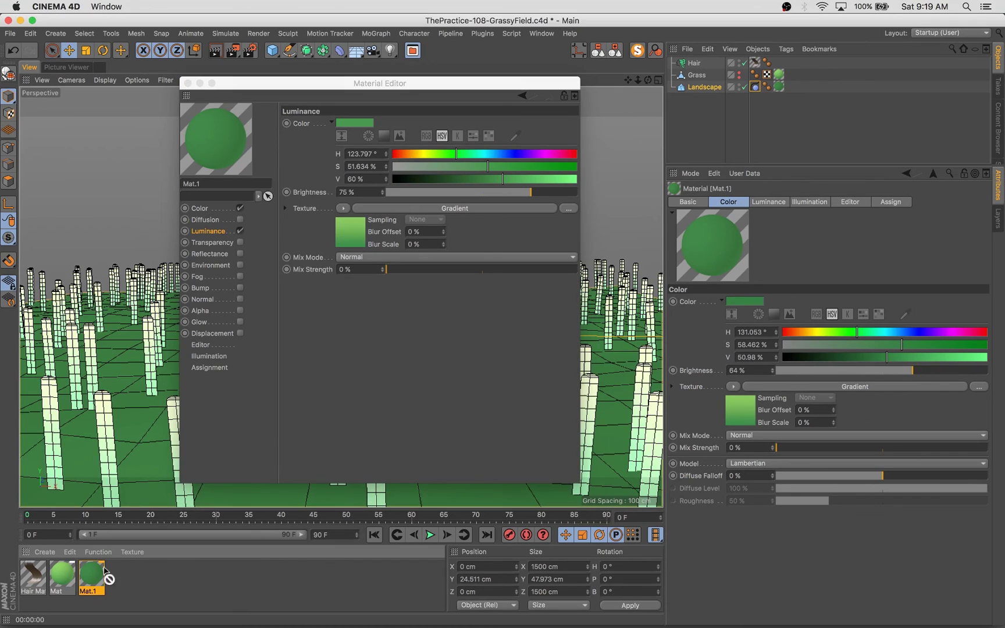
{"action": "left_click_drag", "start_coordinate": [538, 195], "coordinate": [578, 193]}
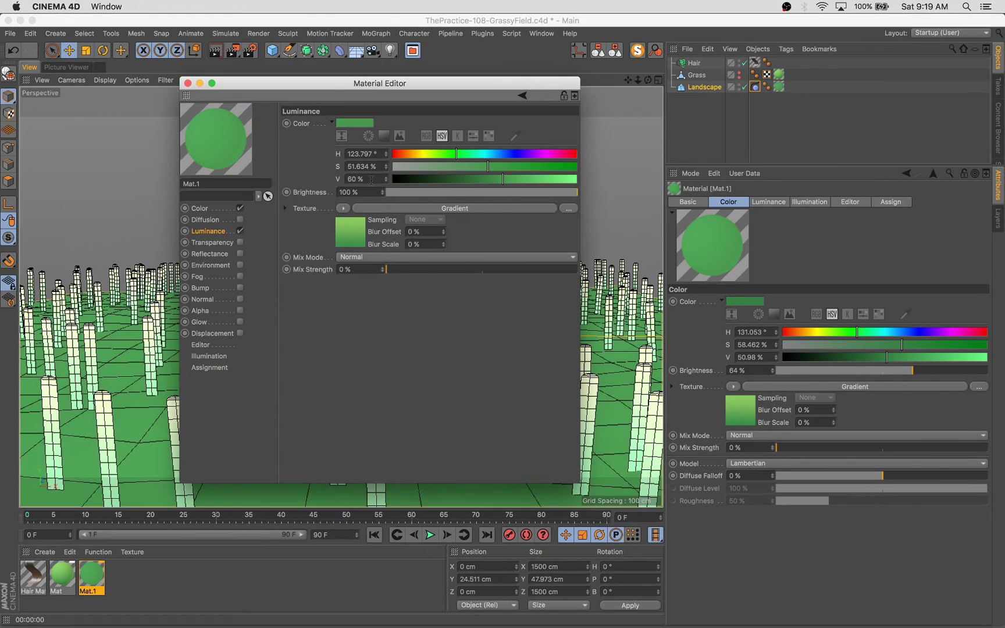
Change Mat.1's base colour to H 122.609°, S 50.365%, V 53.725% with 73% brightness and close its editor.
{"action": "left_click", "coordinate": [214, 210]}
{"action": "left_click", "coordinate": [366, 123]}
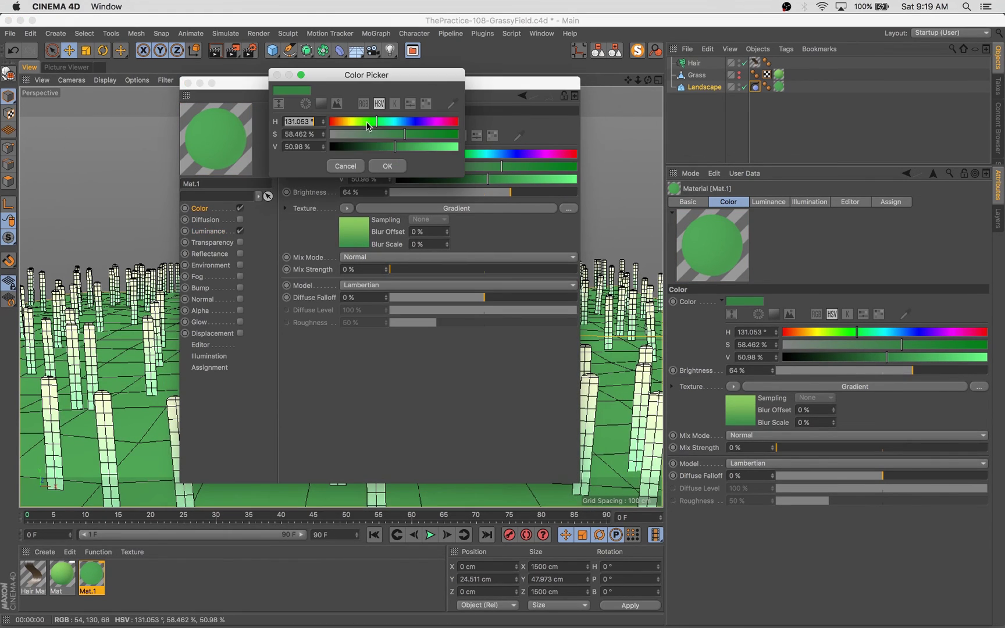
{"action": "key", "text": "Return"}
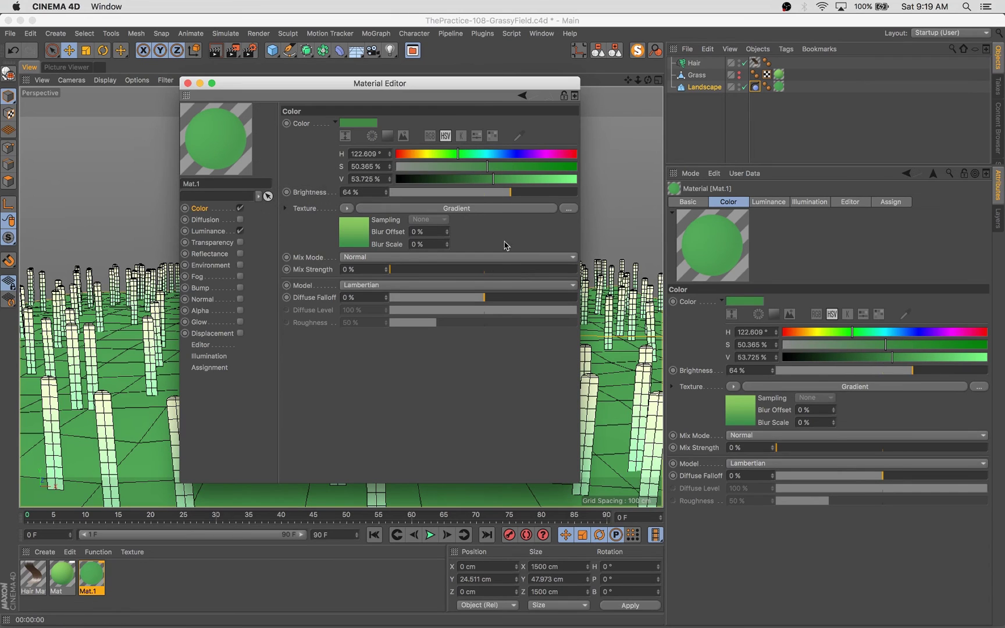
{"action": "left_click", "coordinate": [188, 84]}
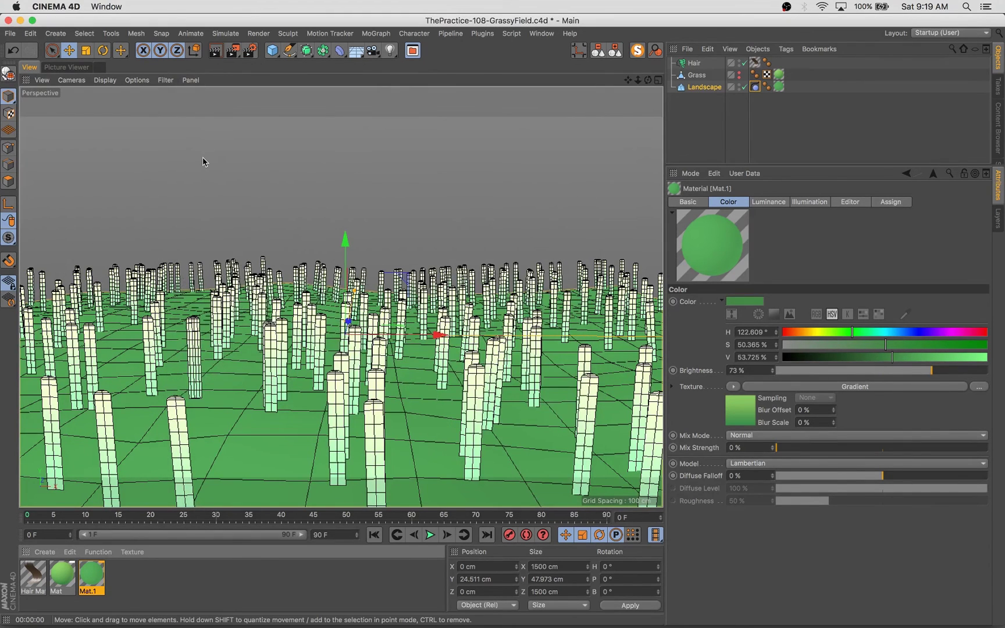
Render the field to the Picture Viewer and save the project.
{"action": "key", "text": "shift+r"}
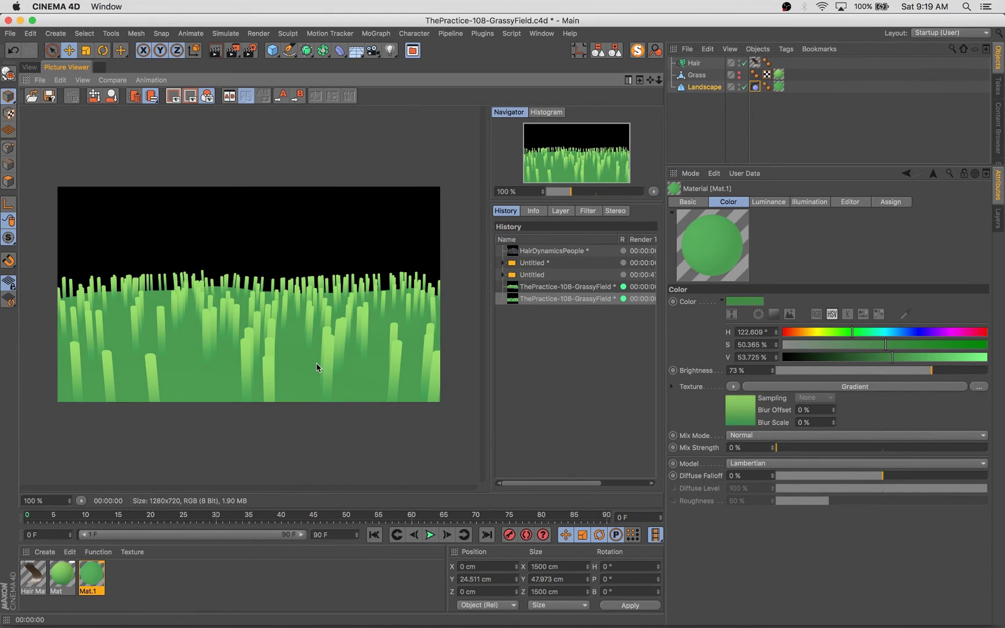
{"action": "left_click", "coordinate": [32, 67]}
{"action": "key", "text": "super+s"}
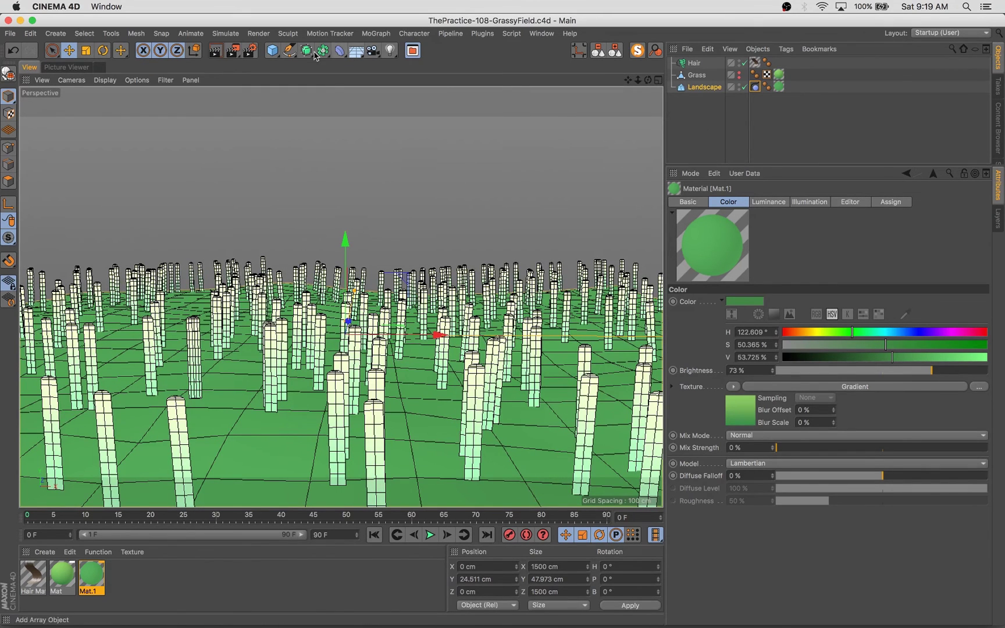
Add a Wind object, place it at about X -164 cm, Y 252 cm above the field, and turn its heading to -76°.
{"action": "left_click", "coordinate": [225, 34]}
{"action": "mouse_move", "coordinate": [238, 81]}
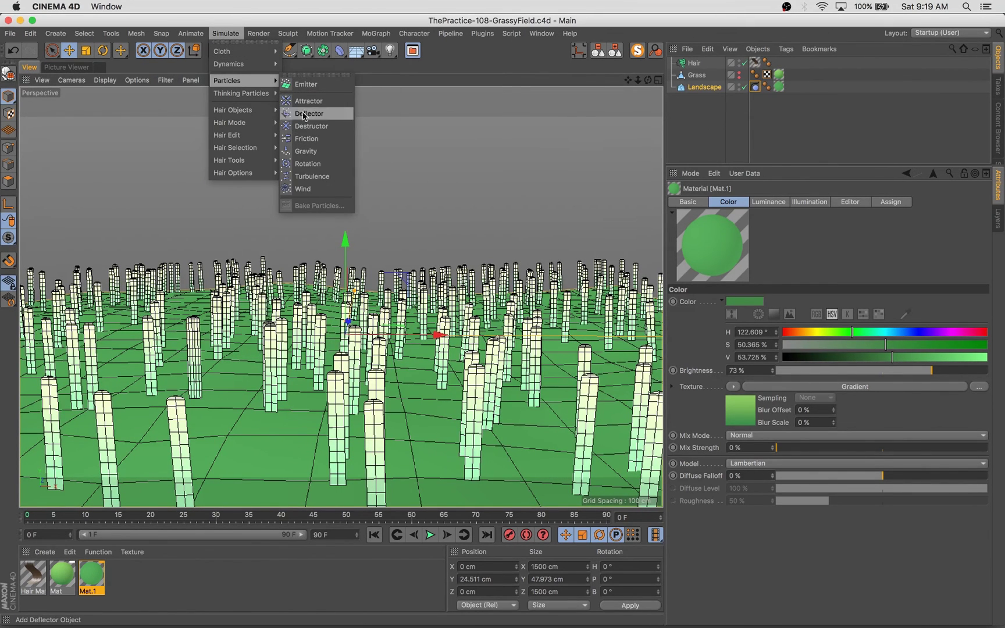
{"action": "left_click", "coordinate": [300, 189]}
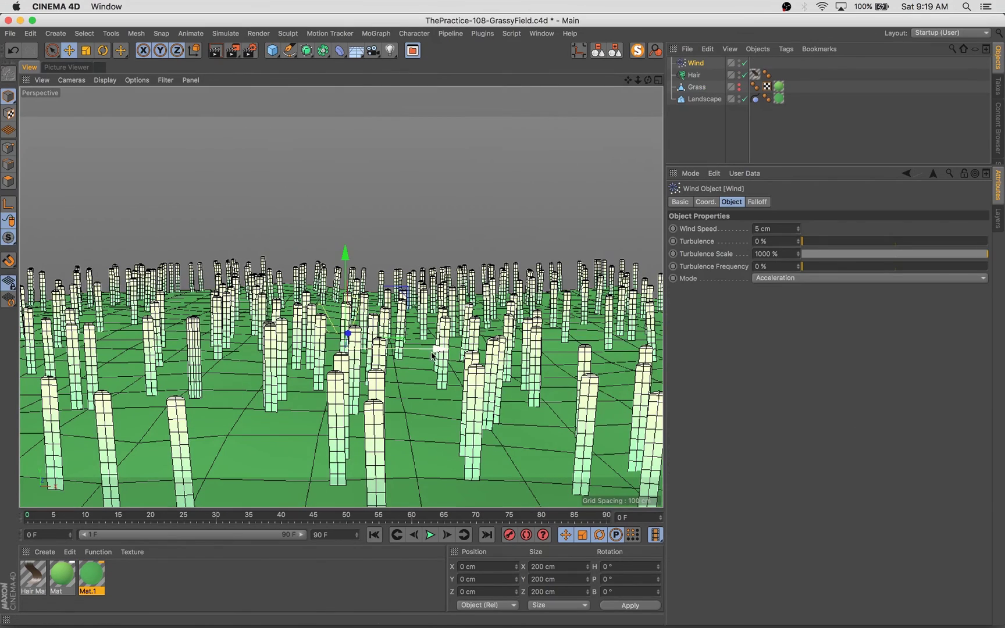
{"action": "left_click_drag", "start_coordinate": [439, 350], "coordinate": [343, 350]}
{"action": "left_click_drag", "start_coordinate": [250, 255], "coordinate": [251, 108]}
{"action": "key", "text": "r"}
{"action": "left_click_drag", "start_coordinate": [273, 209], "coordinate": [175, 212]}
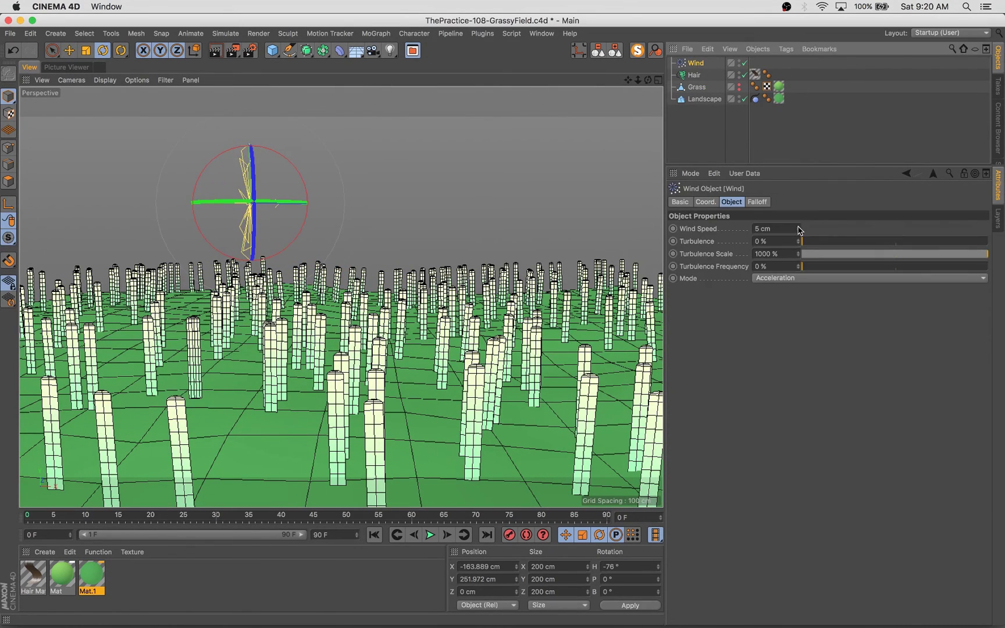
Set the Wind's speed to 100 cm and play the simulation.
{"action": "left_click_drag", "start_coordinate": [798, 228], "coordinate": [798, 212]}
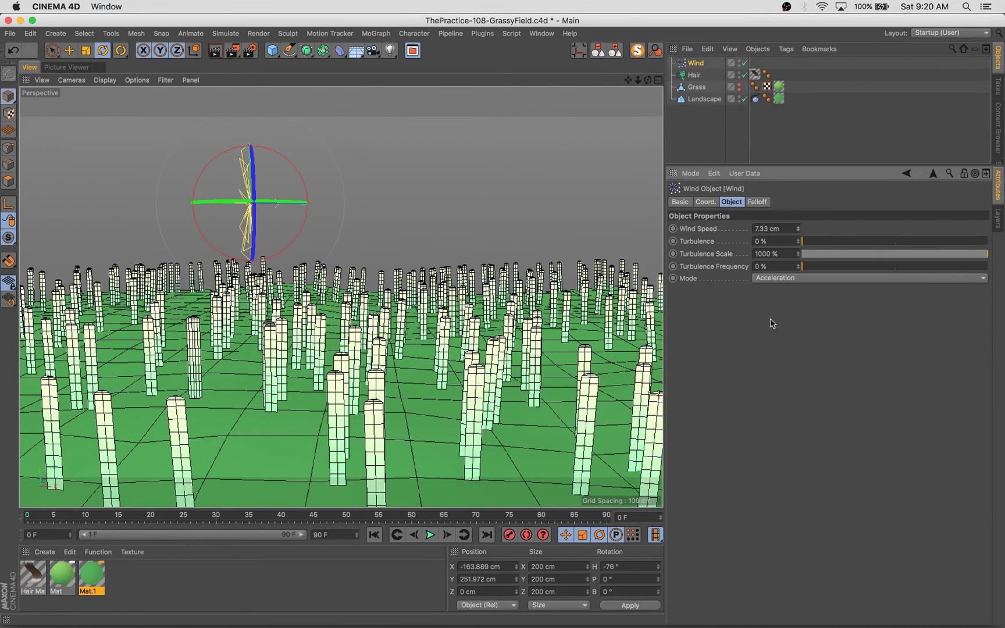
{"action": "double_click", "coordinate": [773, 229]}
{"action": "type", "text": "100"}
{"action": "key", "text": "Return"}
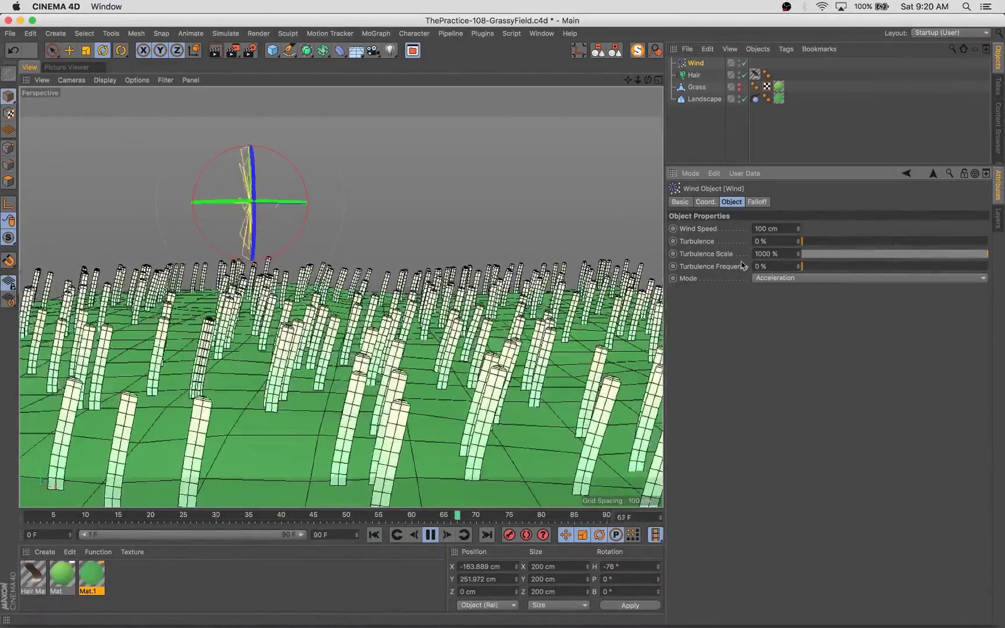
Raise the Wind's turbulence to about 26%, stop playback and render the current frame.
{"action": "left_click", "coordinate": [830, 240]}
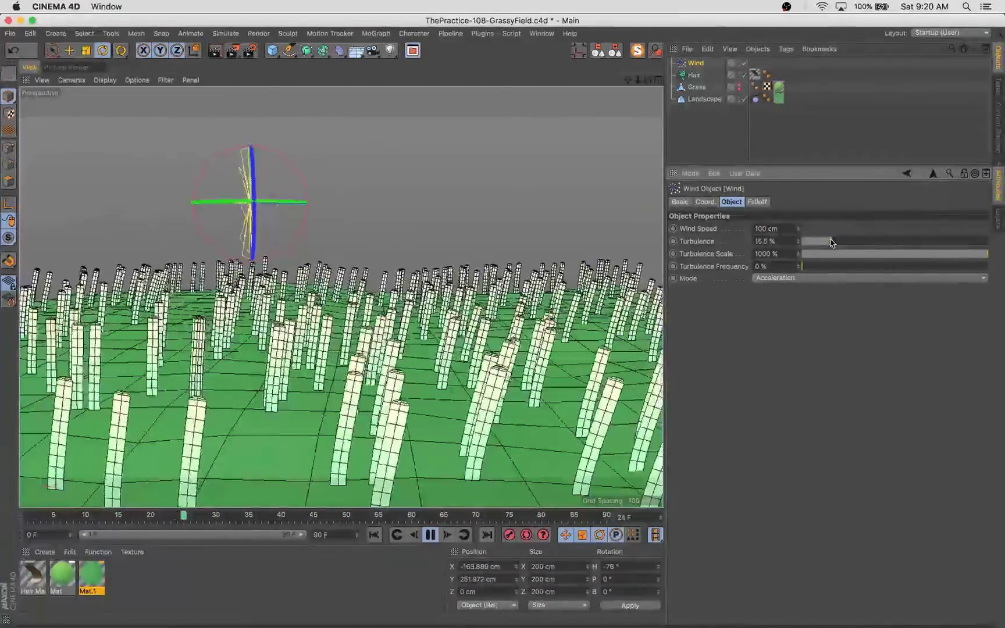
{"action": "left_click_drag", "start_coordinate": [831, 242], "coordinate": [849, 245]}
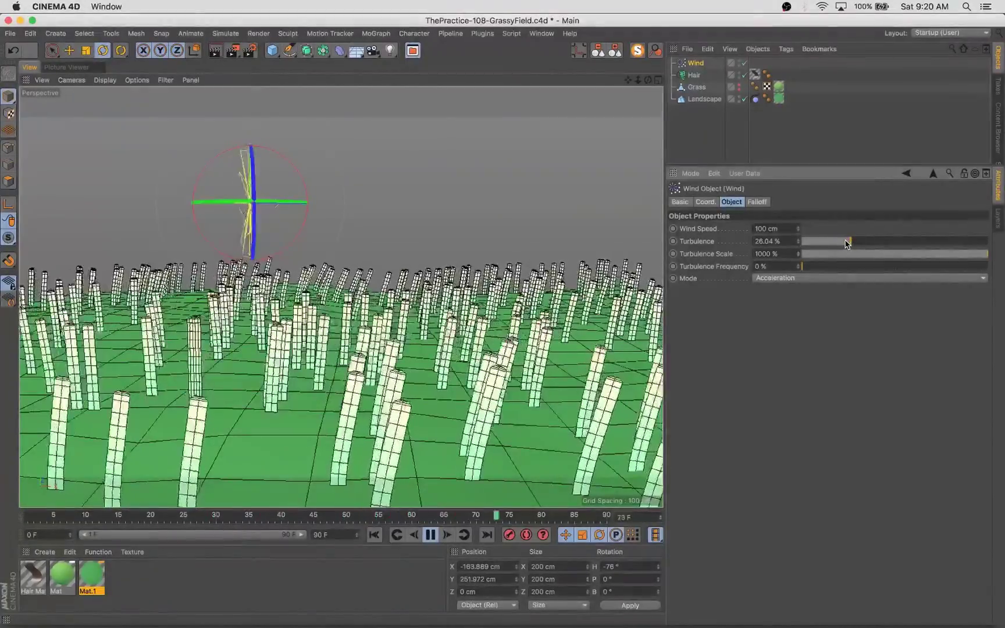
{"action": "left_click", "coordinate": [435, 534]}
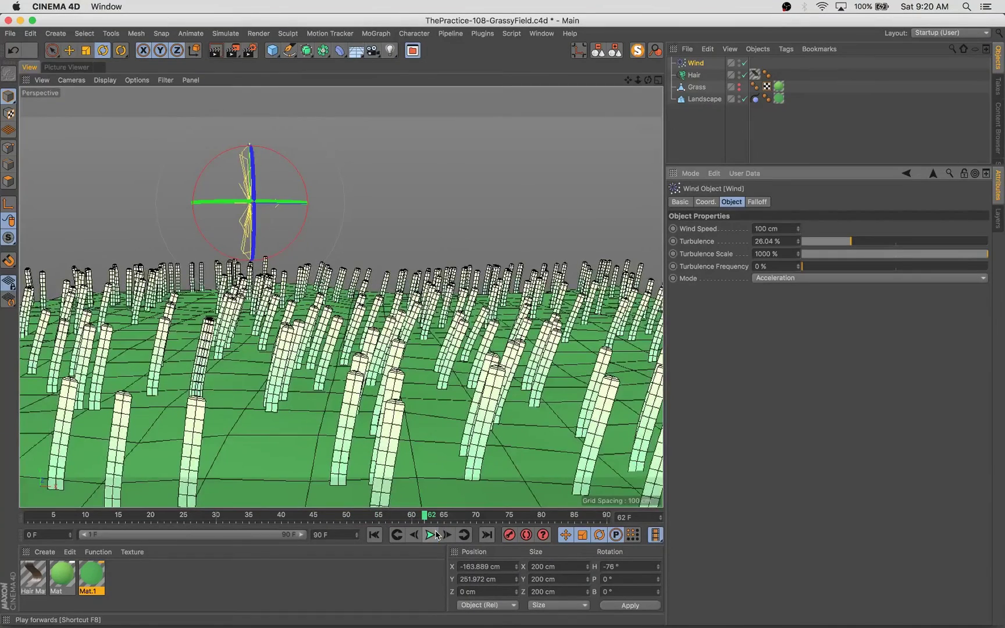
{"action": "key", "text": "shift+r"}
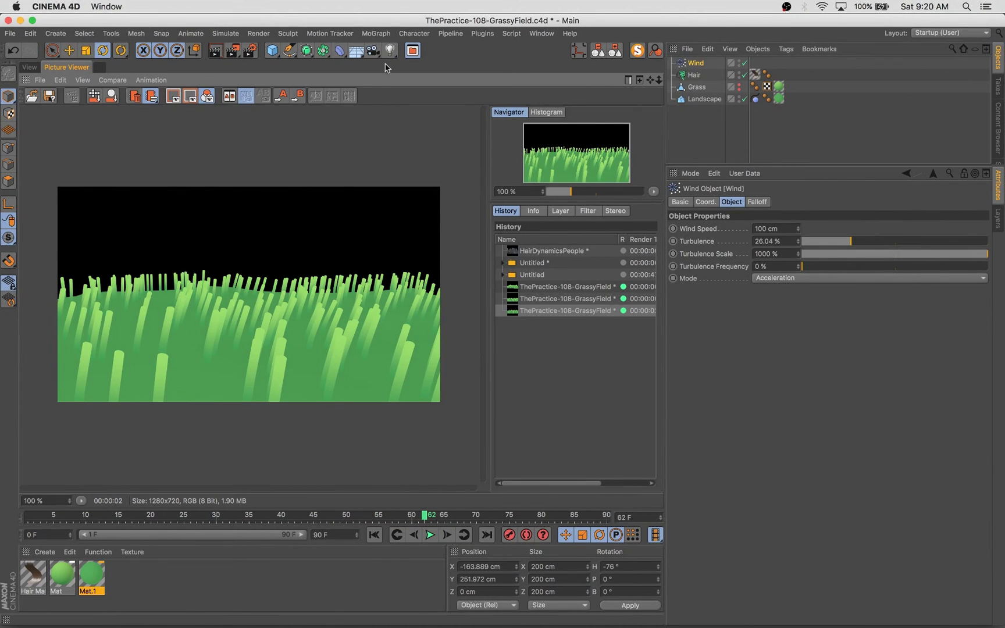
Add a Camera and a Physical Sky, turn the sky to a heading of -50.4°, and render the frame.
{"action": "left_click_drag", "start_coordinate": [375, 54], "coordinate": [489, 62]}
{"action": "left_click", "coordinate": [29, 67]}
{"action": "left_click_drag", "start_coordinate": [338, 381], "coordinate": [297, 376]}
{"action": "key", "text": "shift+r"}
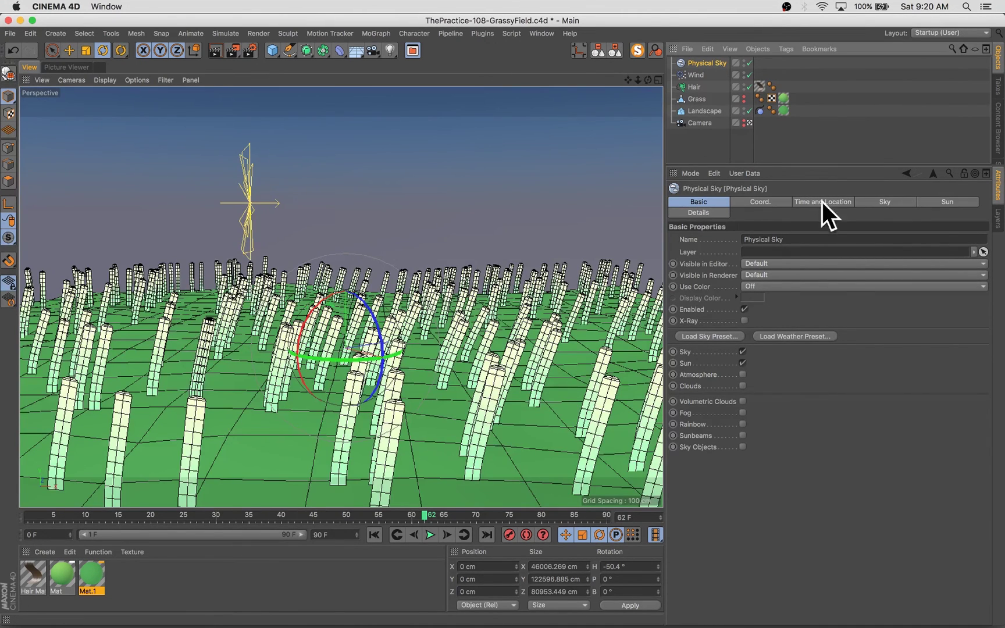
Set the Physical Sky's time to 17:46 and render the frame.
{"action": "left_click", "coordinate": [904, 207]}
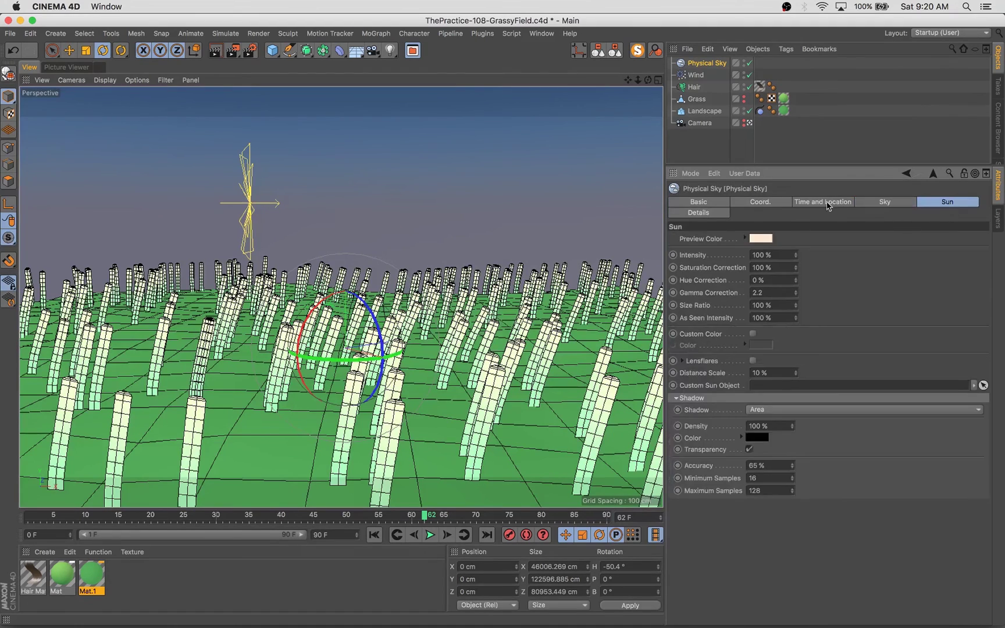
{"action": "left_click", "coordinate": [852, 202]}
{"action": "left_click_drag", "start_coordinate": [856, 260], "coordinate": [840, 274]}
{"action": "key", "text": "shift+r"}
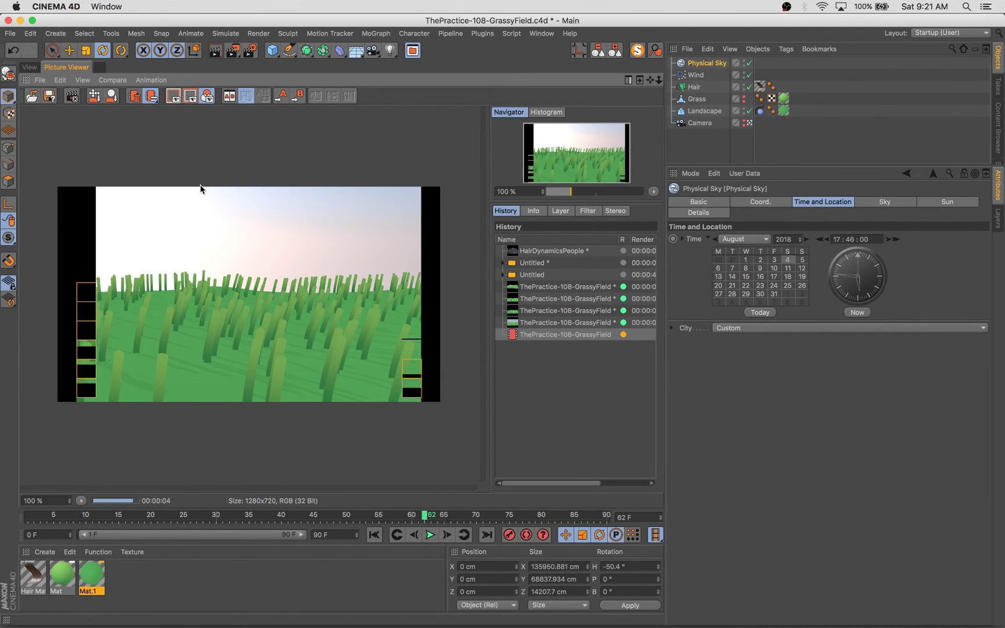
Rotate the Physical Sky to a heading of -22° and render the frame.
{"action": "left_click", "coordinate": [28, 67]}
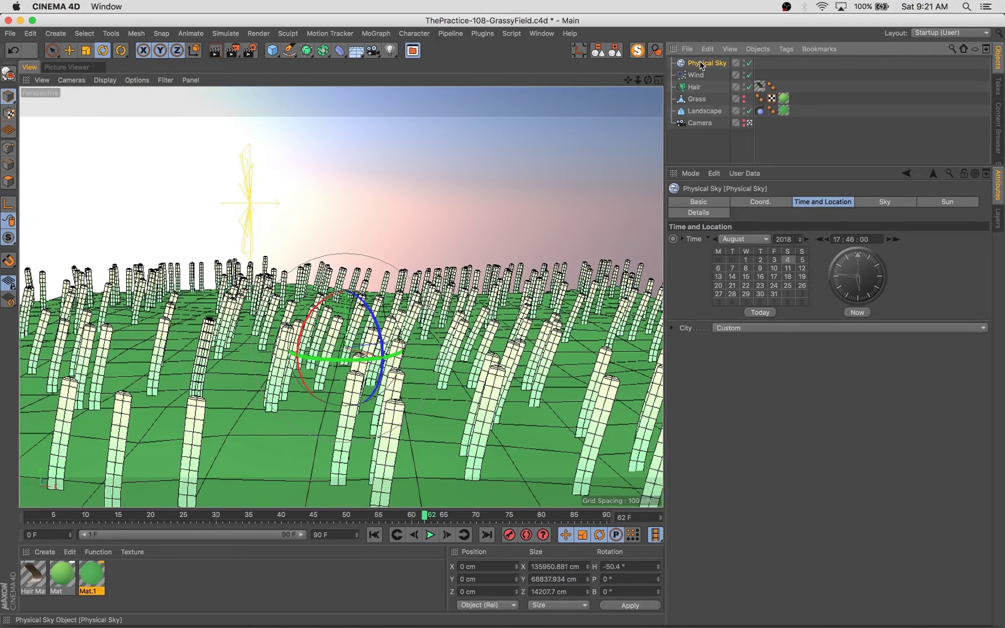
{"action": "key", "text": "r"}
{"action": "left_click_drag", "start_coordinate": [349, 360], "coordinate": [376, 359]}
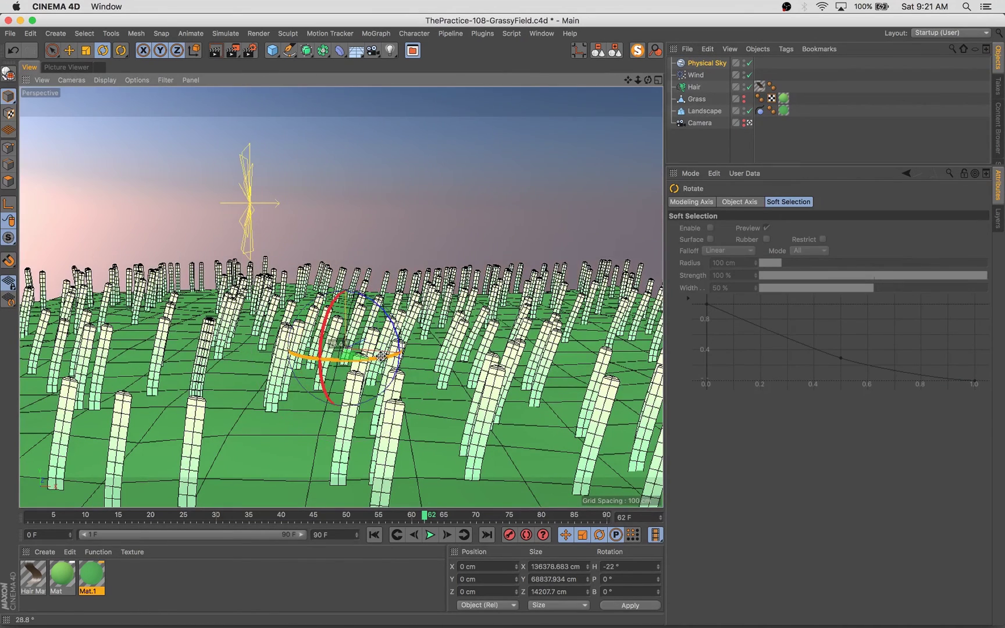
{"action": "key", "text": "shift+r"}
{"action": "key", "text": "shift+r"}
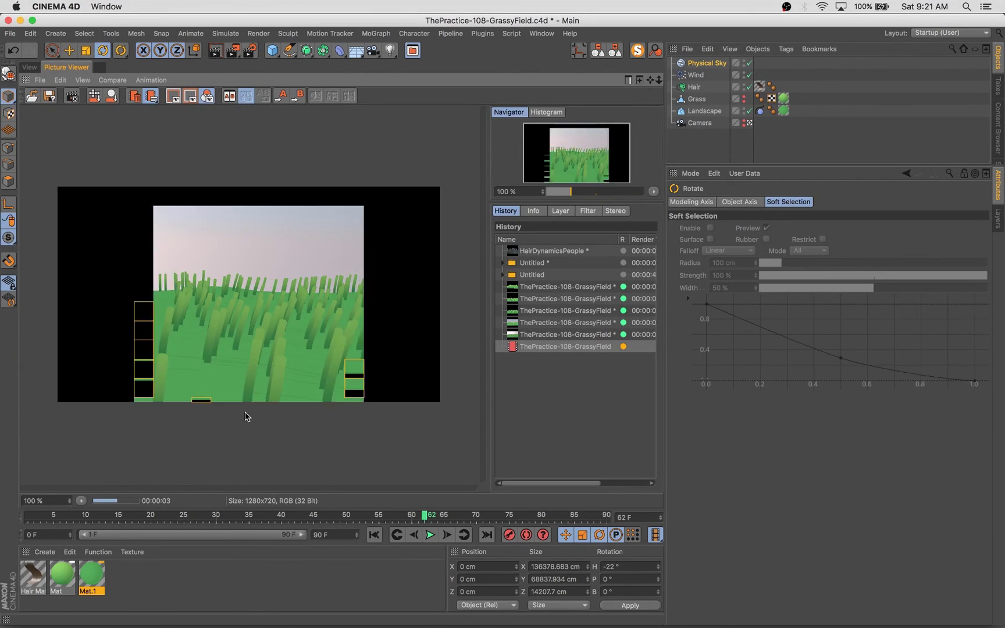
Replace the material Mat.1 with a fresh duplicate of the grass material Mat.
{"action": "left_click", "coordinate": [86, 581]}
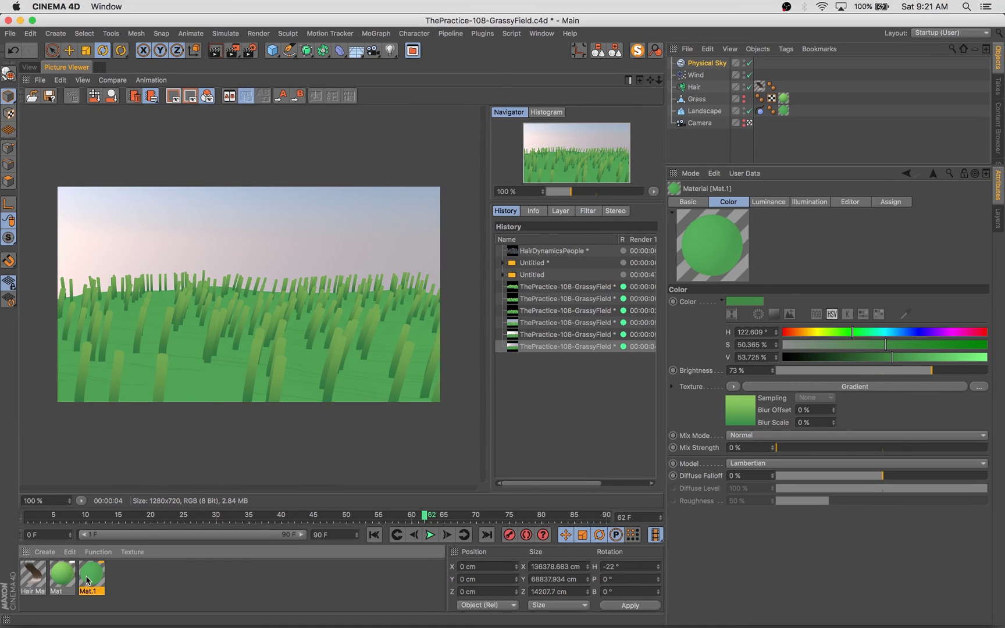
{"action": "key", "text": "Delete"}
{"action": "key", "text": "super+z"}
Remove the light green knot from Mat.1's colour and luminance gradients, leaving solid dark green, and apply the material to the Landscape.
{"action": "double_click", "coordinate": [87, 576]}
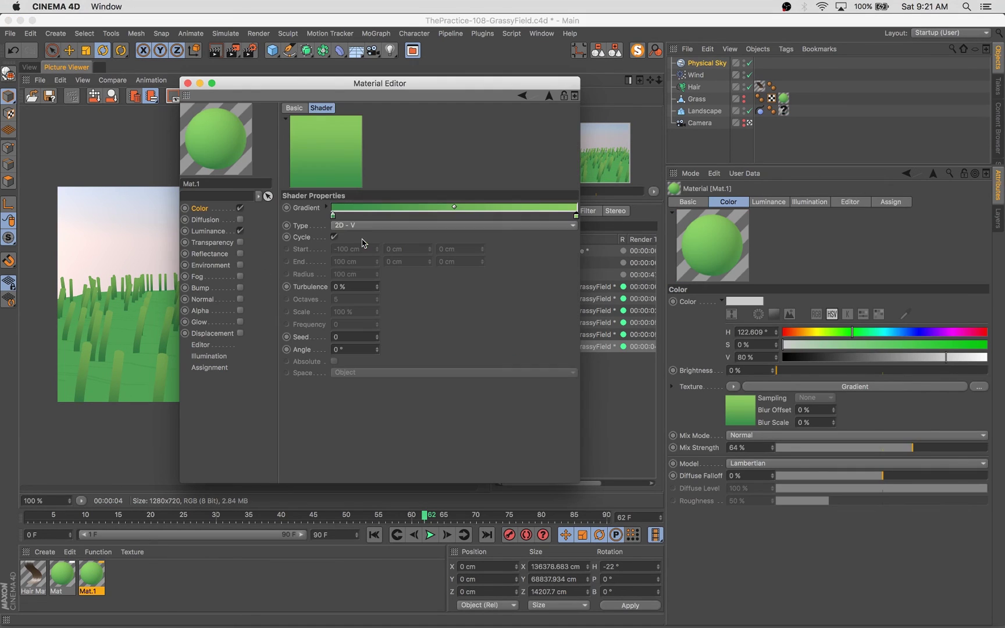
{"action": "left_click_drag", "start_coordinate": [575, 218], "coordinate": [583, 290]}
{"action": "left_click", "coordinate": [216, 208]}
{"action": "left_click", "coordinate": [205, 232]}
{"action": "left_click", "coordinate": [346, 233]}
{"action": "left_click_drag", "start_coordinate": [576, 215], "coordinate": [248, 157]}
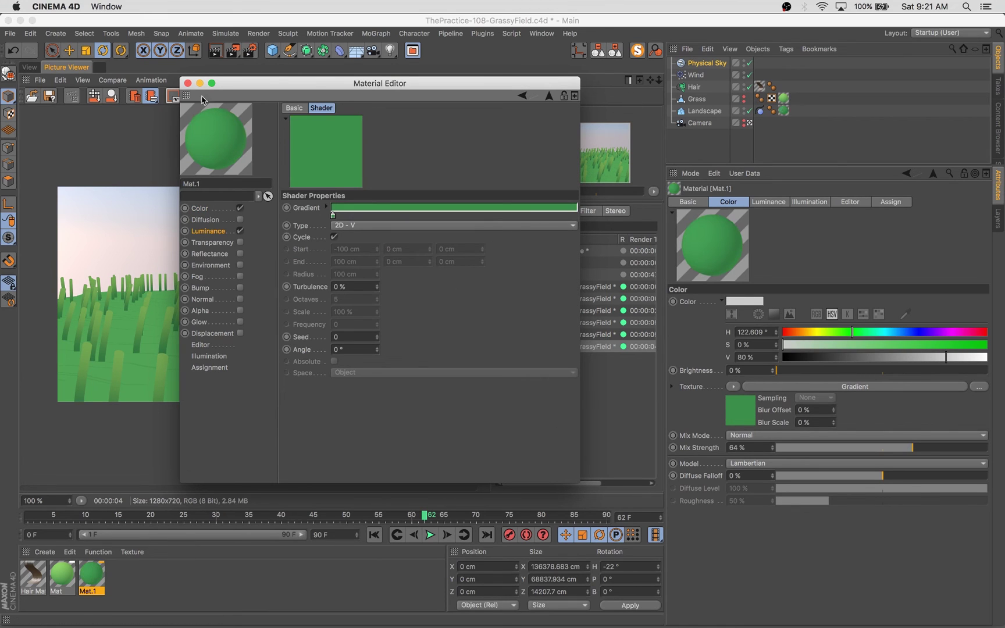
{"action": "left_click", "coordinate": [181, 97]}
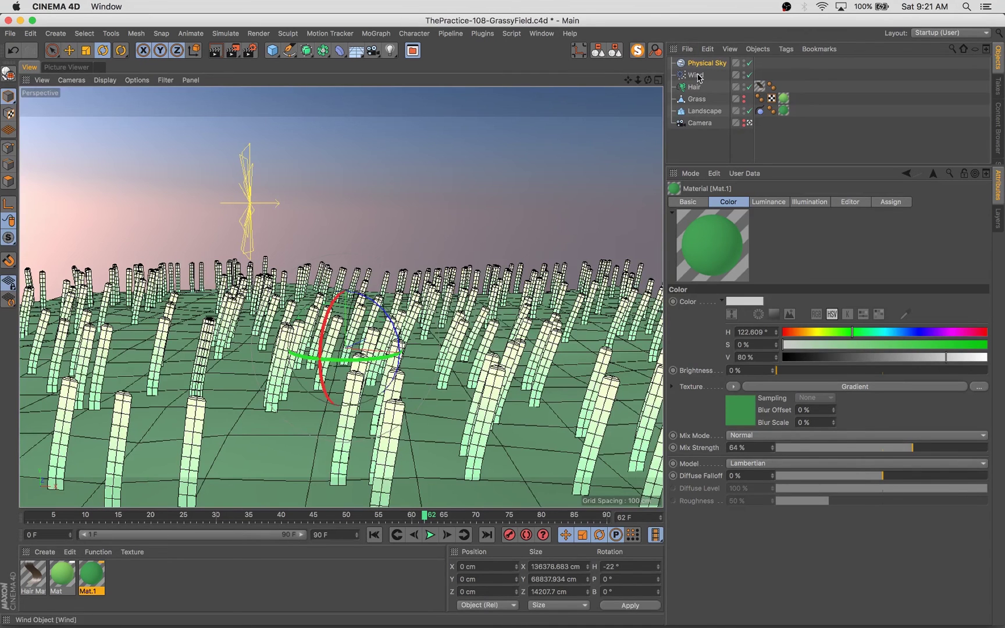
Play the simulation to frame 13 and set the Hair object's instance alignment to Random.
{"action": "left_click", "coordinate": [697, 99]}
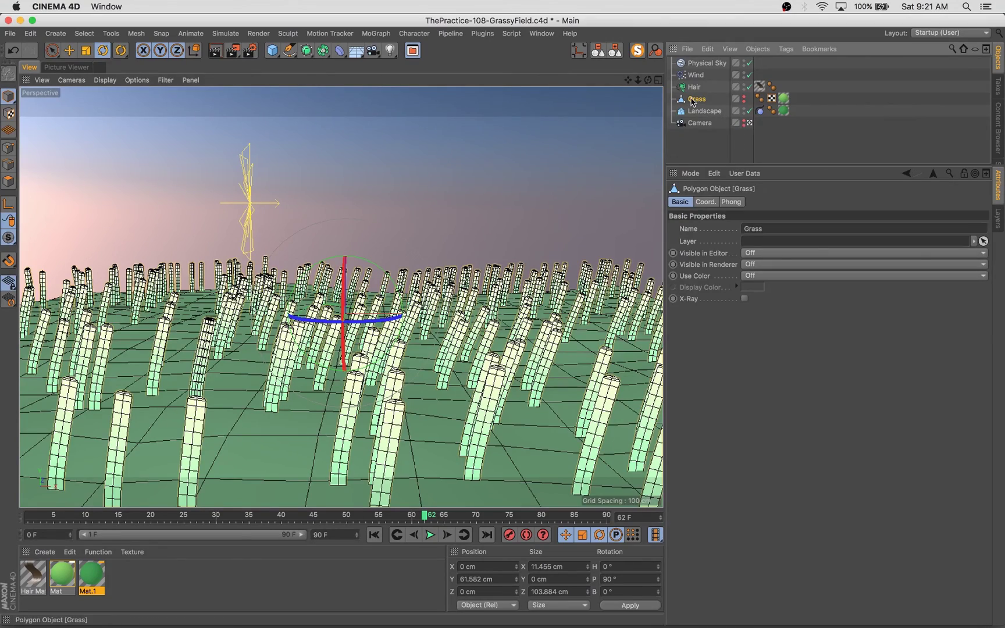
{"action": "left_click", "coordinate": [430, 534]}
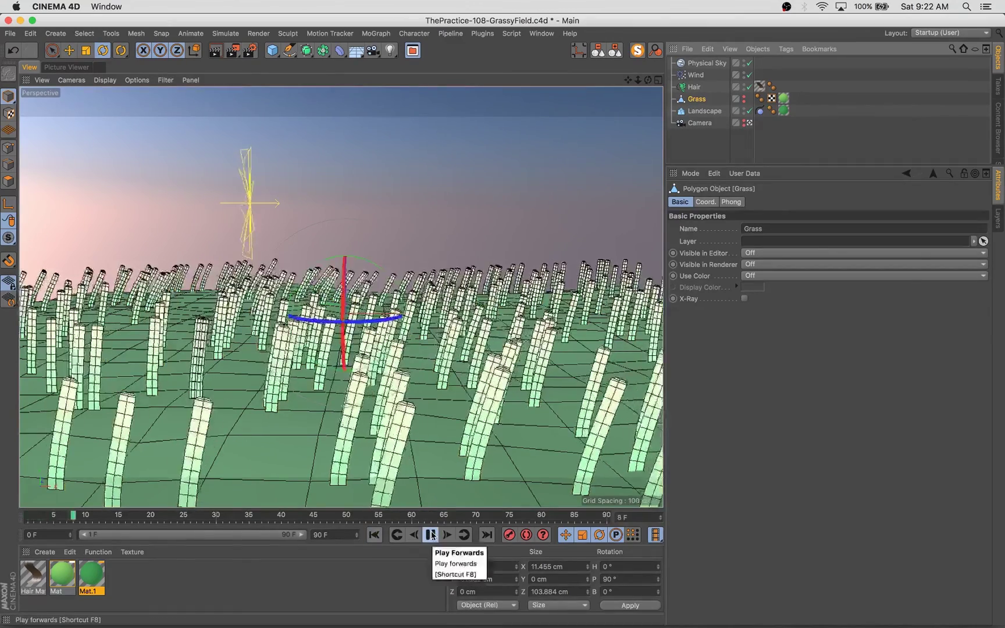
{"action": "left_click", "coordinate": [693, 87]}
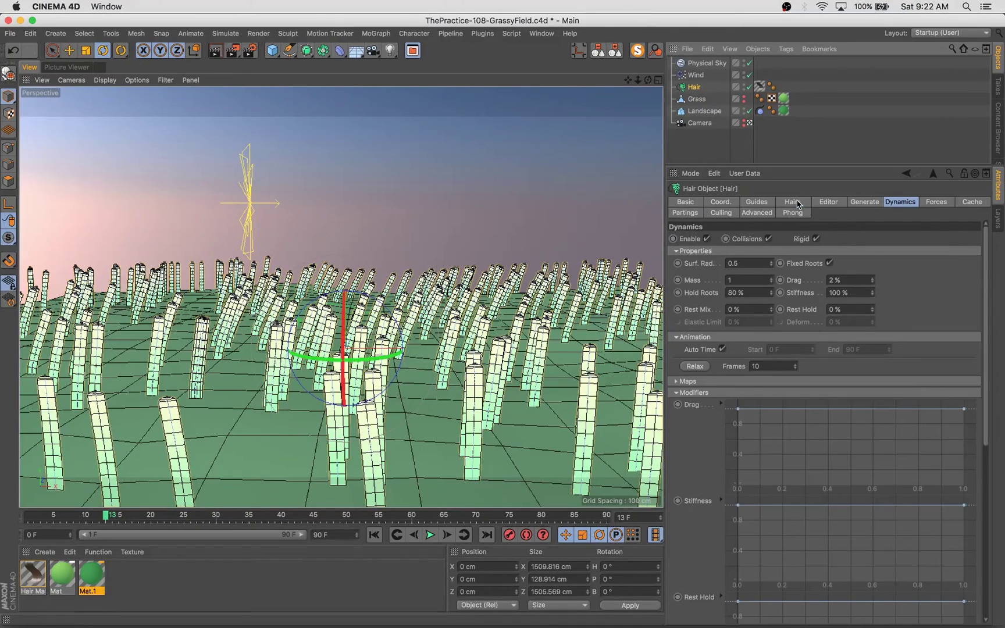
{"action": "left_click", "coordinate": [793, 202]}
{"action": "left_click", "coordinate": [850, 202]}
{"action": "left_click", "coordinate": [721, 436]}
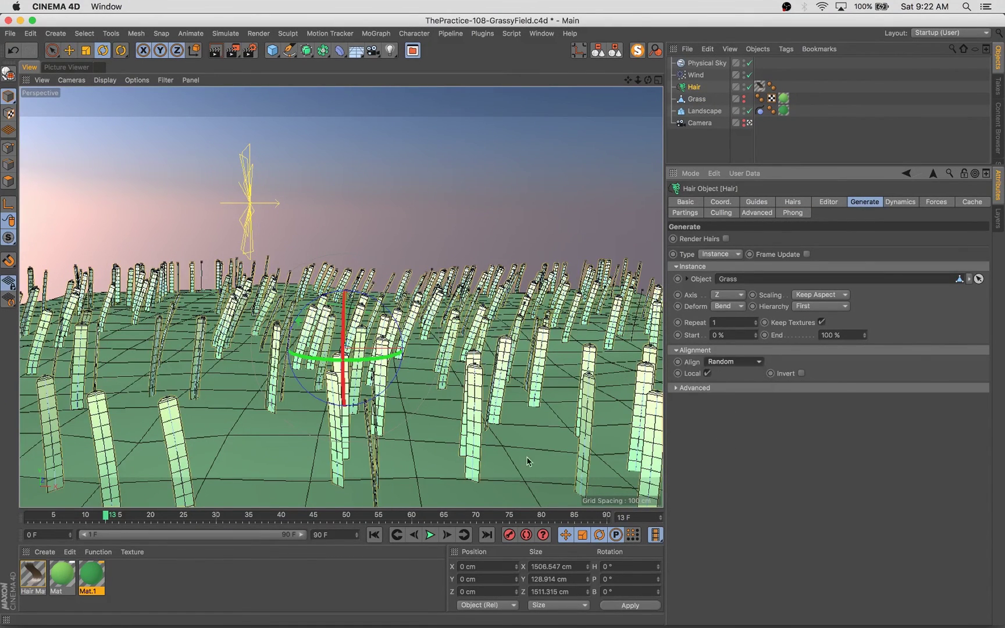
Try another blade alignment on the Hair object, switch it back to Random and render the frame.
{"action": "left_click", "coordinate": [717, 374]}
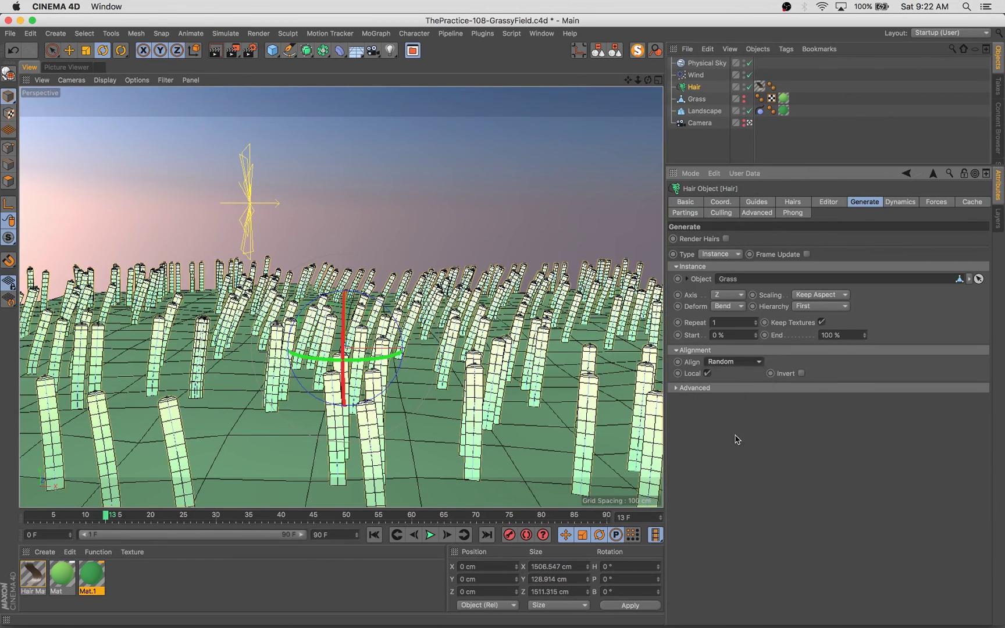
{"action": "left_click", "coordinate": [737, 437]}
{"action": "key", "text": "shift+r"}
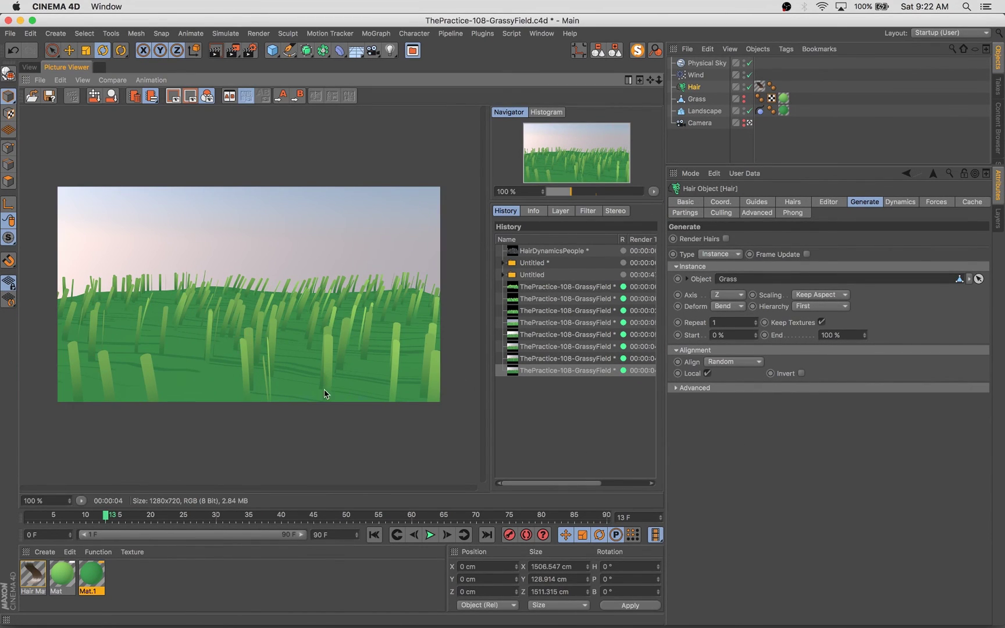
{"action": "left_click", "coordinate": [28, 67]}
Set Hair Mat's thickness to 10 cm root, 10 cm tip and 1 cm variation, lower the curve's tip end, and render the frame.
{"action": "left_click", "coordinate": [696, 98]}
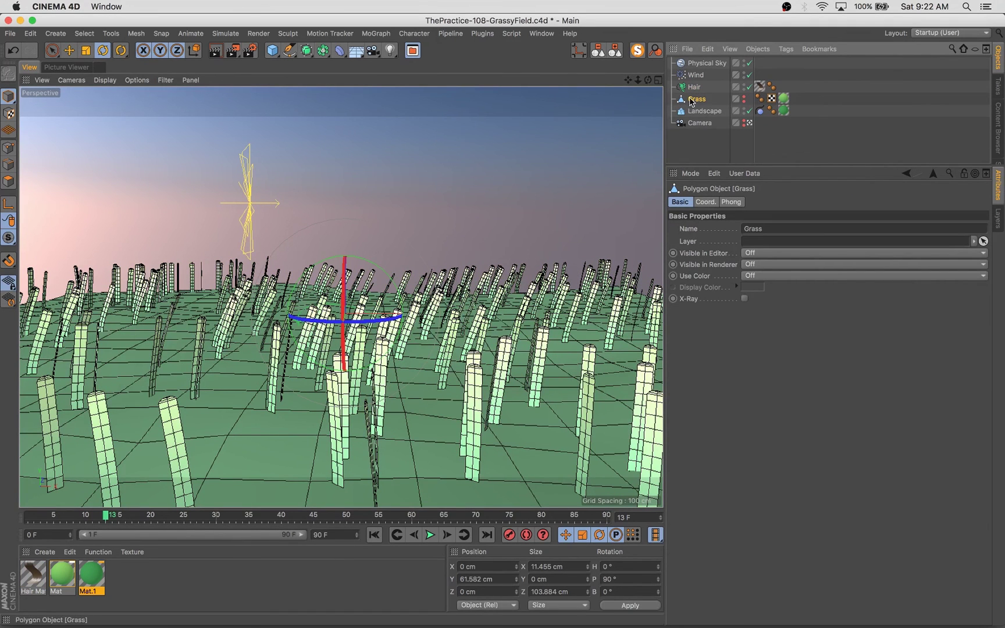
{"action": "double_click", "coordinate": [33, 574]}
{"action": "left_click", "coordinate": [204, 231]}
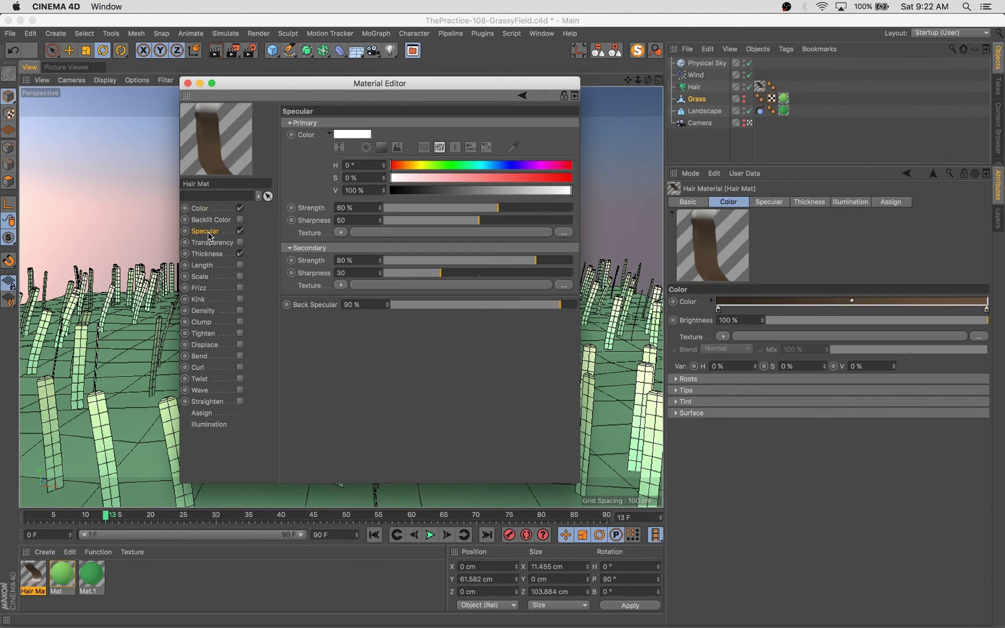
{"action": "left_click", "coordinate": [219, 253]}
{"action": "left_click_drag", "start_coordinate": [328, 83], "coordinate": [512, 148]}
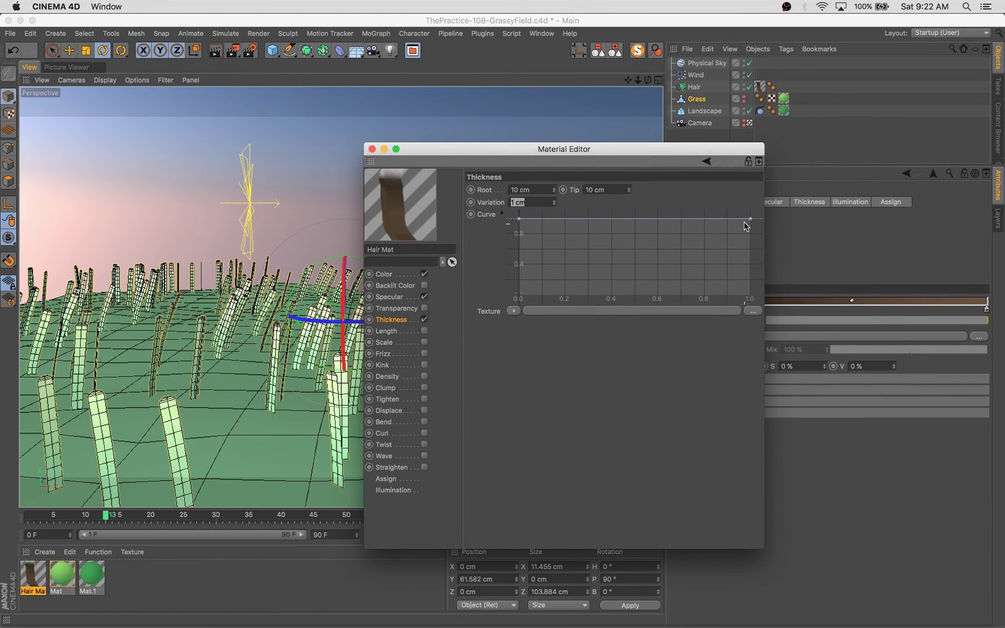
{"action": "left_click_drag", "start_coordinate": [754, 225], "coordinate": [761, 249]}
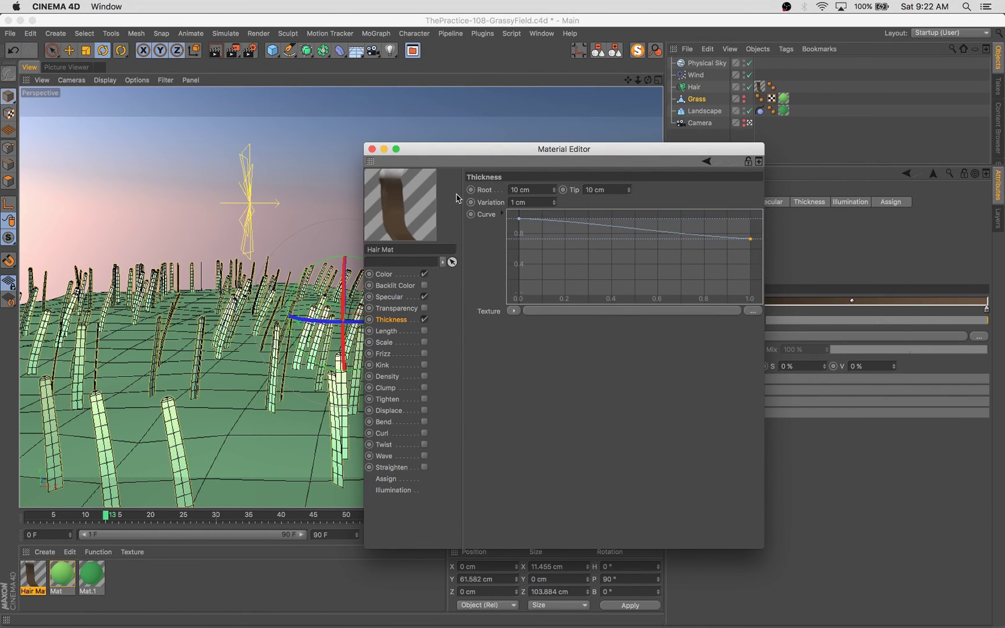
{"action": "left_click", "coordinate": [371, 149]}
{"action": "key", "text": "shift+r"}
Set the Hair object's guide count to 385.
{"action": "left_click", "coordinate": [701, 86]}
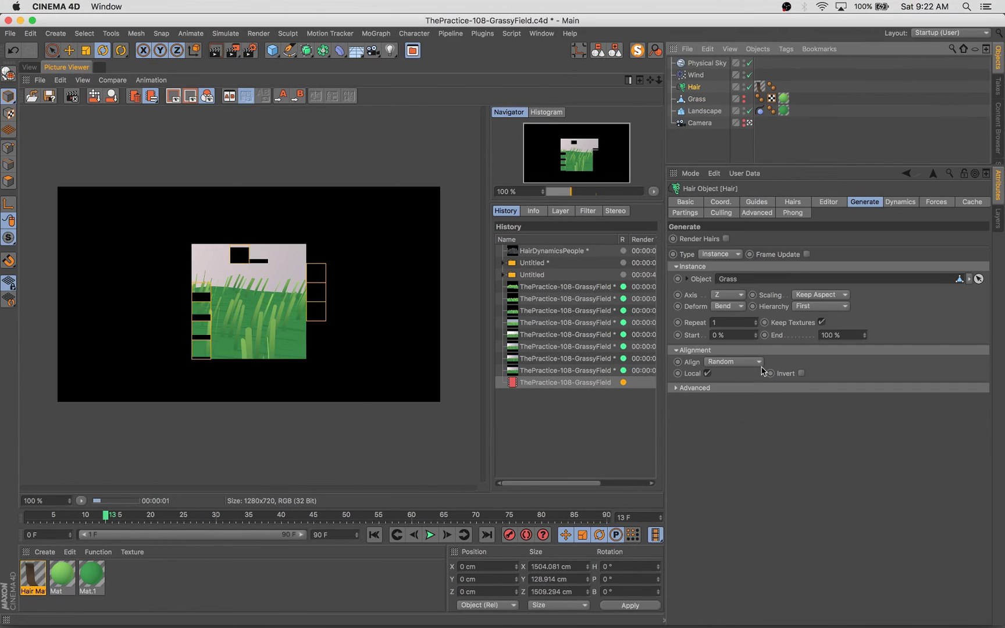
{"action": "left_click", "coordinate": [757, 201]}
{"action": "left_click", "coordinate": [29, 67]}
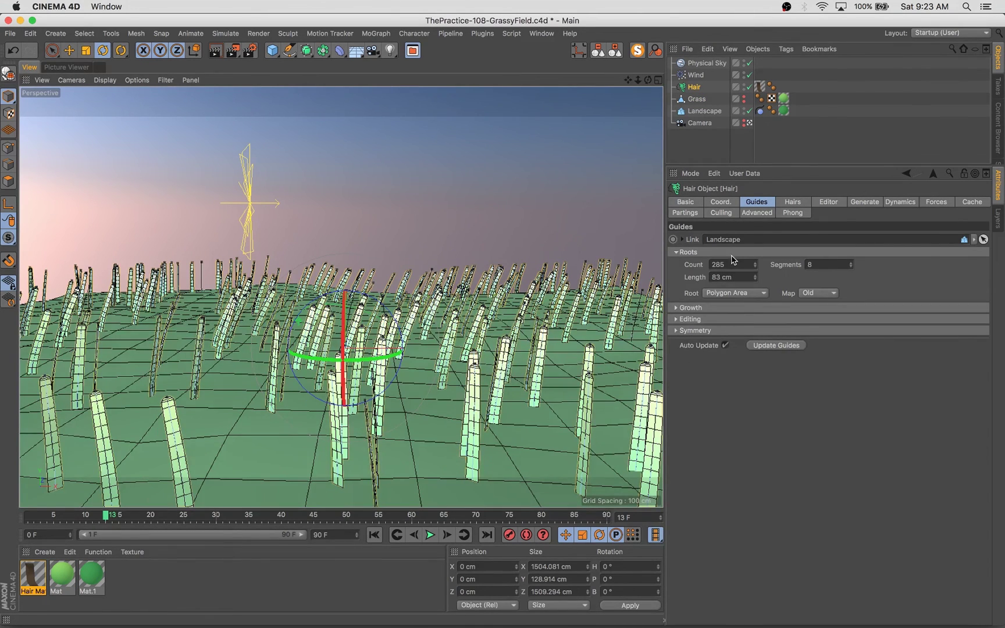
{"action": "type", "text": "3"}
{"action": "key", "text": "Tab"}
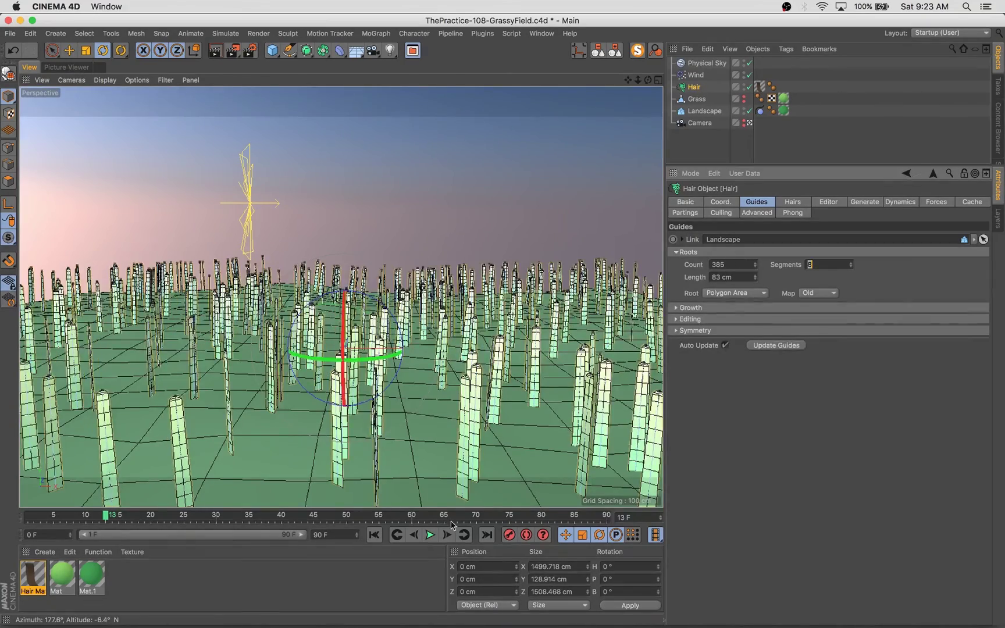
Replay the simulation from the start to frame 40 and render the frame.
{"action": "left_click", "coordinate": [374, 534]}
{"action": "left_click", "coordinate": [430, 535]}
{"action": "left_click", "coordinate": [431, 534]}
{"action": "key", "text": "shift+r"}
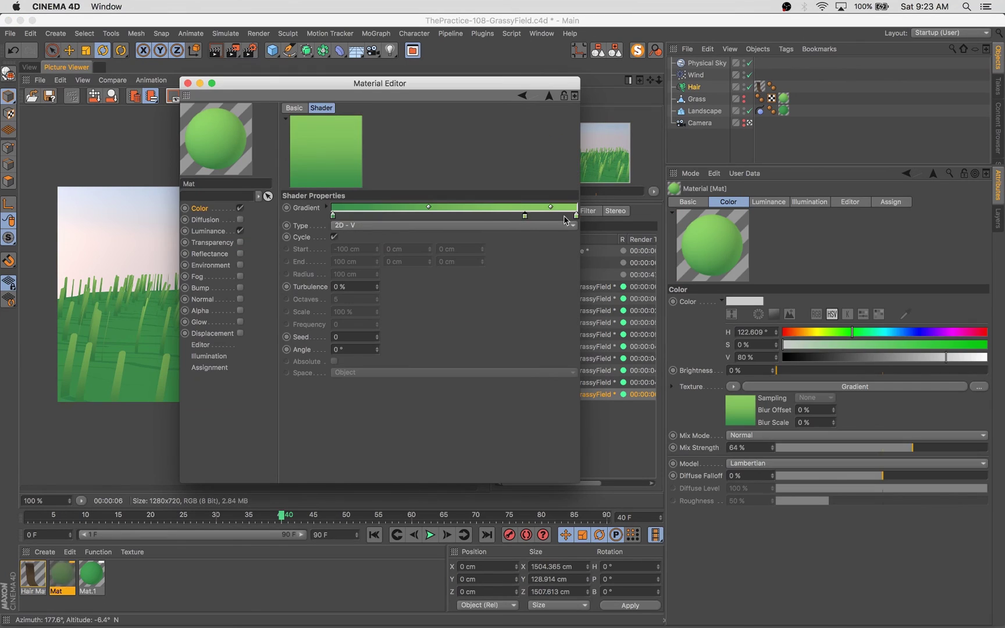
Copy Mat's colour gradient into its luminance channel and render the frame again.
{"action": "left_click", "coordinate": [208, 230]}
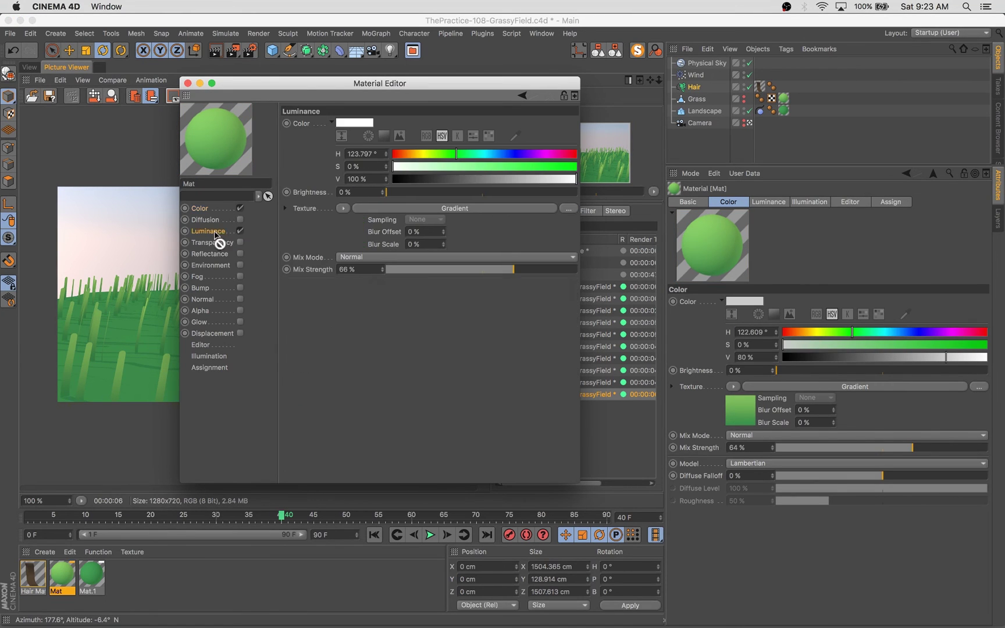
{"action": "left_click", "coordinate": [189, 83]}
{"action": "key", "text": "shift+r"}
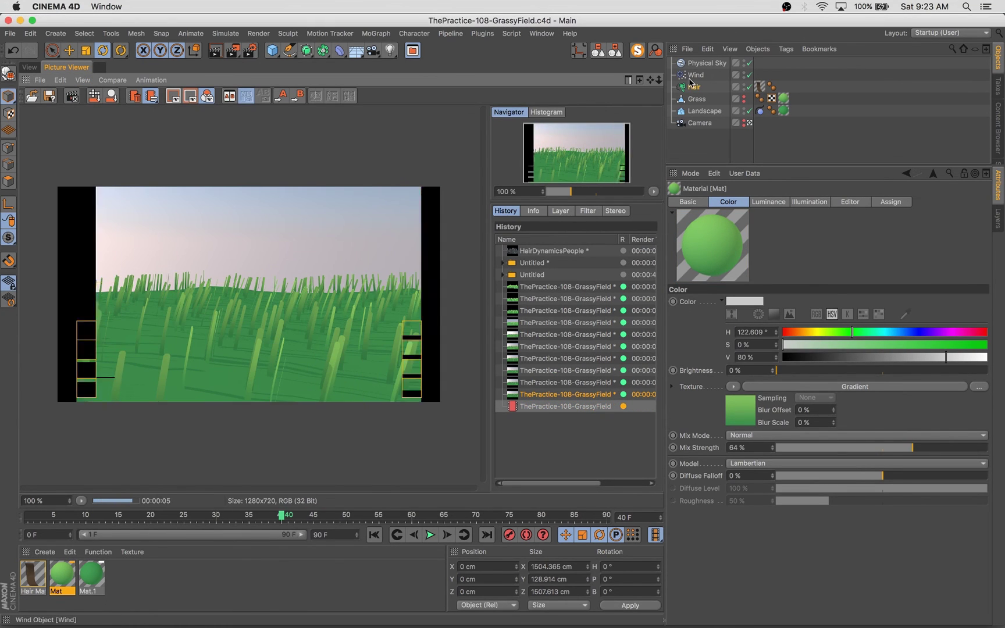
Add a Landscape object to the scene and raise it to about Y 114 cm.
{"action": "left_click", "coordinate": [29, 67]}
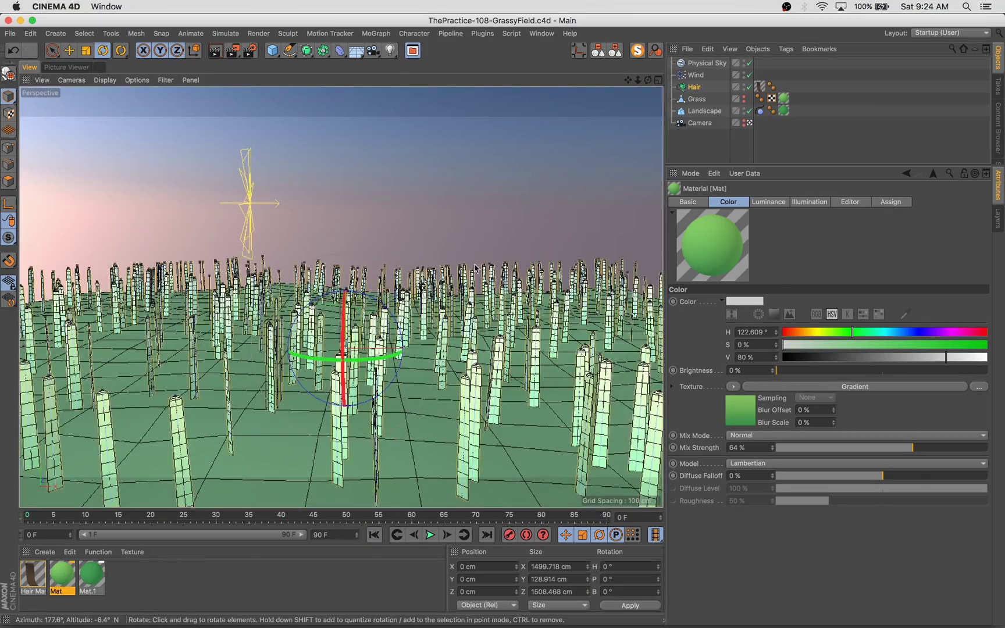
{"action": "left_click", "coordinate": [67, 66]}
{"action": "left_click", "coordinate": [30, 67]}
{"action": "left_click_drag", "start_coordinate": [272, 50], "coordinate": [516, 131]}
{"action": "key", "text": "e"}
{"action": "left_click_drag", "start_coordinate": [345, 261], "coordinate": [346, 190]}
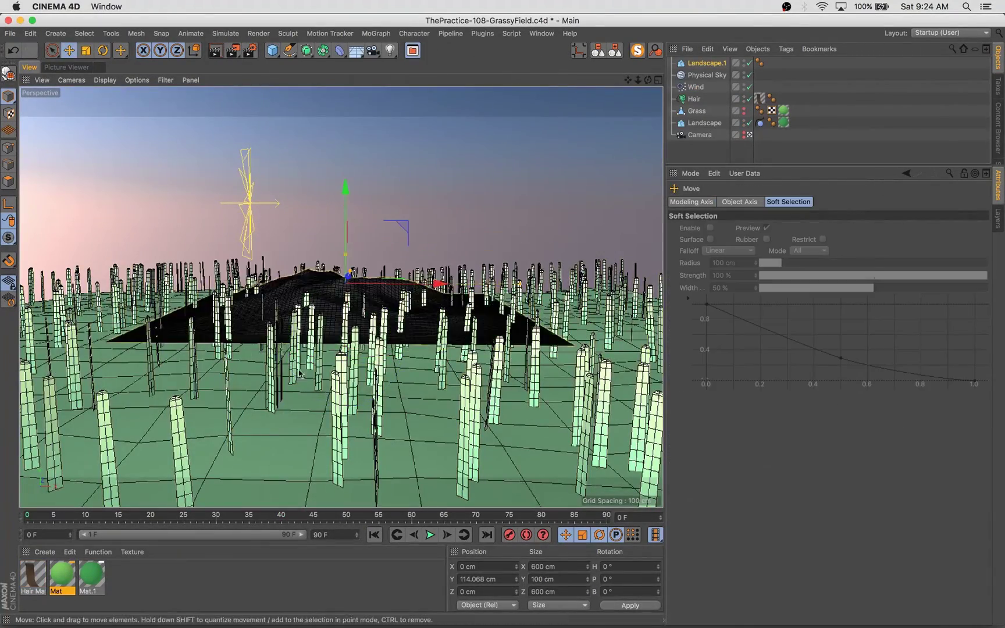
Scale the new landscape to about 1388 × 231 × 1388 cm and push it back to about Z 1291 cm.
{"action": "key", "text": "t"}
{"action": "left_click_drag", "start_coordinate": [276, 374], "coordinate": [355, 372]}
{"action": "key", "text": "e"}
{"action": "left_click_drag", "start_coordinate": [347, 276], "coordinate": [366, 250]}
Move Physical Sky to the end of the object list and set the new hill's width and depth segments to 20.
{"action": "left_click_drag", "start_coordinate": [707, 75], "coordinate": [700, 151]}
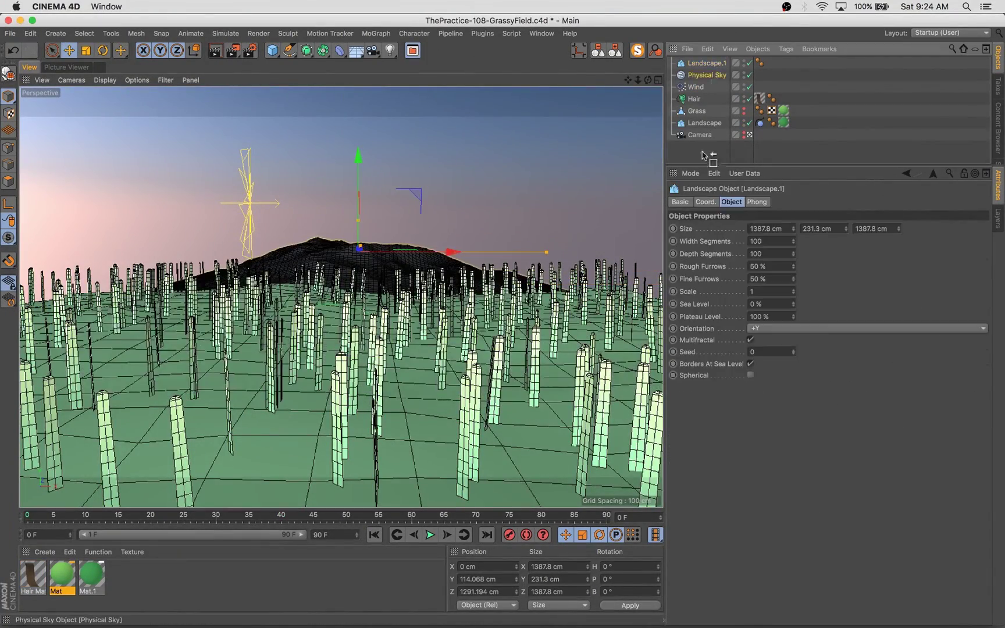
{"action": "left_click", "coordinate": [707, 63]}
{"action": "left_click_drag", "start_coordinate": [760, 240], "coordinate": [673, 238]}
{"action": "type", "text": "20"}
{"action": "key", "text": "Tab"}
{"action": "type", "text": "20"}
Rotate the background hill to a 17.6° heading, enlarge it and shift it toward the left of the horizon.
{"action": "left_click_drag", "start_coordinate": [411, 186], "coordinate": [260, 240]}
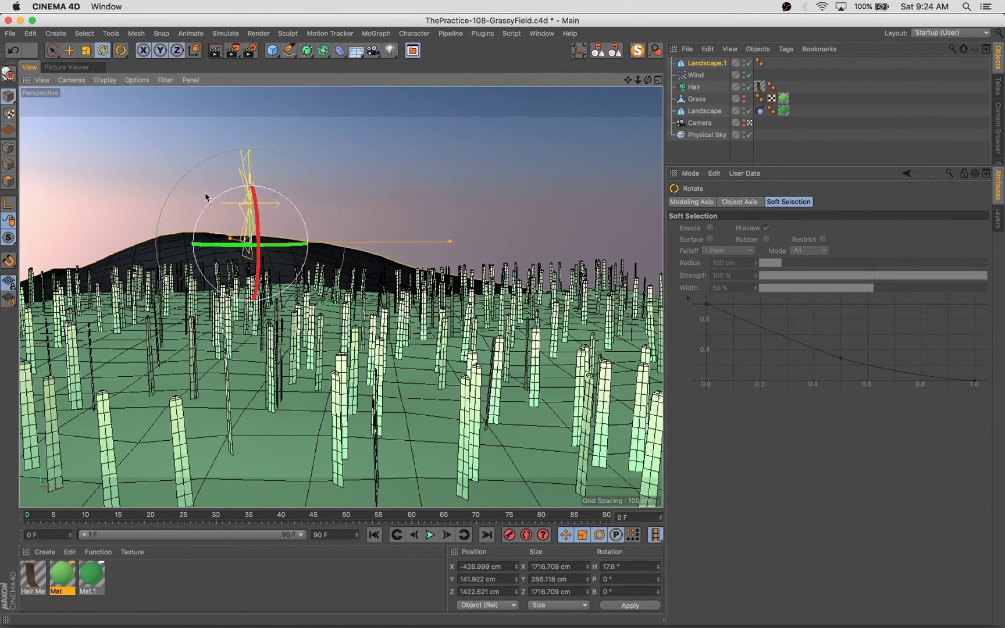
{"action": "key", "text": "t"}
{"action": "key", "text": "e"}
{"action": "left_click_drag", "start_coordinate": [324, 242], "coordinate": [286, 245]}
Duplicate the green field Landscape without its dynamics tag and enlarge the copy to about 3968 × 127 × 3968 cm, with borders at sea level.
{"action": "left_click", "coordinate": [700, 111]}
{"action": "left_click_drag", "start_coordinate": [700, 111], "coordinate": [701, 69], "text": "ctrl"}
{"action": "left_click", "coordinate": [762, 76]}
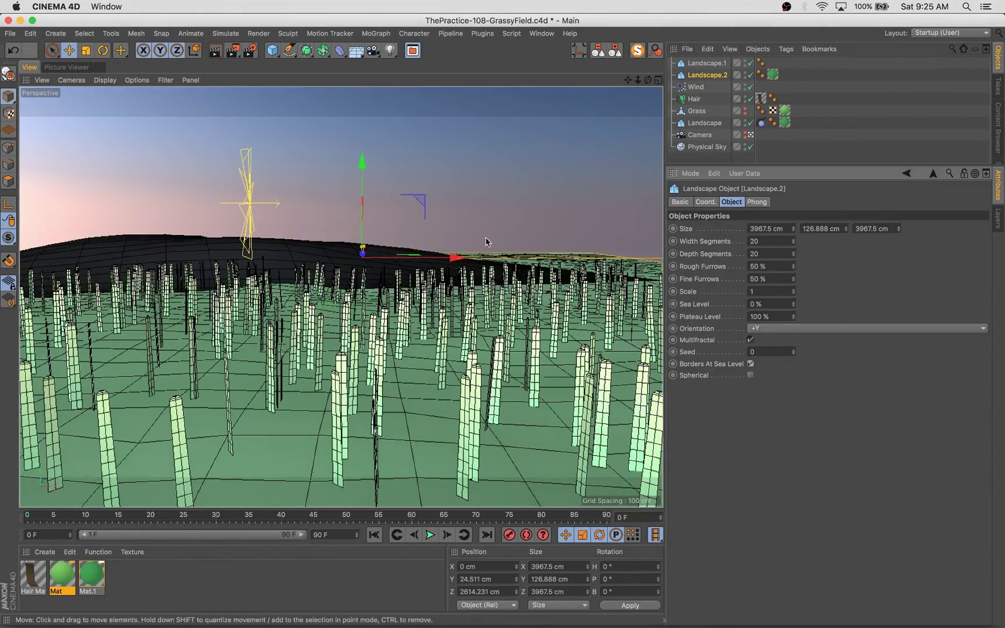
Nudge the dark hill farther left, then shorten the large ground landscape's depth to about 2265 cm and reposition it behind the field.
{"action": "left_click", "coordinate": [250, 250]}
{"action": "left_click_drag", "start_coordinate": [250, 239], "coordinate": [203, 245]}
{"action": "left_click", "coordinate": [558, 261]}
{"action": "middle_click", "coordinate": [501, 175]}
{"action": "key", "text": "h"}
{"action": "left_click_drag", "start_coordinate": [509, 117], "coordinate": [510, 127]}
{"action": "left_click_drag", "start_coordinate": [510, 100], "coordinate": [508, 134]}
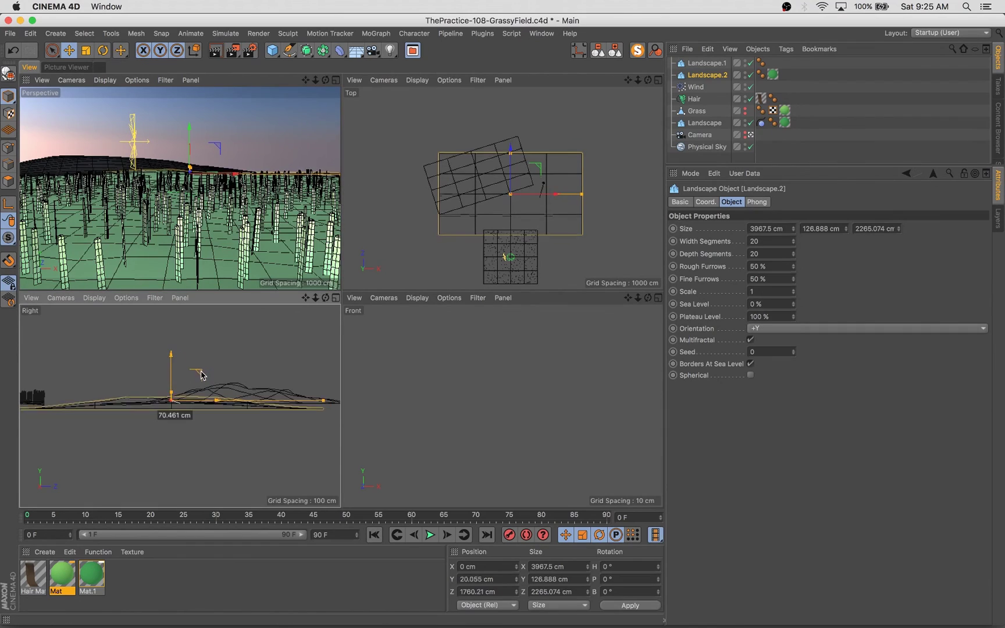
{"action": "left_click_drag", "start_coordinate": [202, 377], "coordinate": [258, 394]}
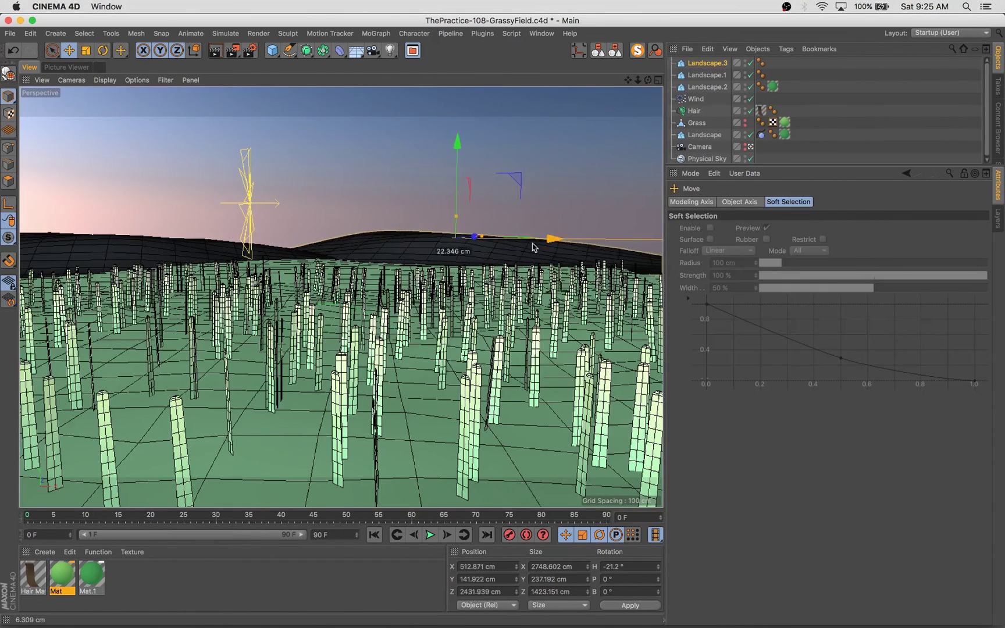
Vary the right-hand hill copy's seed and place a taller mountain copy, about 450 cm high, behind the hills.
{"action": "left_click_drag", "start_coordinate": [792, 351], "coordinate": [793, 351]}
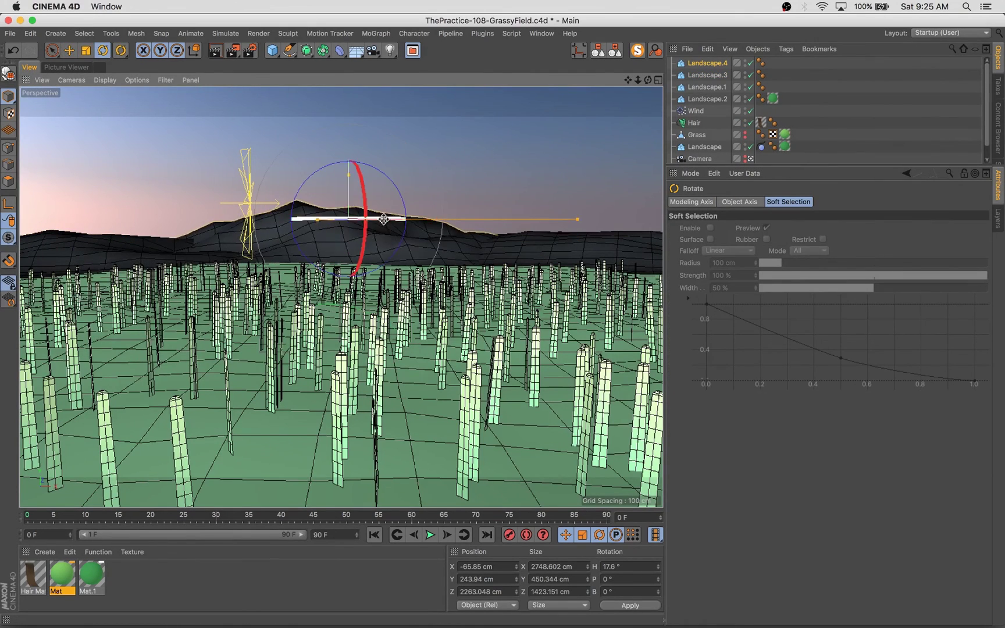
{"action": "key", "text": "e"}
{"action": "mouse_move", "coordinate": [384, 219]}
{"action": "left_mouse_down"}
{"action": "mouse_move", "coordinate": [359, 223]}
{"action": "mouse_move", "coordinate": [413, 233]}
{"action": "mouse_move", "coordinate": [396, 229]}
{"action": "left_mouse_up"}
{"action": "left_click_drag", "start_coordinate": [452, 163], "coordinate": [479, 169]}
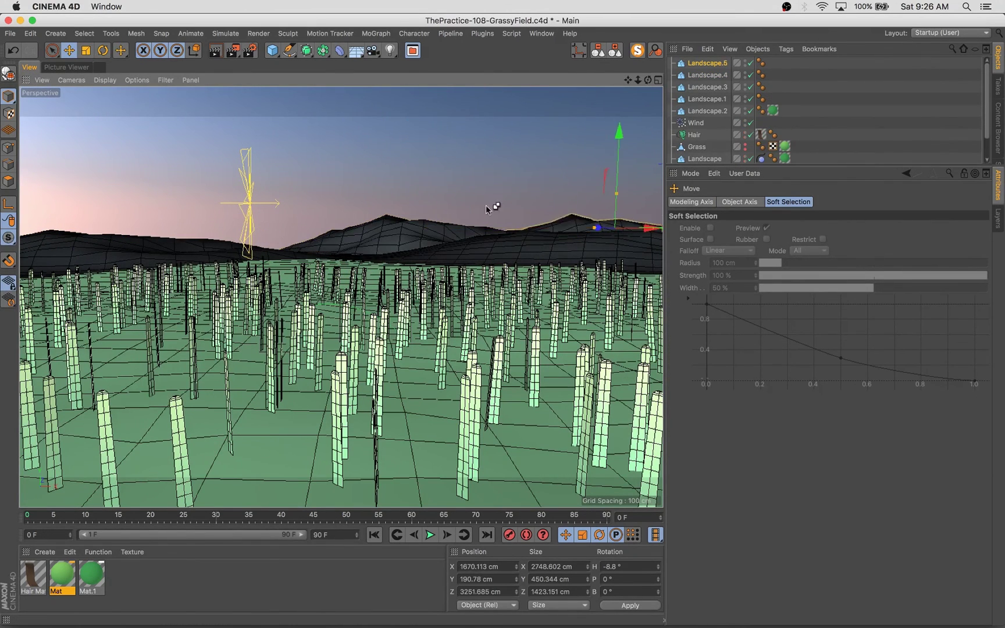
Push the right-hand mountain copy farther back, set its seed to 1 and flatten it to about 294 cm high.
{"action": "left_click_drag", "start_coordinate": [655, 219], "coordinate": [639, 220]}
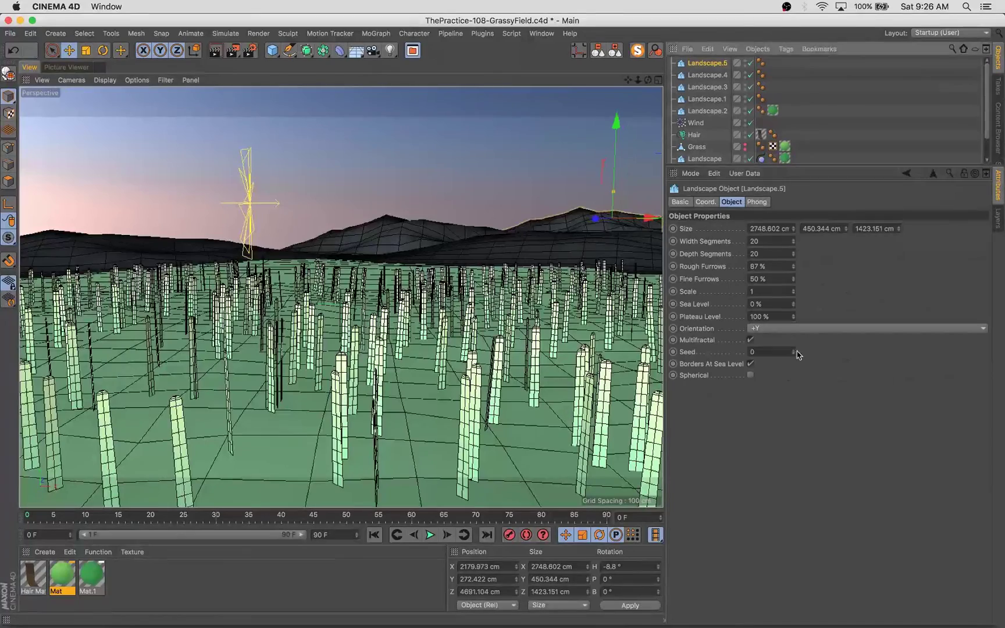
{"action": "left_click", "coordinate": [793, 351]}
{"action": "left_click_drag", "start_coordinate": [636, 158], "coordinate": [617, 162]}
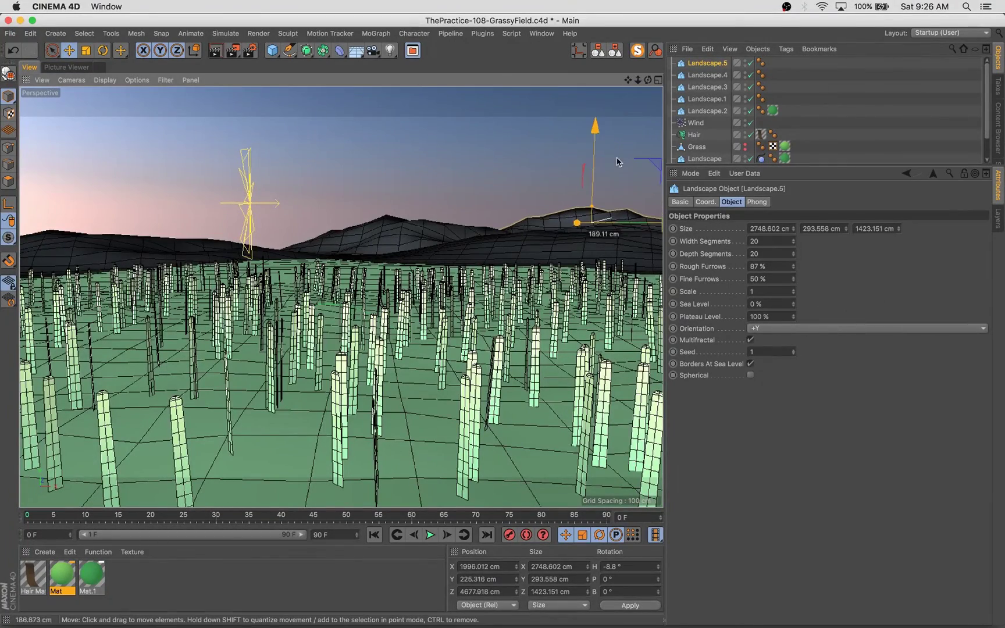
Vary the seed of another mountain copy, position it on the far left of the horizon, and save the project.
{"action": "left_click", "coordinate": [794, 351]}
{"action": "left_click_drag", "start_coordinate": [56, 211], "coordinate": [57, 205]}
{"action": "left_click_drag", "start_coordinate": [106, 166], "coordinate": [94, 169]}
{"action": "key", "text": "super+s"}
Play the simulation to frame 7 and reframe the camera lower and closer to the grass blades.
{"action": "left_click", "coordinate": [430, 537]}
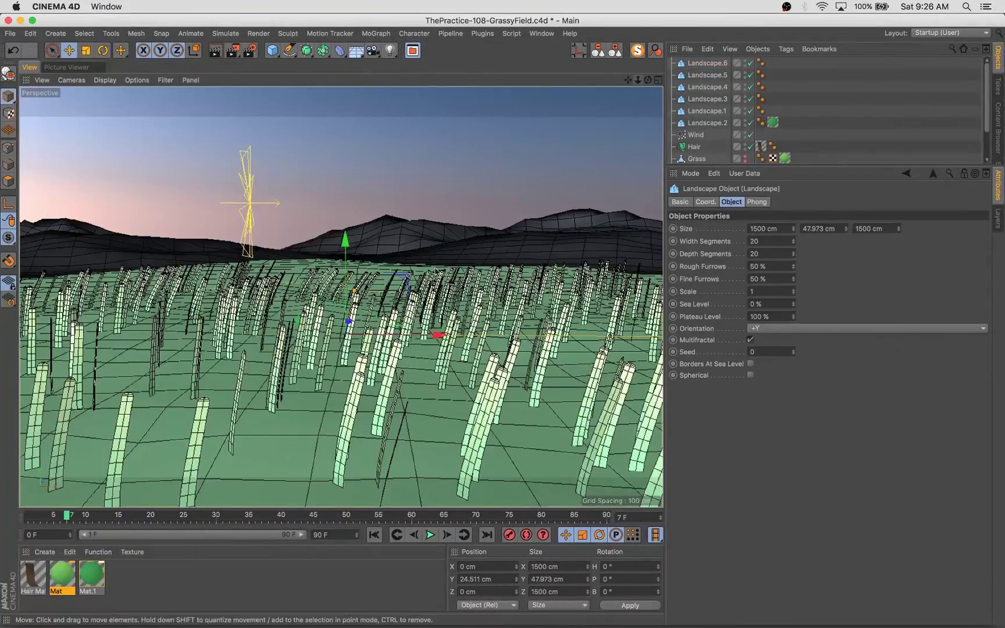
{"action": "left_click_drag", "start_coordinate": [438, 264], "coordinate": [434, 250], "text": "alt"}
{"action": "right_click_drag", "start_coordinate": [435, 250], "coordinate": [491, 223], "text": "alt"}
{"action": "left_click_drag", "start_coordinate": [491, 222], "coordinate": [489, 215], "text": "alt"}
{"action": "right_click_drag", "start_coordinate": [490, 215], "coordinate": [523, 207], "text": "alt"}
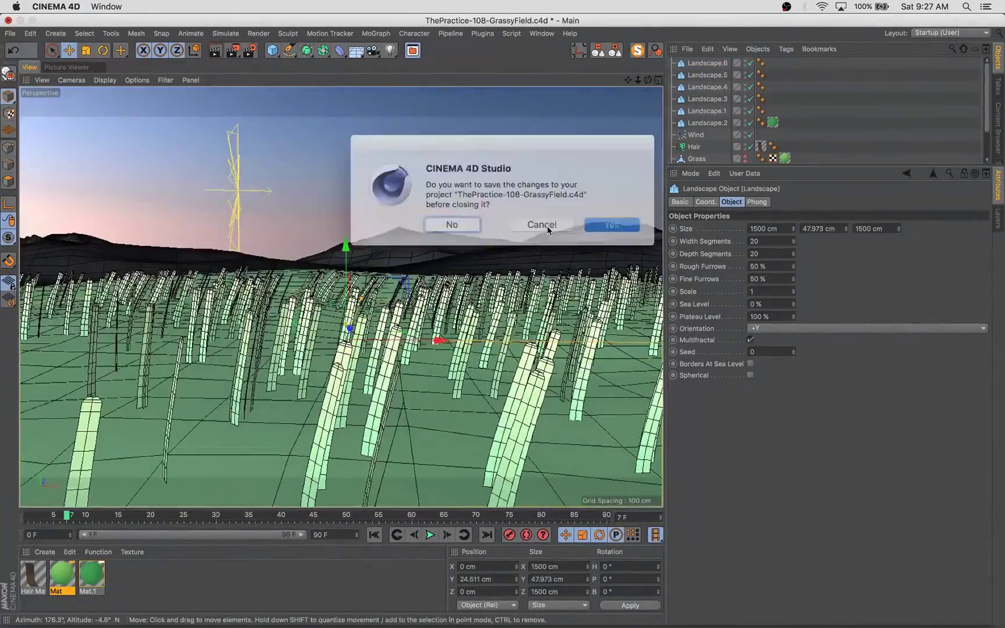
{"action": "left_click", "coordinate": [541, 224]}
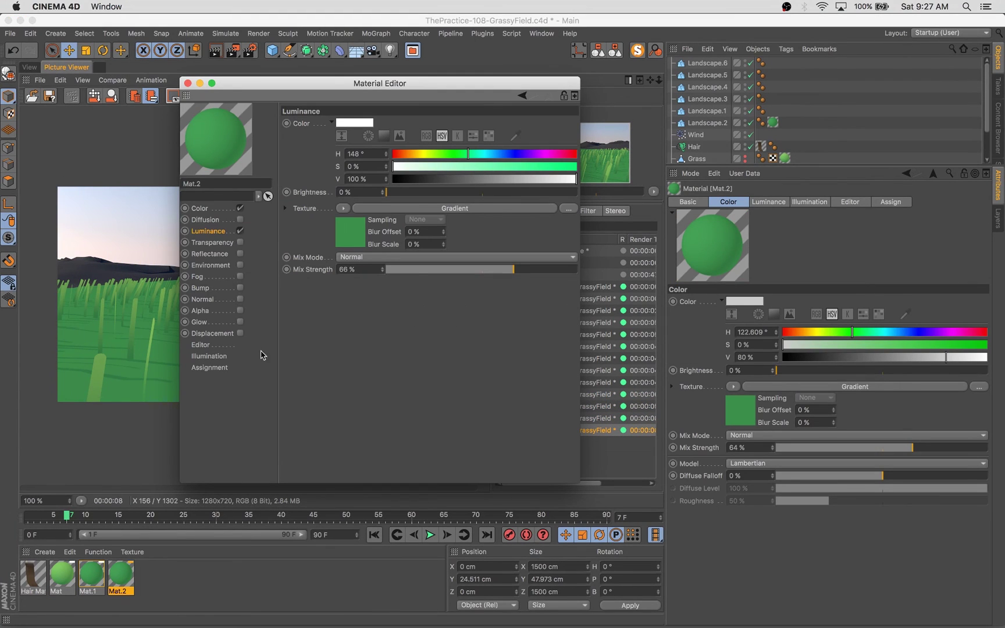
Set Mat.2's luminance texture mix to 0%, sample the gradient's green as luminance colour, and shift its hue and value slightly toward blue-green.
{"action": "left_click_drag", "start_coordinate": [513, 269], "coordinate": [383, 269]}
{"action": "left_click", "coordinate": [515, 136]}
{"action": "left_click", "coordinate": [350, 230]}
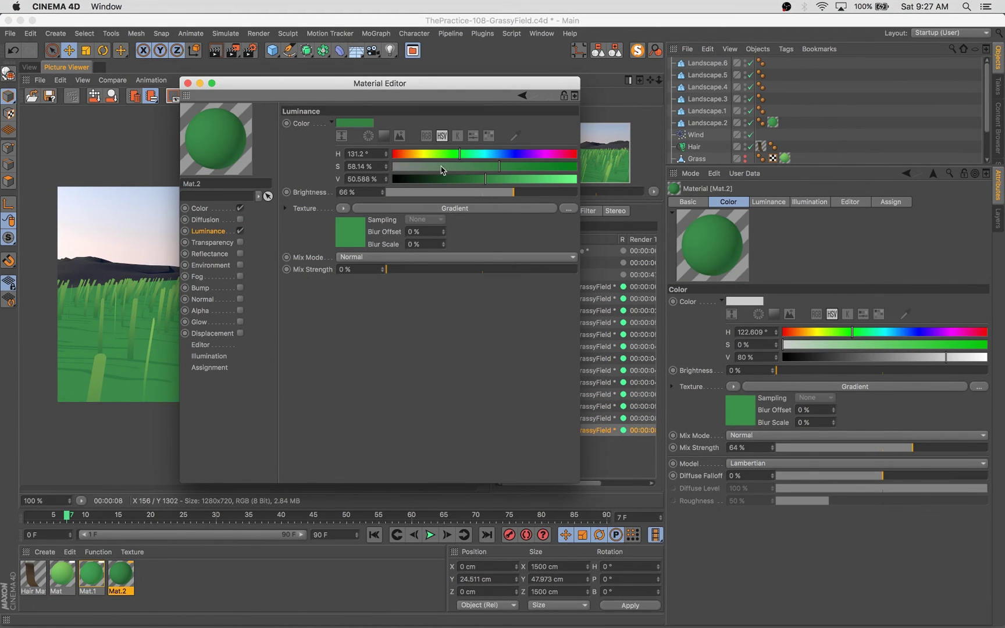
{"action": "left_click_drag", "start_coordinate": [494, 179], "coordinate": [507, 179]}
{"action": "left_click_drag", "start_coordinate": [459, 156], "coordinate": [466, 155]}
{"action": "left_click_drag", "start_coordinate": [209, 207], "coordinate": [210, 208]}
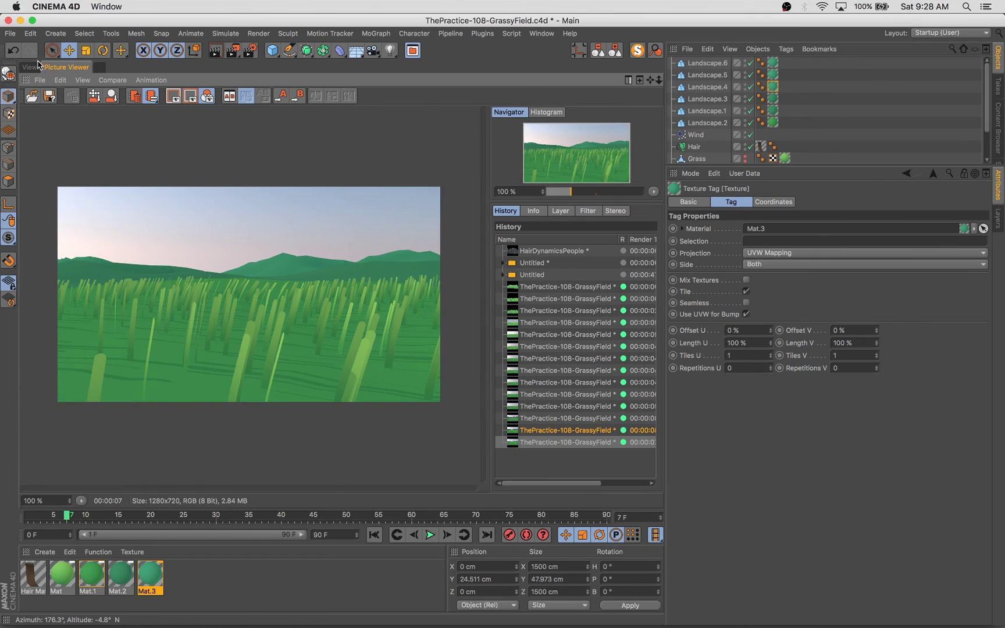
Tint the dark end of the Ambient Occlusion colour gradient light green and save the project.
{"action": "left_click", "coordinate": [30, 67]}
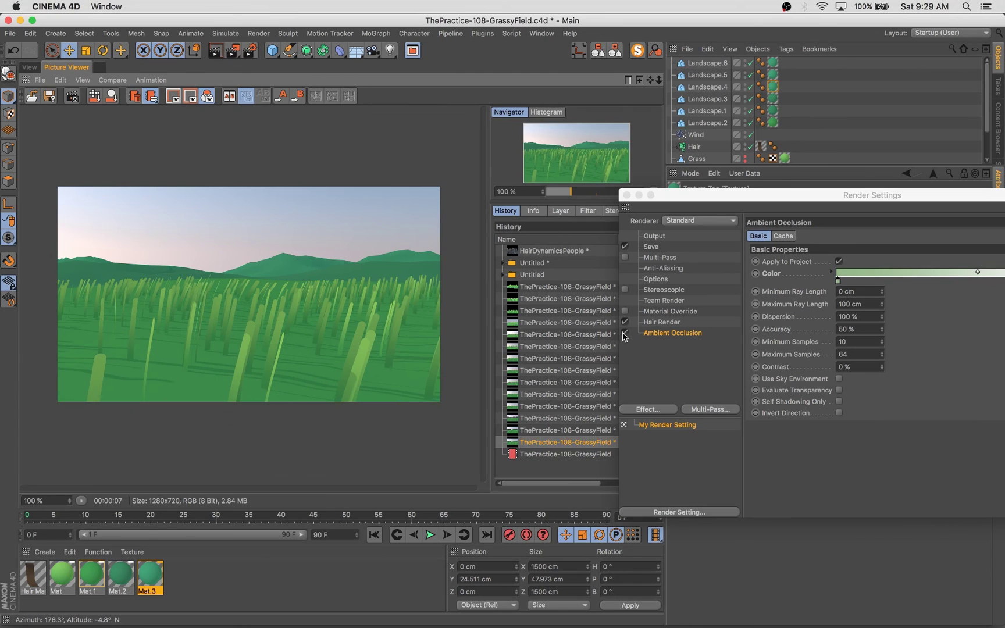
{"action": "double_click", "coordinate": [838, 282]}
{"action": "left_click_drag", "start_coordinate": [690, 196], "coordinate": [461, 382]}
{"action": "left_click_drag", "start_coordinate": [894, 165], "coordinate": [894, 265]}
{"action": "key", "text": "super+s"}
Review the Hair object's settings, then duplicate the field Landscape and rename the original Dynamic.
{"action": "left_click", "coordinate": [693, 147]}
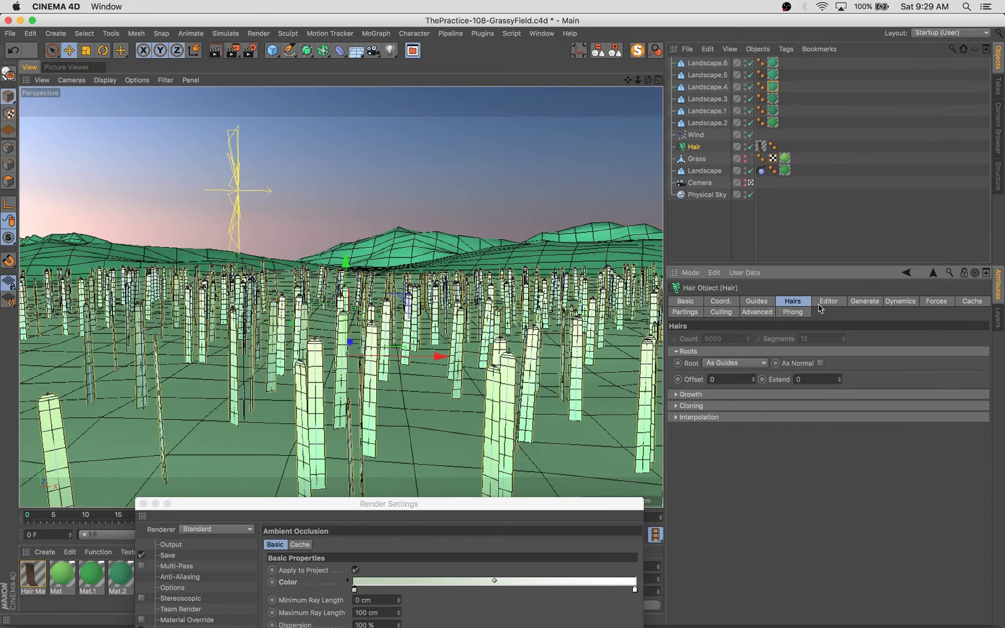
{"action": "left_click", "coordinate": [826, 303]}
{"action": "left_click", "coordinate": [676, 397]}
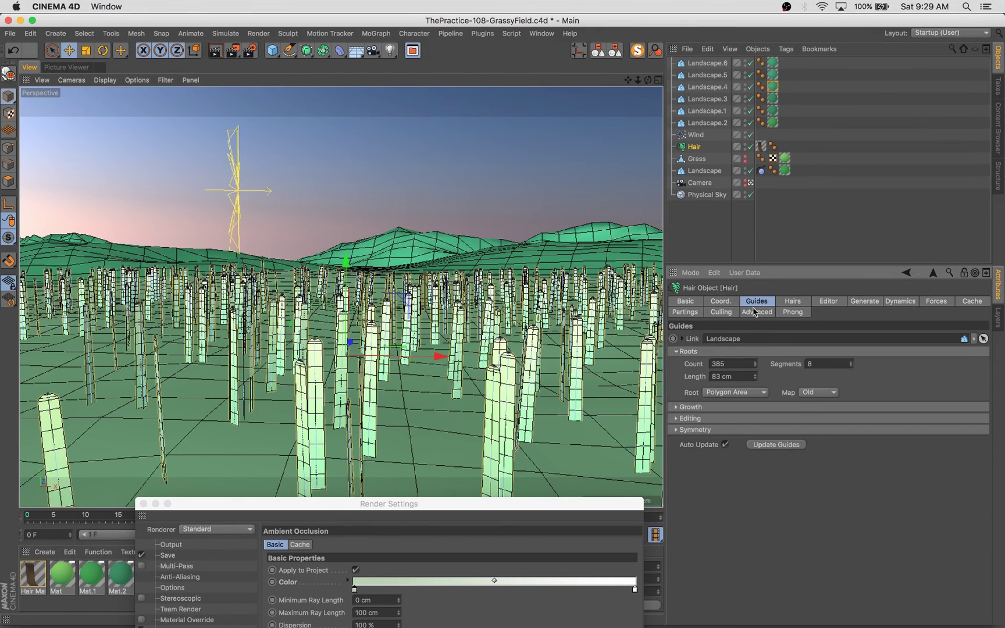
{"action": "left_click", "coordinate": [704, 171]}
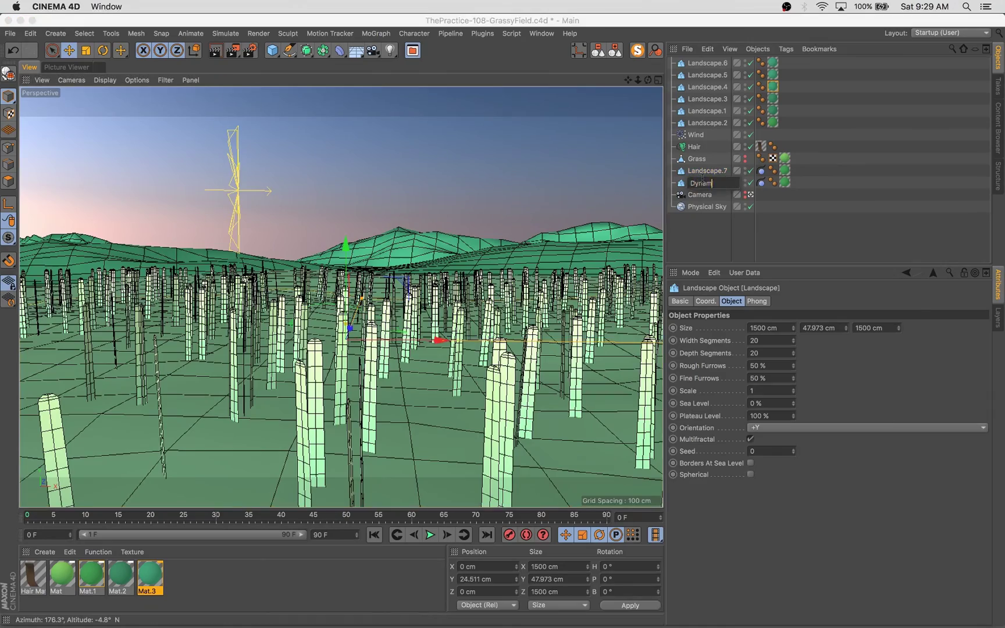
Play the simulation to frame 22, render the frame and return to the viewport.
{"action": "left_click", "coordinate": [430, 535]}
{"action": "key", "text": "shift+r"}
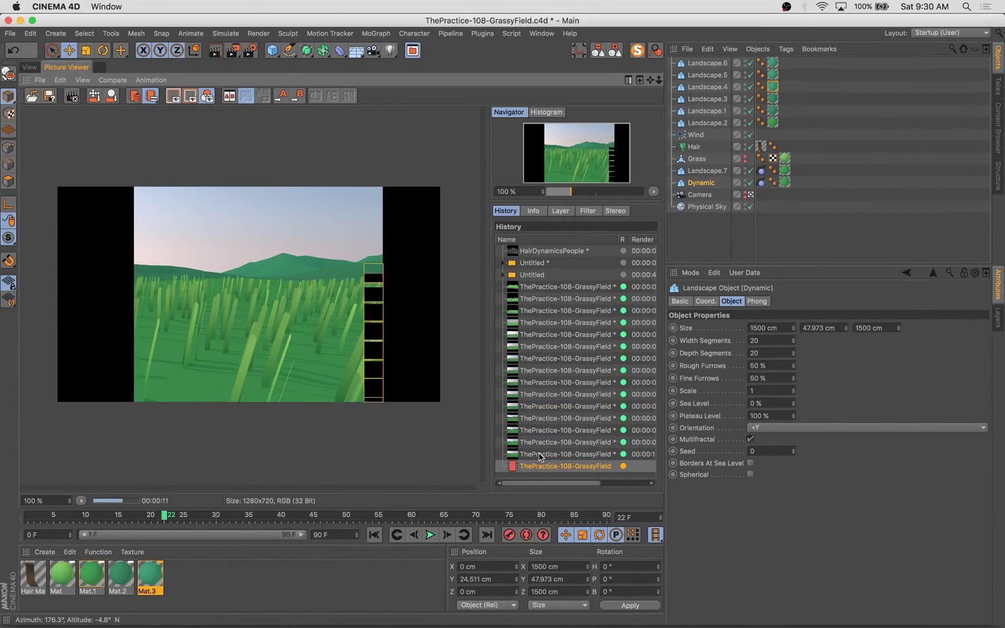
{"action": "left_click", "coordinate": [36, 66]}
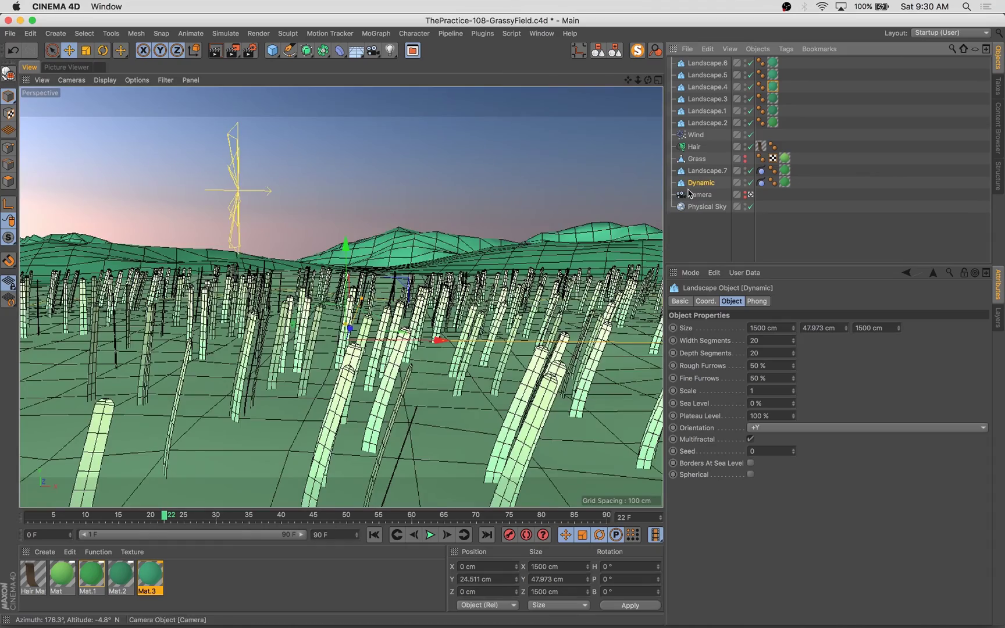
Resize the Dynamic landscape, move it together with its duplicate to about Z 383 cm, and render the frame.
{"action": "left_click_drag", "start_coordinate": [793, 328], "coordinate": [793, 305]}
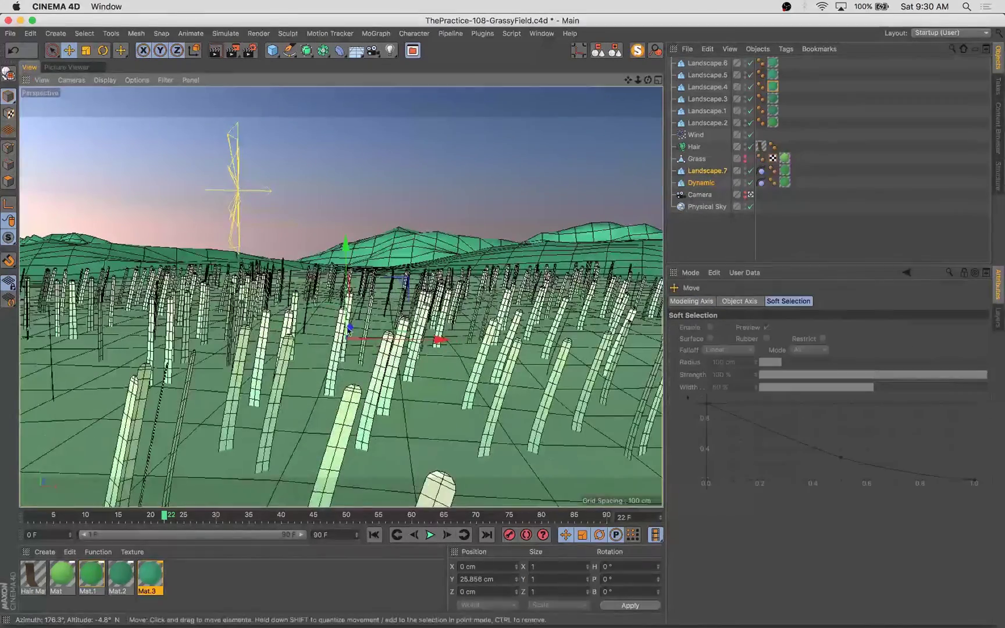
{"action": "left_click_drag", "start_coordinate": [349, 329], "coordinate": [367, 274]}
{"action": "key", "text": "super+z"}
{"action": "middle_click", "coordinate": [396, 261]}
{"action": "left_click_drag", "start_coordinate": [511, 225], "coordinate": [513, 213]}
{"action": "key", "text": "shift+r"}
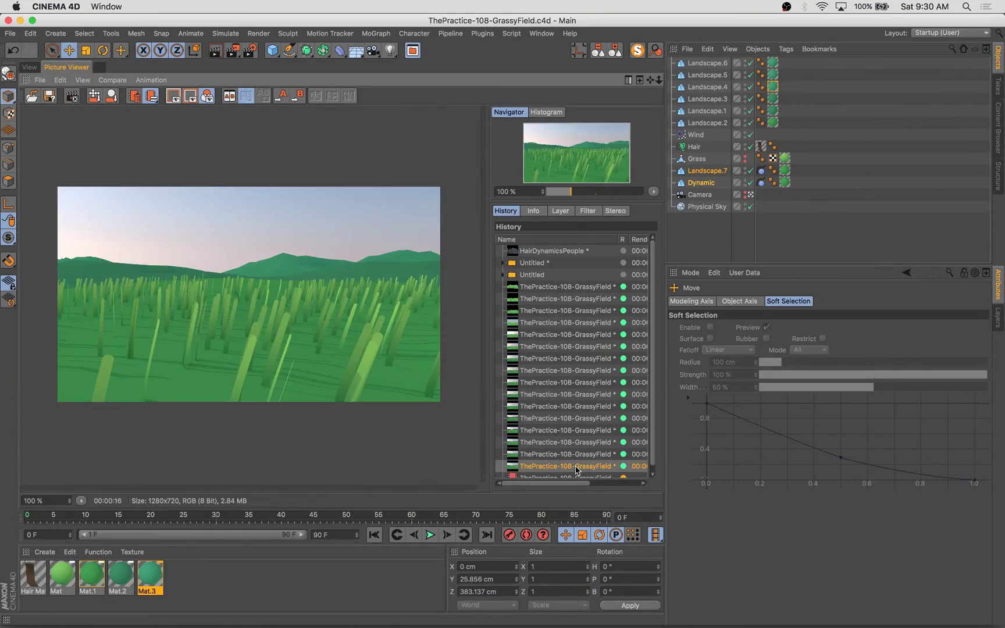
Set the Hair object's guide count to 500, play the simulation to frame 38 and render the frame.
{"action": "left_click", "coordinate": [29, 67]}
{"action": "left_click", "coordinate": [694, 146]}
{"action": "double_click", "coordinate": [718, 364]}
{"action": "type", "text": "500"}
{"action": "key", "text": "Return"}
{"action": "left_click", "coordinate": [431, 534]}
{"action": "key", "text": "shift+r"}
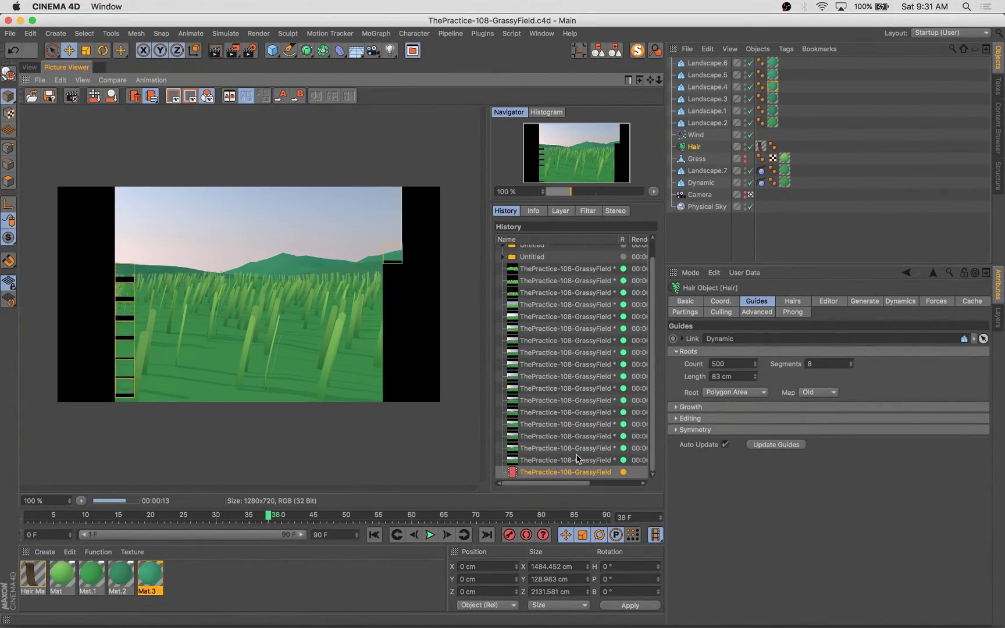
Try adding a raised duplicate of the field Landscape with 40 width and depth segments.
{"action": "left_click", "coordinate": [29, 67]}
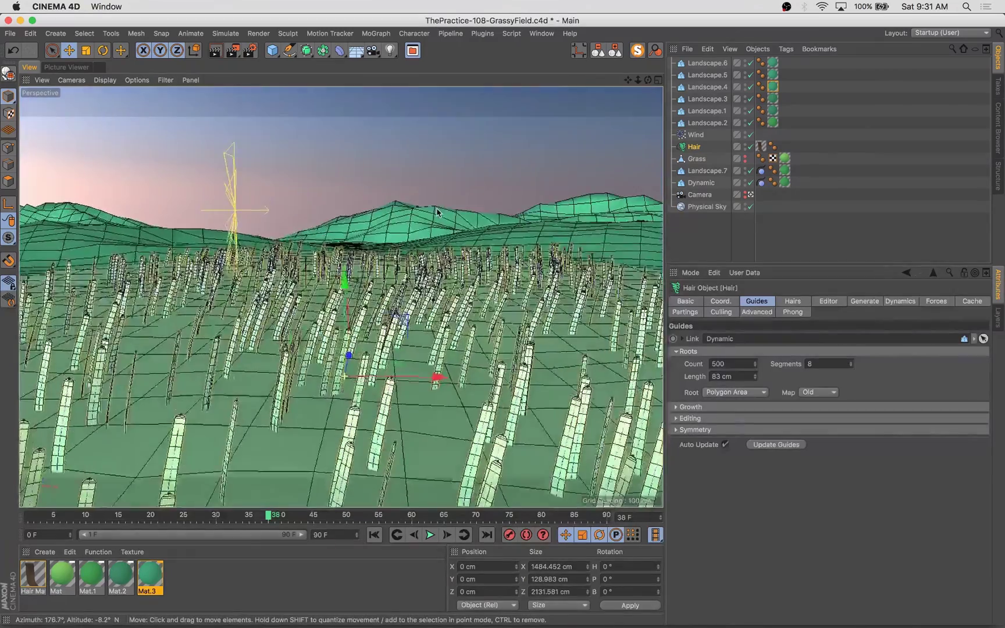
{"action": "left_click", "coordinate": [385, 134]}
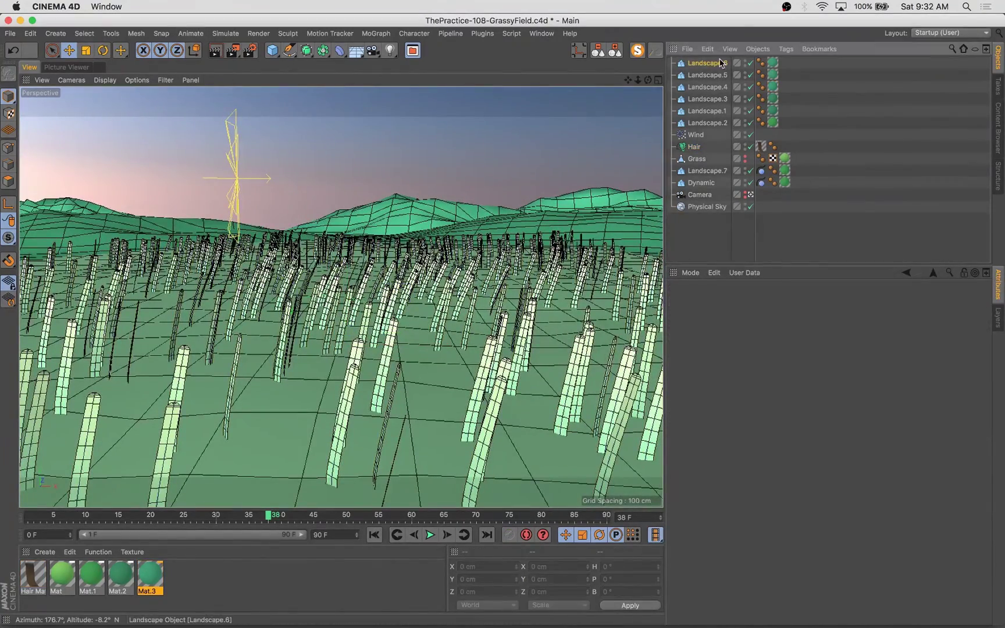
{"action": "left_click", "coordinate": [716, 63]}
{"action": "left_click", "coordinate": [700, 170]}
{"action": "left_click_drag", "start_coordinate": [357, 208], "coordinate": [358, 203], "text": "ctrl"}
{"action": "left_click", "coordinate": [793, 449]}
{"action": "left_click_drag", "start_coordinate": [356, 280], "coordinate": [355, 274]}
{"action": "double_click", "coordinate": [766, 341]}
{"action": "type", "text": "40"}
{"action": "key", "text": "Tab"}
{"action": "type", "text": "40"}
{"action": "key", "text": "Tab"}
{"action": "left_click_drag", "start_coordinate": [793, 366], "coordinate": [793, 348]}
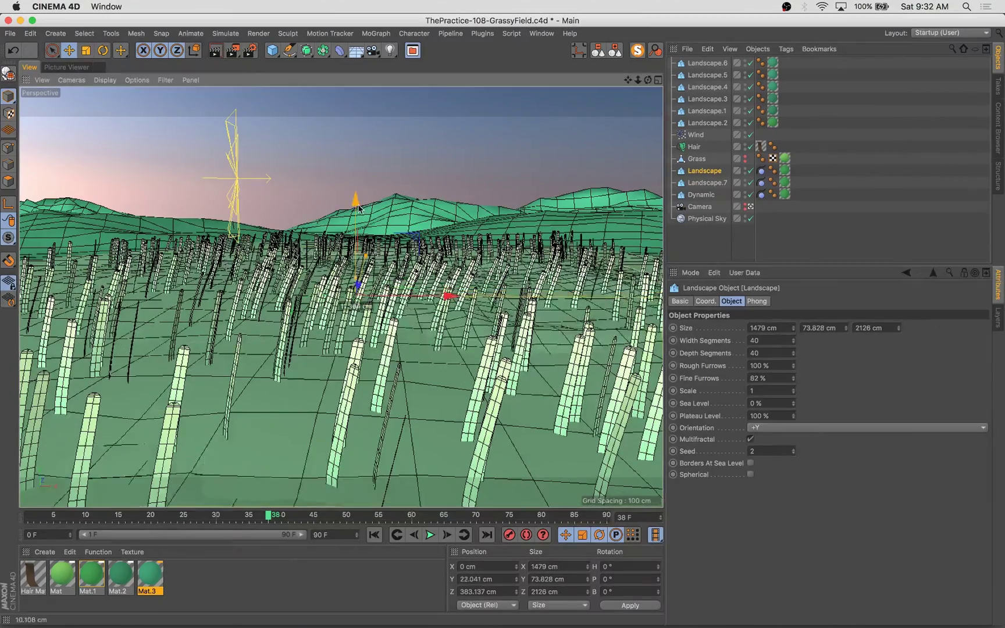
{"action": "left_click", "coordinate": [92, 577]}
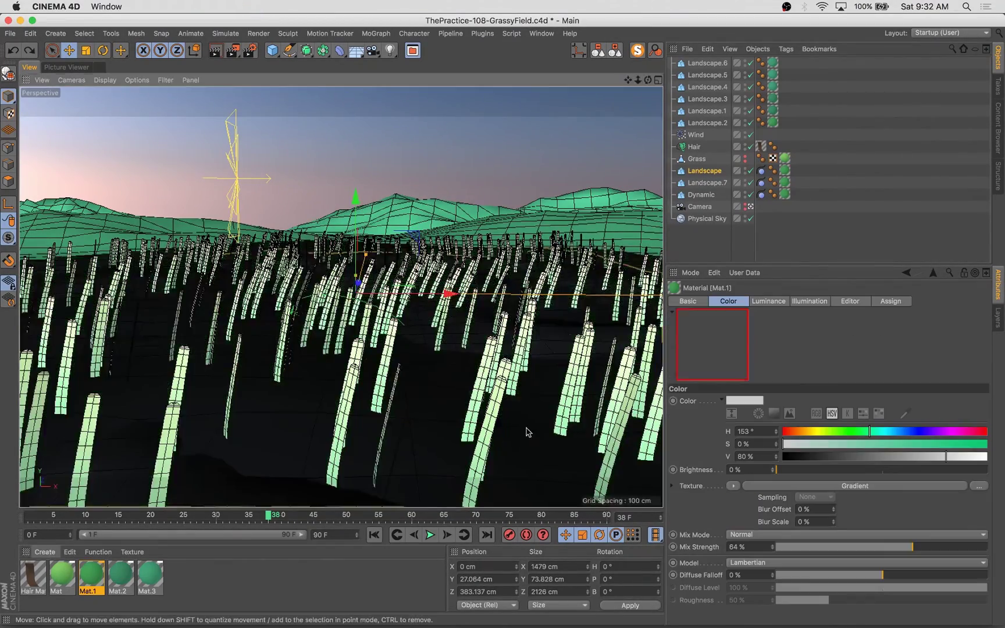
{"action": "key", "text": "Delete"}
Raise the Fine Furrows of the Dynamic landscape and its duplicate together.
{"action": "left_click", "coordinate": [211, 298]}
{"action": "left_click", "coordinate": [701, 183], "text": "shift"}
{"action": "left_click_drag", "start_coordinate": [793, 379], "coordinate": [793, 349]}
Add a Capsule sunk into the foreground ground at about X -149 cm and apply the Mat.2 material to it.
{"action": "left_click_drag", "start_coordinate": [272, 51], "coordinate": [368, 109]}
{"action": "left_click_drag", "start_coordinate": [414, 333], "coordinate": [222, 414]}
{"action": "left_click_drag", "start_coordinate": [155, 346], "coordinate": [155, 401]}
{"action": "left_click", "coordinate": [93, 576]}
{"action": "left_click_drag", "start_coordinate": [122, 579], "coordinate": [140, 410]}
{"action": "left_click_drag", "start_coordinate": [185, 458], "coordinate": [197, 447]}
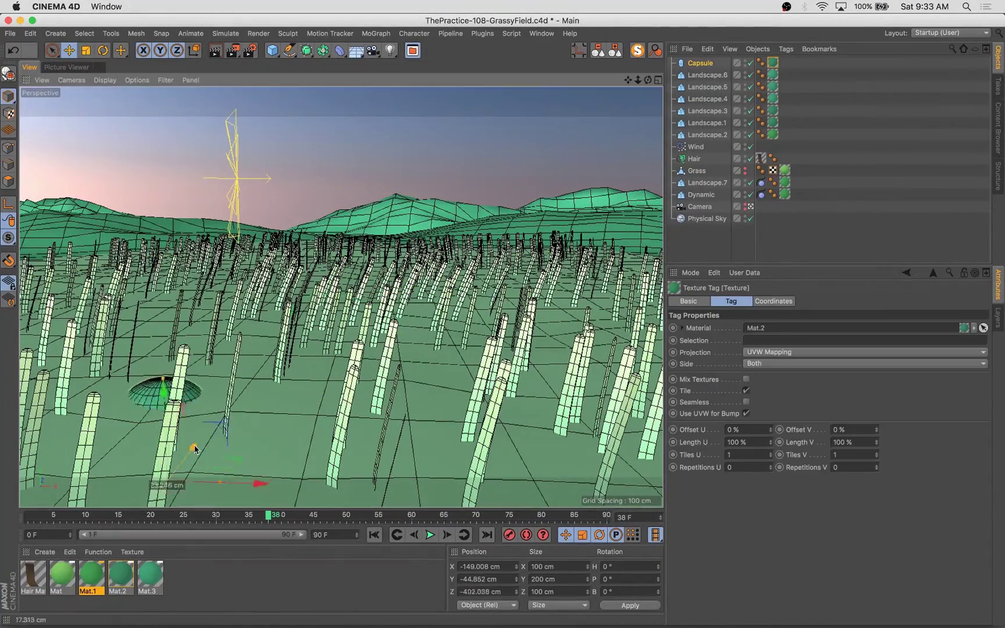
Duplicate the capsule as two smaller mounds about 41 cm wide elsewhere in the foreground, and render the frame.
{"action": "left_click_drag", "start_coordinate": [324, 398], "coordinate": [332, 391], "text": "ctrl"}
{"action": "key", "text": "t"}
{"action": "left_click_drag", "start_coordinate": [331, 392], "coordinate": [266, 322]}
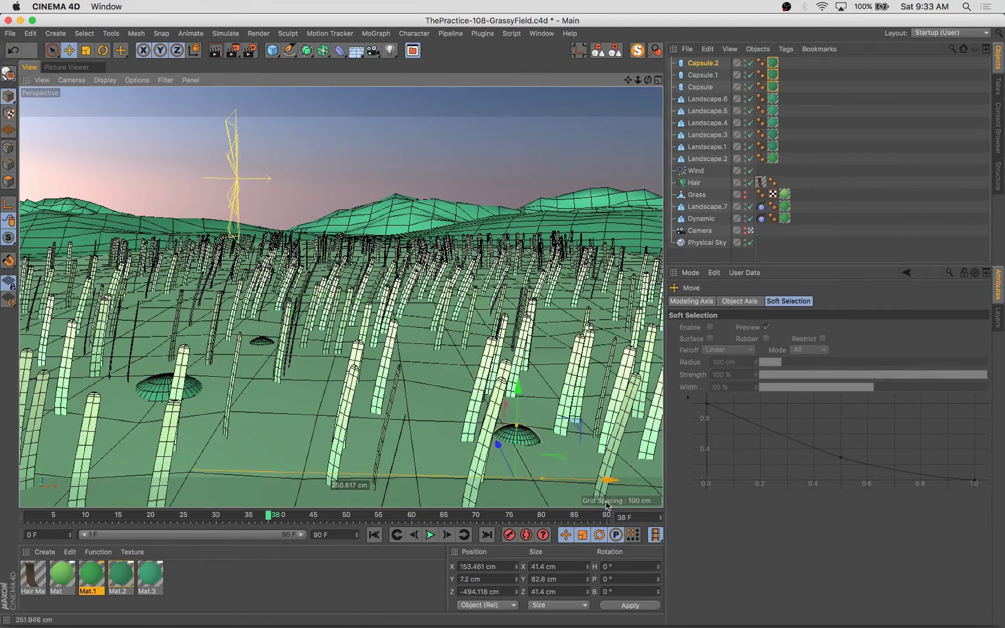
{"action": "left_click_drag", "start_coordinate": [615, 458], "coordinate": [627, 459]}
{"action": "key", "text": "shift+r"}
Add Global Illumination to the render settings with Quasi-Monte Carlo (QMC) as secondary method and Low samples.
{"action": "key", "text": "super+b"}
{"action": "left_click", "coordinate": [165, 516]}
{"action": "left_click", "coordinate": [224, 346]}
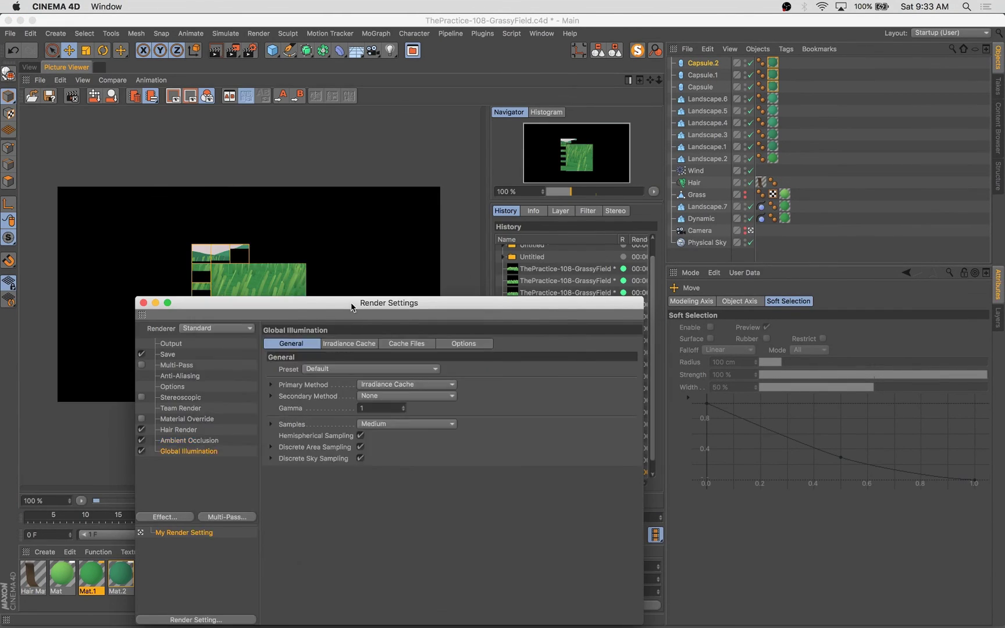
{"action": "left_click_drag", "start_coordinate": [350, 305], "coordinate": [653, 207]}
{"action": "left_click", "coordinate": [790, 6]}
{"action": "left_click", "coordinate": [789, 7]}
{"action": "left_click", "coordinate": [714, 298]}
{"action": "left_click", "coordinate": [700, 320]}
{"action": "left_click", "coordinate": [698, 338]}
{"action": "left_click", "coordinate": [685, 351]}
{"action": "left_click", "coordinate": [656, 246]}
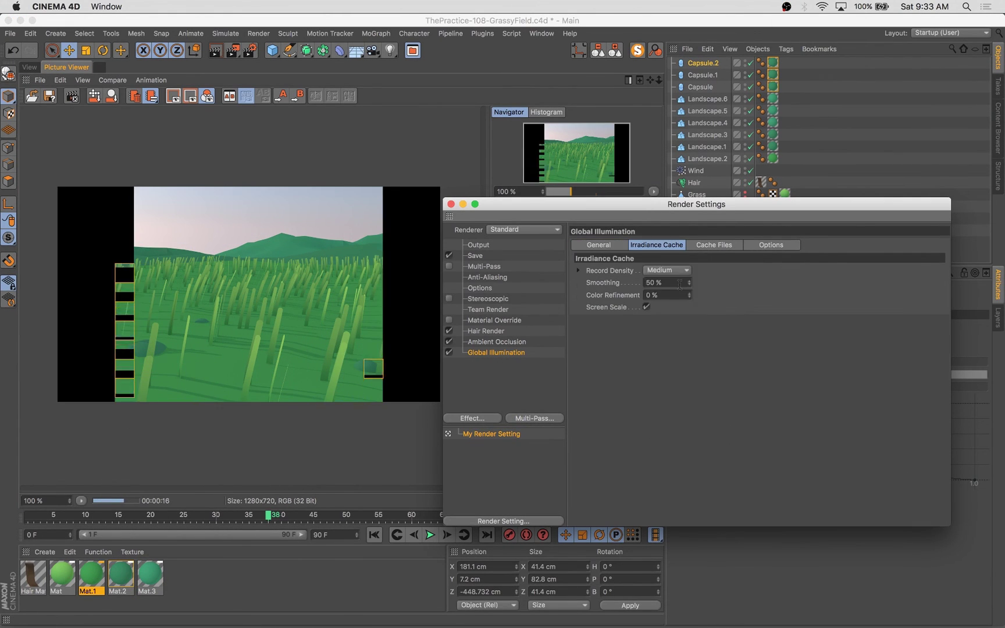
{"action": "left_click", "coordinate": [605, 248]}
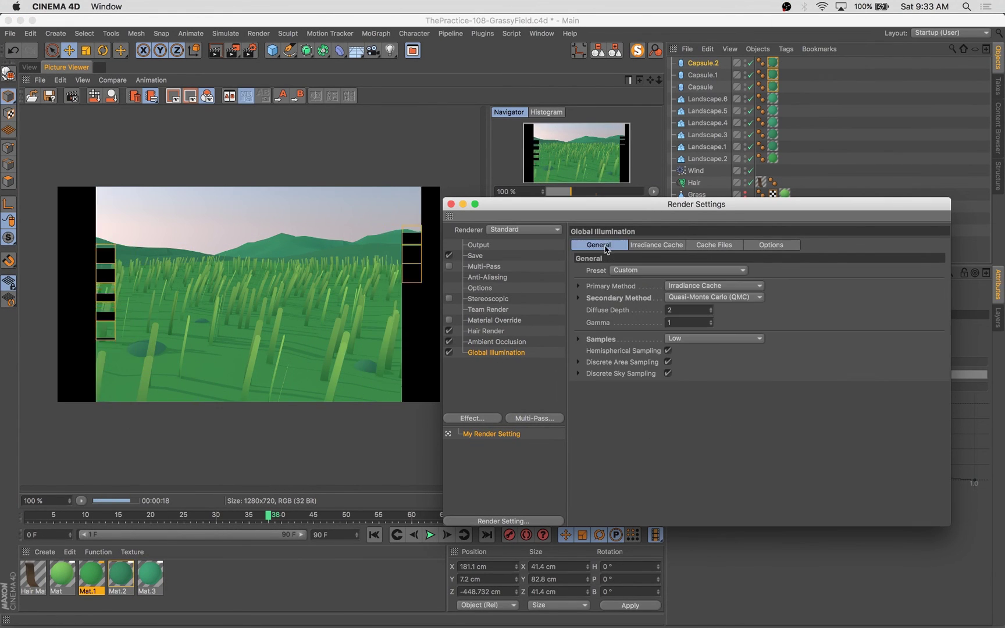
Render the frame with Global Illumination and compare it with the previous render.
{"action": "left_click", "coordinate": [440, 300]}
{"action": "key", "text": "shift+r"}
{"action": "left_click_drag", "start_coordinate": [524, 204], "coordinate": [742, 144]}
{"action": "left_click_drag", "start_coordinate": [571, 484], "coordinate": [620, 484]}
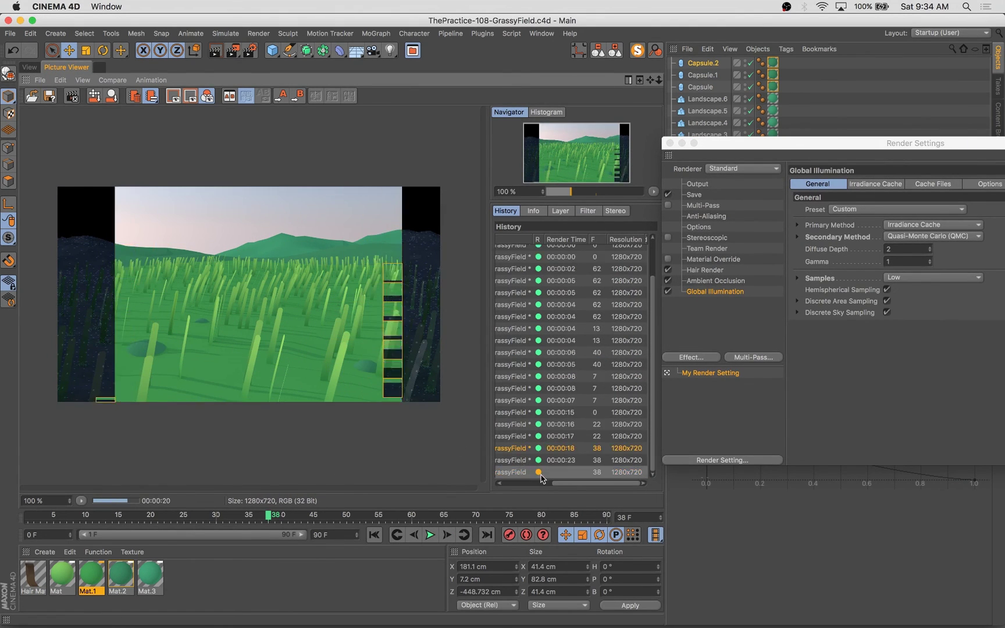
{"action": "left_click", "coordinate": [523, 461]}
{"action": "left_click", "coordinate": [522, 471]}
Set the Global Illumination gamma to 1.6, render the frame again and compare the renders.
{"action": "double_click", "coordinate": [895, 262]}
{"action": "type", "text": "1.6"}
{"action": "left_click", "coordinate": [534, 471]}
{"action": "key", "text": "shift+r"}
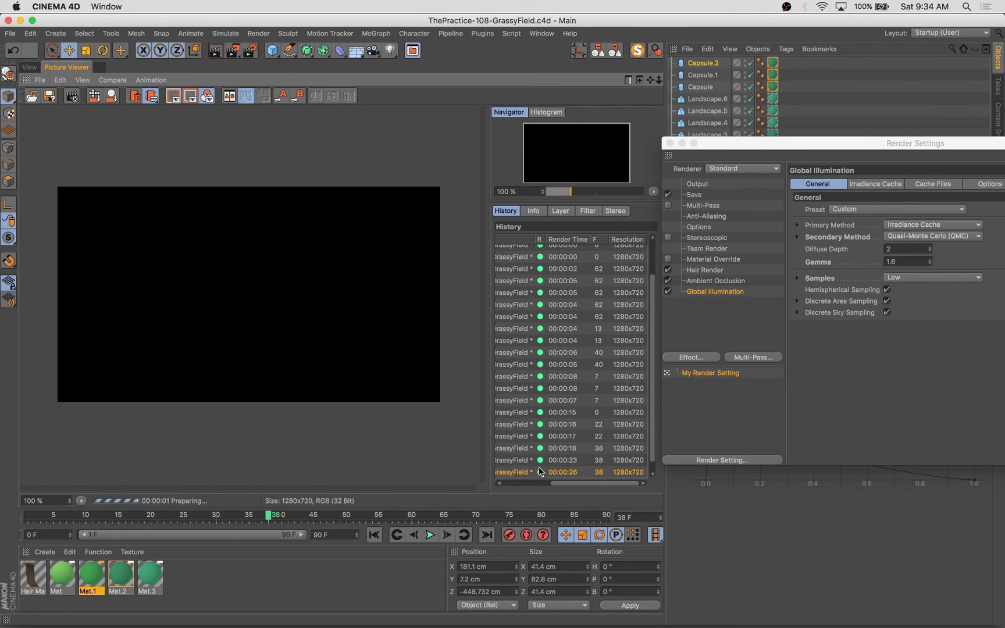
{"action": "left_click", "coordinate": [534, 471]}
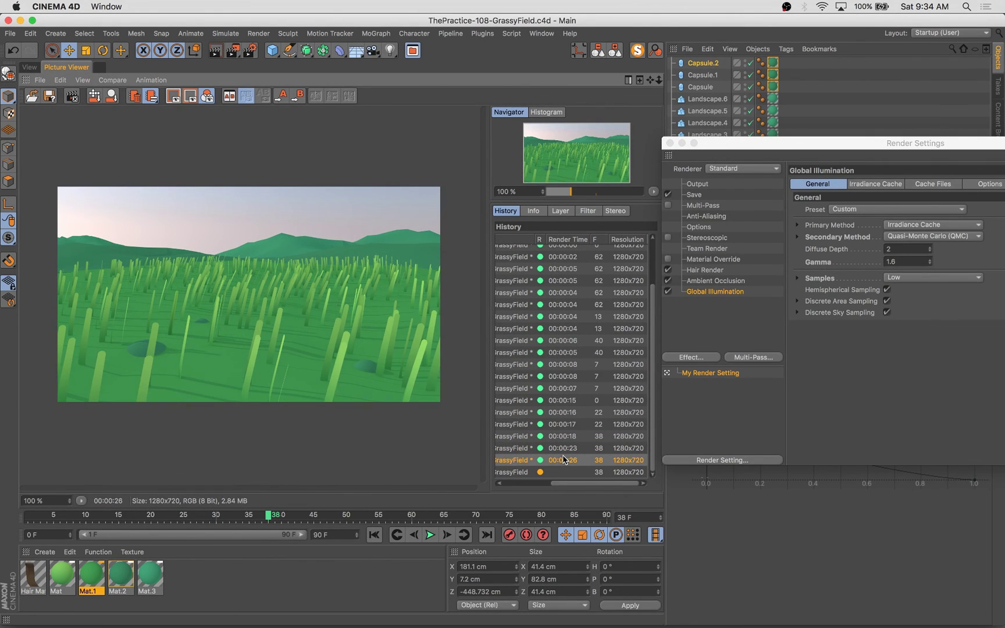
{"action": "left_click", "coordinate": [548, 472]}
{"action": "left_click", "coordinate": [669, 143]}
Adjust the Physical Sky's sun settings and compare the resulting render with the earlier one.
{"action": "left_click", "coordinate": [706, 242]}
{"action": "left_click", "coordinate": [884, 301]}
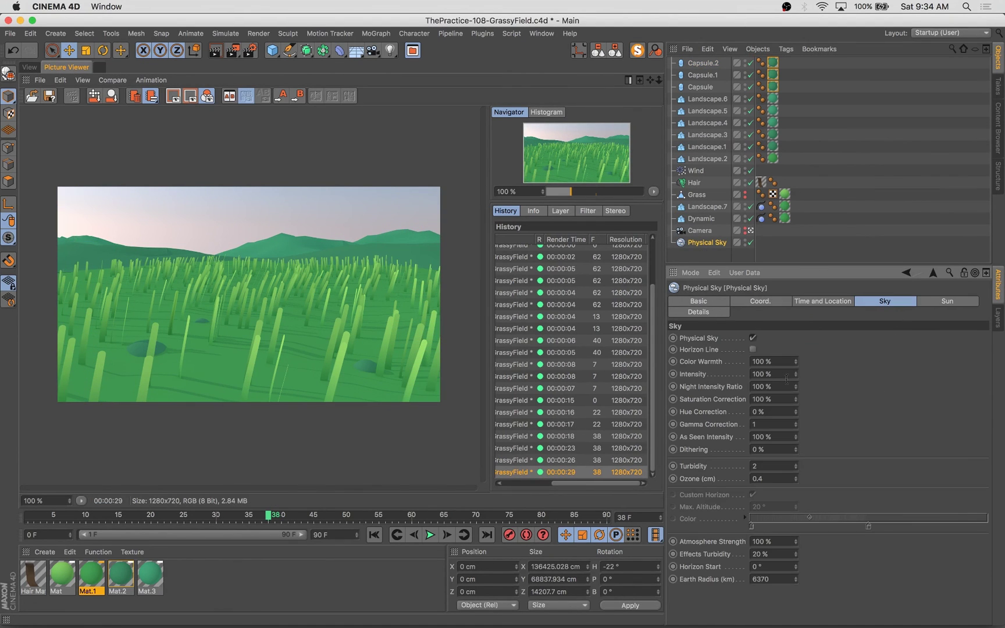
{"action": "key", "text": "shift+r"}
{"action": "left_click", "coordinate": [946, 301]}
{"action": "left_click", "coordinate": [760, 337]}
{"action": "left_click", "coordinate": [788, 350]}
{"action": "left_click", "coordinate": [736, 337]}
{"action": "left_click", "coordinate": [781, 382]}
{"action": "scroll", "coordinate": [561, 465], "scroll_direction": "left", "scroll_amount": 5}
{"action": "scroll", "coordinate": [561, 465], "scroll_direction": "down", "scroll_amount": 1}
{"action": "left_click", "coordinate": [550, 461]}
{"action": "left_click", "coordinate": [550, 471]}
Duplicate a foreground capsule twice as smaller mounds in the middle distance on the field's right side.
{"action": "left_click", "coordinate": [29, 67]}
{"action": "left_click", "coordinate": [546, 418]}
{"action": "left_click_drag", "start_coordinate": [570, 436], "coordinate": [561, 355], "text": "ctrl"}
{"action": "key", "text": "t"}
{"action": "key", "text": "e"}
{"action": "left_click", "coordinate": [574, 317]}
{"action": "left_click_drag", "start_coordinate": [580, 263], "coordinate": [581, 265]}
Add two more capsule mounds about 31 cm wide on the field's far left side and render the frame.
{"action": "left_click_drag", "start_coordinate": [164, 324], "coordinate": [150, 333], "text": "ctrl"}
{"action": "mouse_move", "coordinate": [209, 343]}
{"action": "left_mouse_down"}
{"action": "mouse_move", "coordinate": [233, 343]}
{"action": "mouse_move", "coordinate": [203, 326]}
{"action": "left_mouse_up"}
{"action": "key", "text": "t"}
{"action": "key", "text": "e"}
{"action": "left_click_drag", "start_coordinate": [199, 288], "coordinate": [196, 284]}
{"action": "key", "text": "shift+r"}
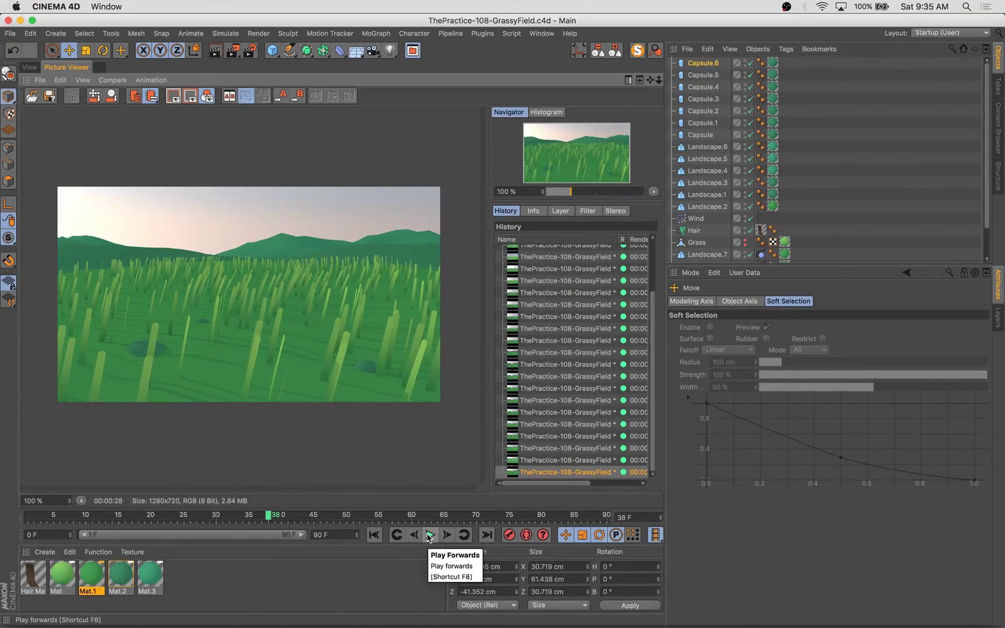
Play the grass simulation from the first frame and rewind it to frame 0.
{"action": "left_click", "coordinate": [30, 67]}
{"action": "left_click", "coordinate": [374, 534]}
{"action": "left_click", "coordinate": [430, 535]}
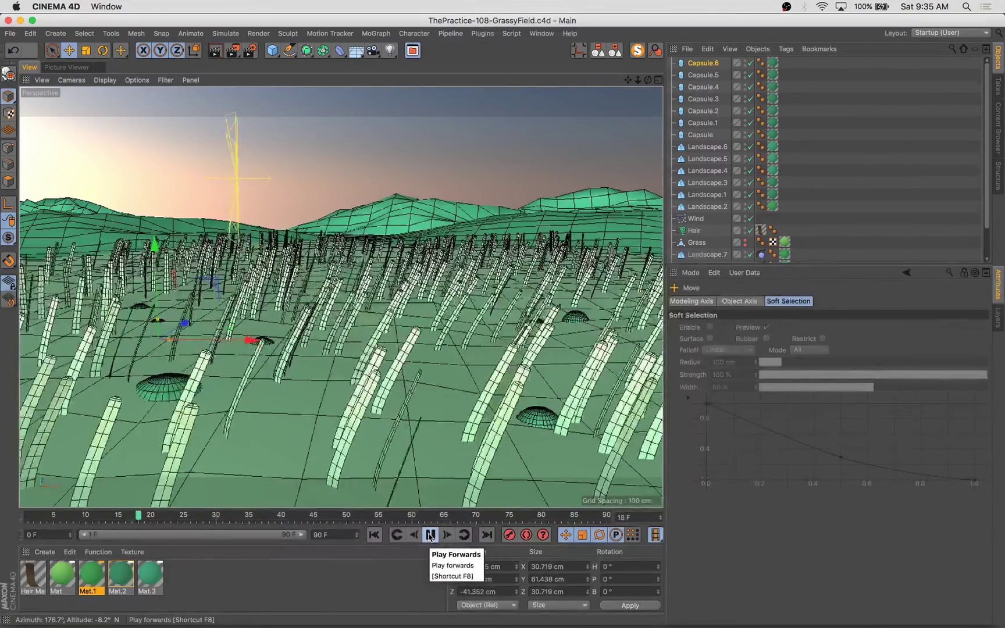
{"action": "left_click", "coordinate": [430, 535]}
{"action": "left_click", "coordinate": [374, 535]}
Add a narrow Cone about 41 cm wide, banked 90°, beside the field at about X 739, Y 180 cm.
{"action": "left_click_drag", "start_coordinate": [272, 51], "coordinate": [372, 67]}
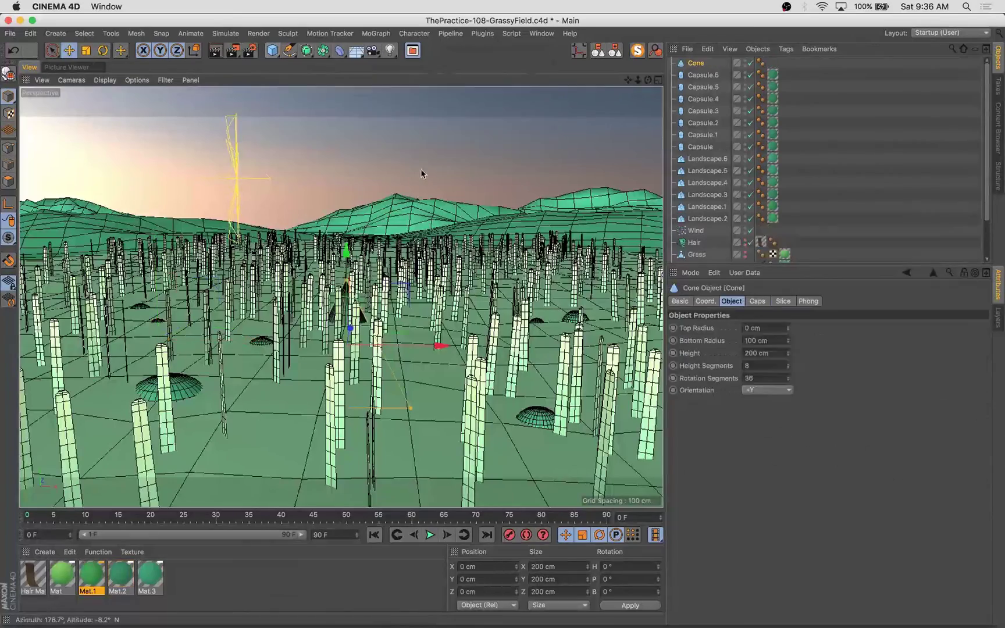
{"action": "key", "text": "r"}
{"action": "left_click_drag", "start_coordinate": [378, 300], "coordinate": [427, 415]}
{"action": "key", "text": "super+z"}
{"action": "key", "text": "e"}
{"action": "left_click_drag", "start_coordinate": [287, 402], "coordinate": [286, 356]}
{"action": "left_click_drag", "start_coordinate": [381, 375], "coordinate": [21, 272]}
{"action": "middle_click", "coordinate": [412, 342]}
{"action": "left_click_drag", "start_coordinate": [528, 257], "coordinate": [588, 271]}
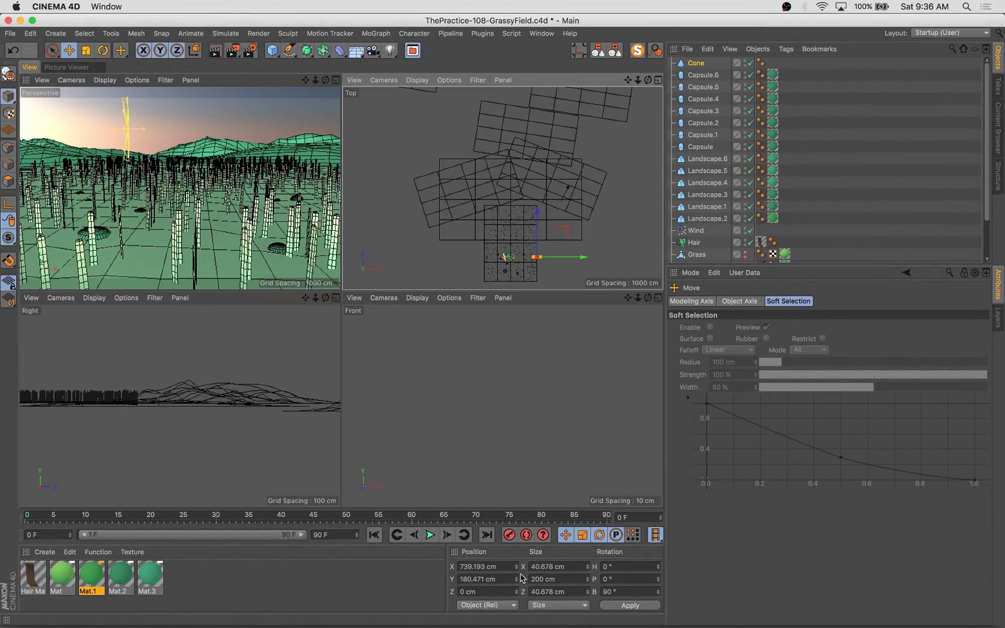
Keyframe the cone's pass across the field between about X 739 and -843 cm with Linear interpolation, and save the project.
{"action": "middle_click", "coordinate": [279, 232]}
{"action": "left_click", "coordinate": [695, 62]}
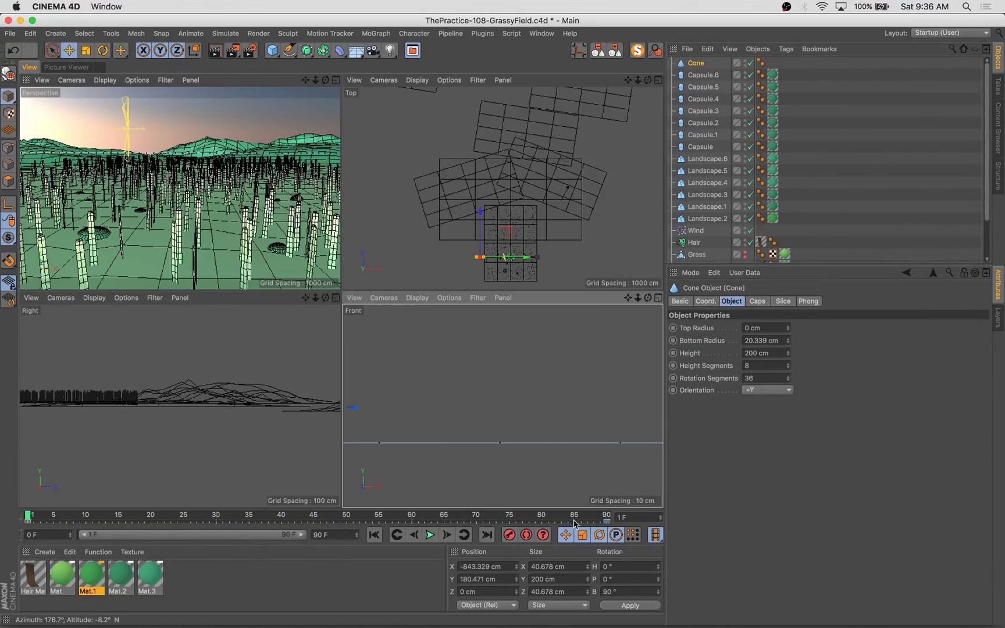
{"action": "left_click", "coordinate": [509, 536]}
{"action": "left_click_drag", "start_coordinate": [609, 522], "coordinate": [27, 521]}
{"action": "left_click", "coordinate": [837, 316]}
{"action": "left_click", "coordinate": [779, 342]}
{"action": "middle_click", "coordinate": [262, 221]}
{"action": "key", "text": "super+s"}
{"action": "left_click", "coordinate": [430, 534]}
{"action": "left_click", "coordinate": [430, 533]}
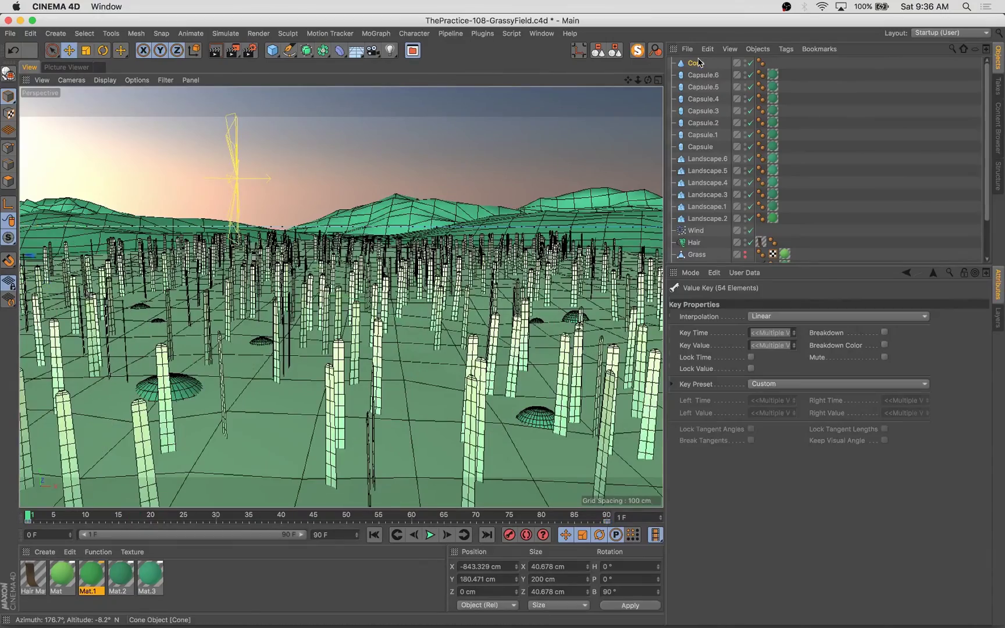
Add a Hair Collider tag to the cone, move its end keyframe to frame 57 and play the simulation.
{"action": "left_click", "coordinate": [695, 63]}
{"action": "left_click", "coordinate": [785, 48]}
{"action": "left_click", "coordinate": [792, 14]}
{"action": "left_click", "coordinate": [785, 49]}
{"action": "mouse_move", "coordinate": [808, 105]}
{"action": "left_click", "coordinate": [919, 116]}
{"action": "left_click_drag", "start_coordinate": [606, 521], "coordinate": [394, 539]}
{"action": "left_click", "coordinate": [430, 534]}
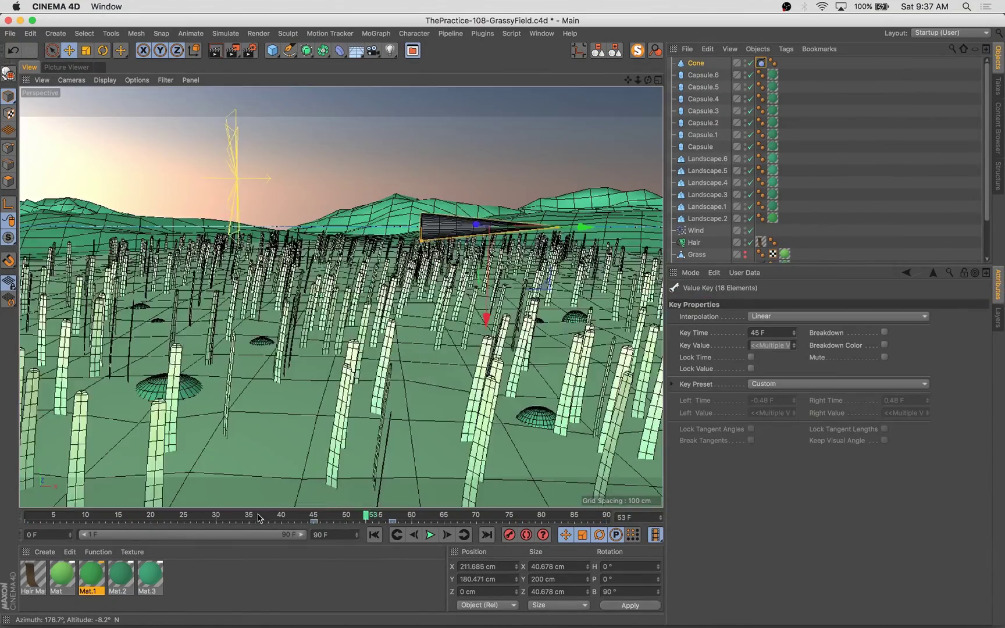
Enlarge the cone to a 53.339 cm bottom radius and 246 cm height, and play the simulation.
{"action": "left_click", "coordinate": [374, 534]}
{"action": "left_click", "coordinate": [695, 63]}
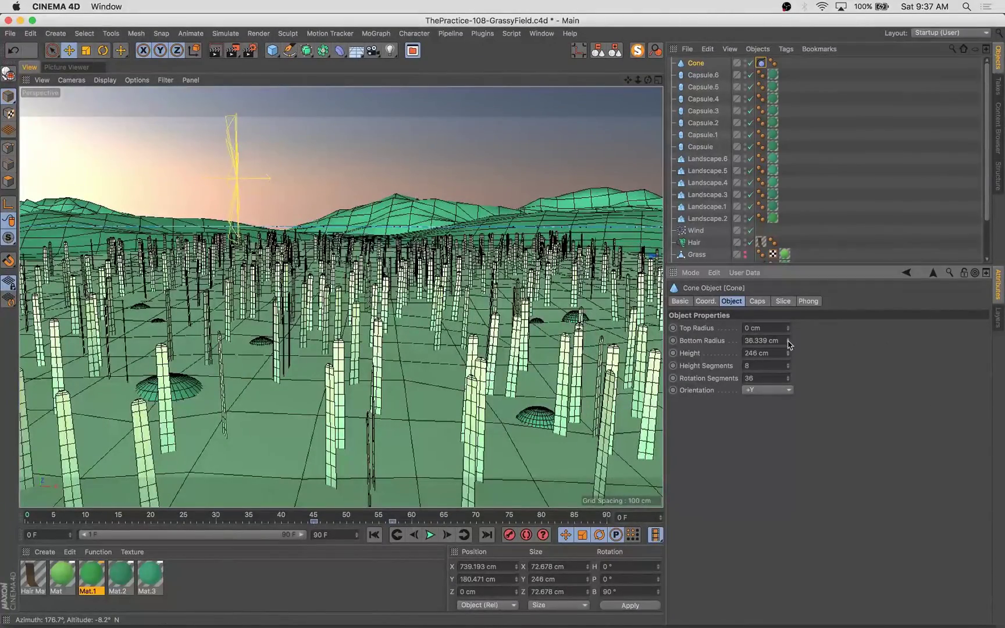
{"action": "left_click", "coordinate": [430, 535]}
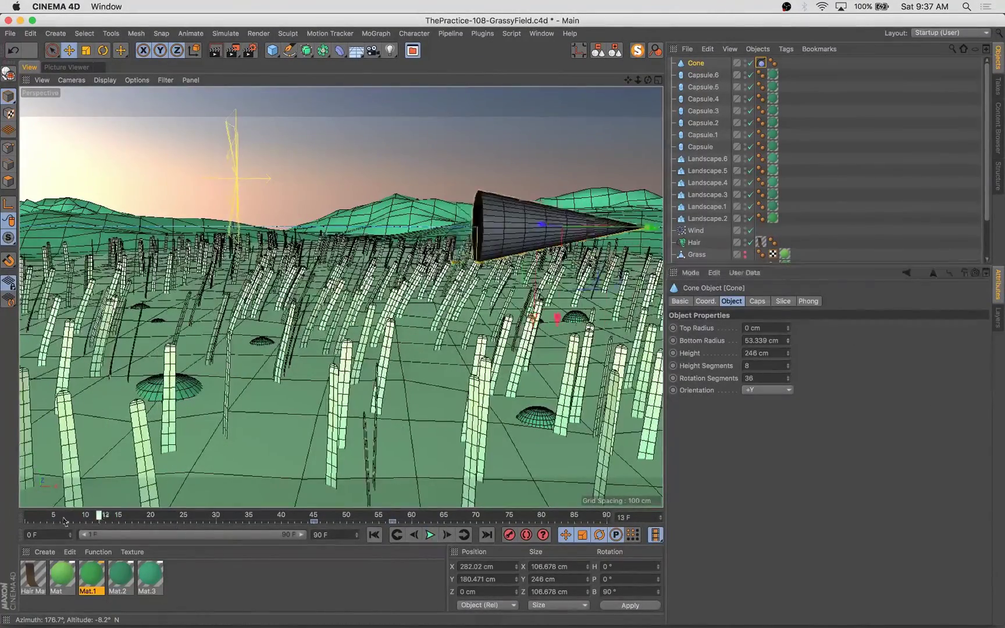
{"action": "mouse_move", "coordinate": [2, 514]}
{"action": "left_mouse_down"}
{"action": "mouse_move", "coordinate": [251, 516]}
{"action": "mouse_move", "coordinate": [23, 524]}
{"action": "mouse_move", "coordinate": [349, 523]}
{"action": "mouse_move", "coordinate": [1, 514]}
{"action": "left_mouse_up"}
{"action": "left_click", "coordinate": [430, 534]}
{"action": "left_click", "coordinate": [430, 534]}
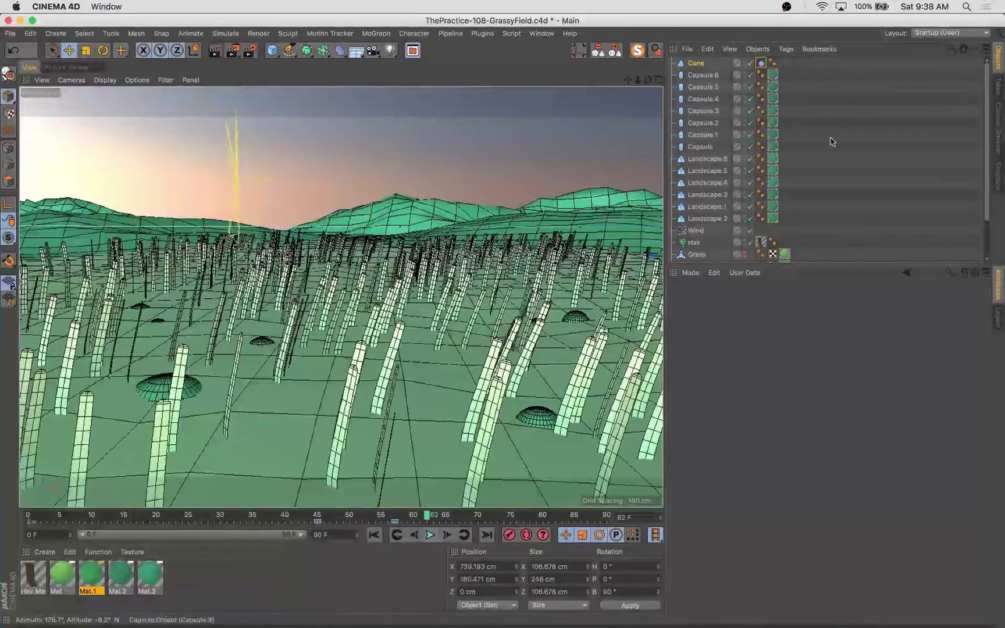
{"action": "left_click", "coordinate": [285, 516]}
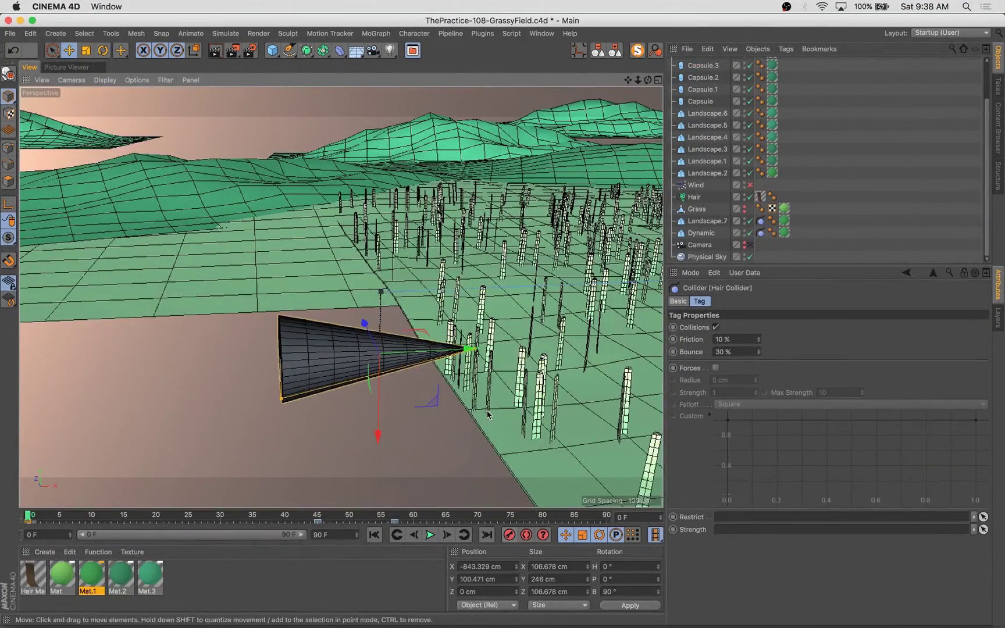
Lower the cone's keyed path to about Y 100 cm and move its end keyframe to frame 60.
{"action": "mouse_move", "coordinate": [382, 407]}
{"action": "left_mouse_down"}
{"action": "mouse_move", "coordinate": [382, 344]}
{"action": "mouse_move", "coordinate": [383, 399]}
{"action": "left_mouse_up"}
{"action": "left_click", "coordinate": [396, 516]}
{"action": "key", "text": "s"}
{"action": "left_click_drag", "start_coordinate": [342, 329], "coordinate": [341, 470]}
{"action": "left_click", "coordinate": [509, 535]}
{"action": "left_click", "coordinate": [750, 244]}
{"action": "left_click", "coordinate": [279, 516]}
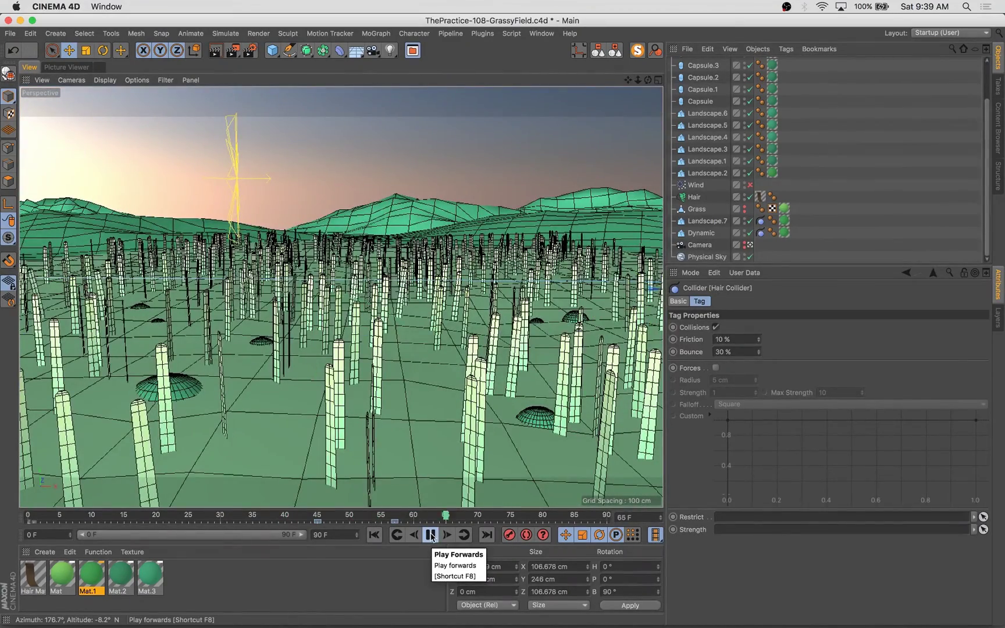
{"action": "left_click_drag", "start_coordinate": [394, 520], "coordinate": [413, 521]}
{"action": "left_click", "coordinate": [317, 515]}
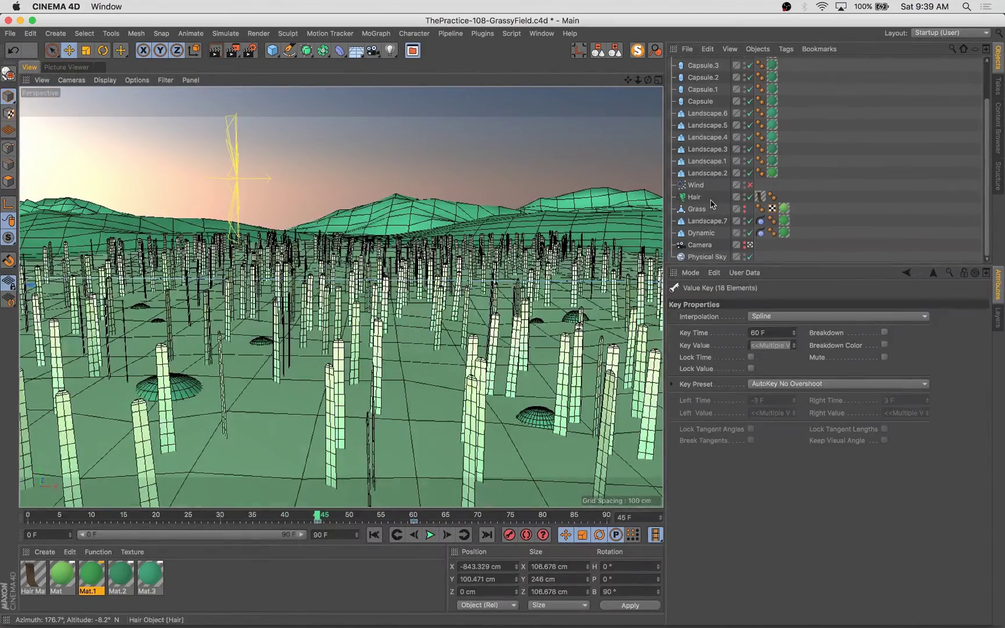
Enable the cone collider's Forces with radius 56 cm, strength 26 and Constant falloff, and play the simulation.
{"action": "scroll", "coordinate": [713, 205], "scroll_direction": "up", "scroll_amount": 4}
{"action": "left_click", "coordinate": [760, 63]}
{"action": "left_click", "coordinate": [715, 368]}
{"action": "left_click", "coordinate": [728, 404]}
{"action": "left_click", "coordinate": [738, 416]}
{"action": "left_click", "coordinate": [430, 535]}
{"action": "left_click", "coordinate": [430, 534]}
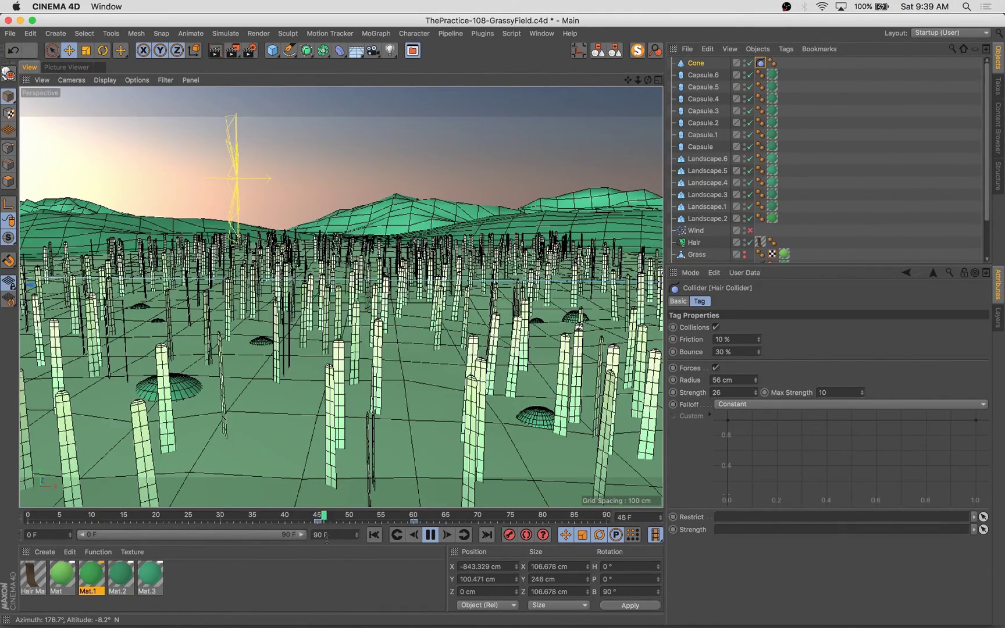
Rewind the simulation, delete the cone and enlarge the object list.
{"action": "left_click", "coordinate": [373, 535]}
{"action": "left_click", "coordinate": [691, 51]}
{"action": "left_click", "coordinate": [696, 63]}
{"action": "key", "text": "Delete"}
{"action": "left_click_drag", "start_coordinate": [773, 265], "coordinate": [768, 371]}
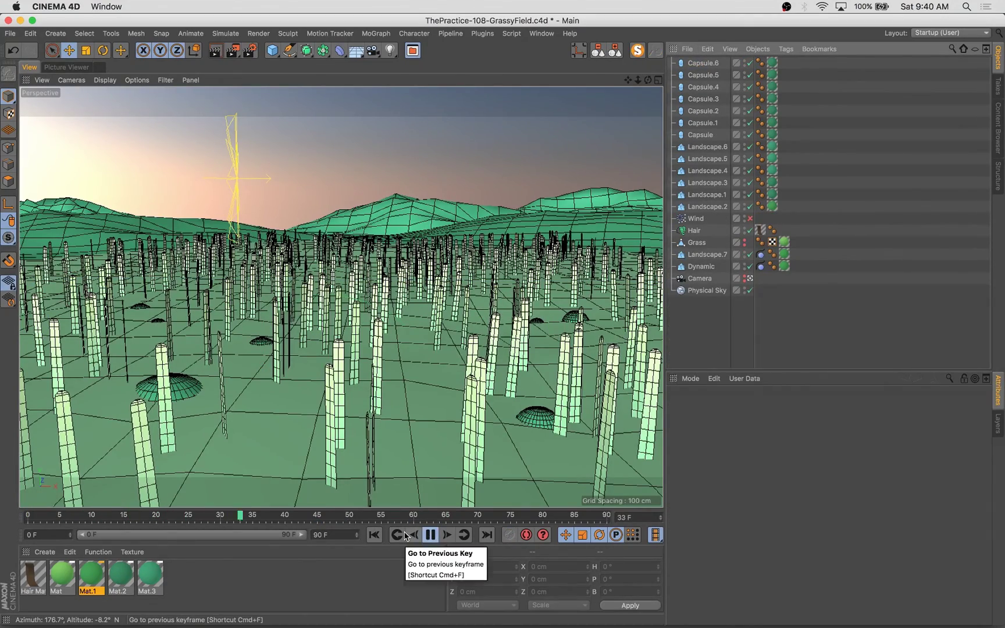
Play the simulation from the start to frame 26 and render the frame.
{"action": "left_click", "coordinate": [374, 535]}
{"action": "left_click", "coordinate": [430, 535]}
{"action": "left_click", "coordinate": [430, 535]}
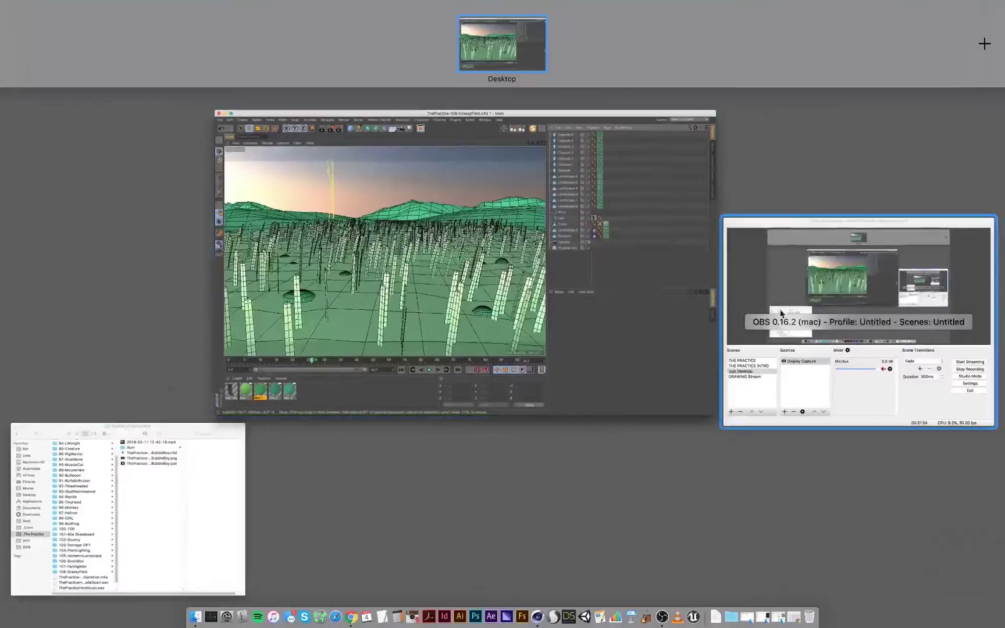
{"action": "left_click", "coordinate": [399, 298]}
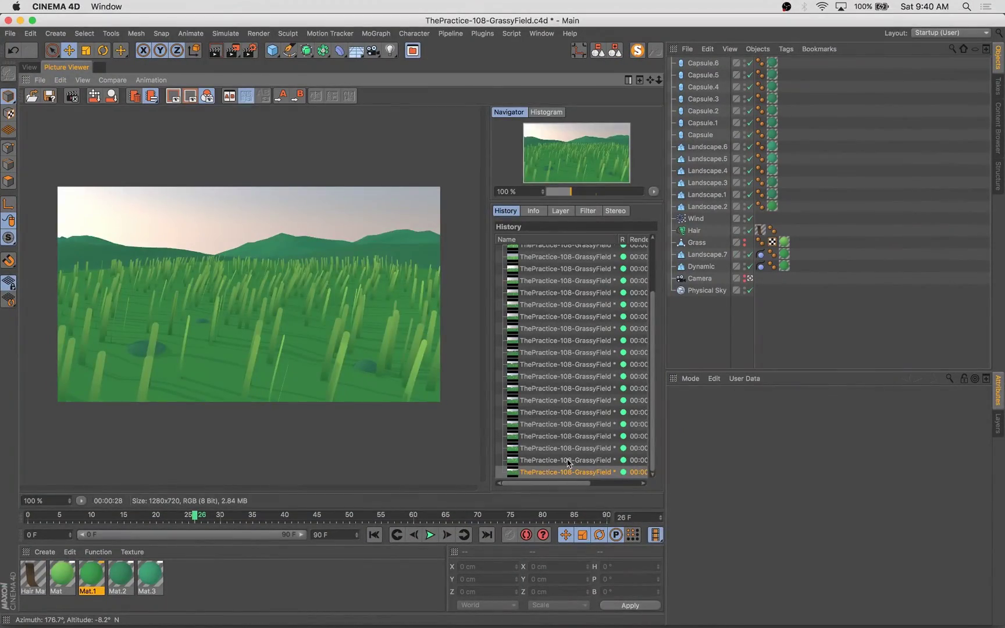
{"action": "key", "text": "shift+r"}
Duplicate a capsule to about X 108, Z -307 cm and recolor a copy of the grass material's gradient to yellow.
{"action": "left_click", "coordinate": [28, 67]}
{"action": "left_click", "coordinate": [535, 414]}
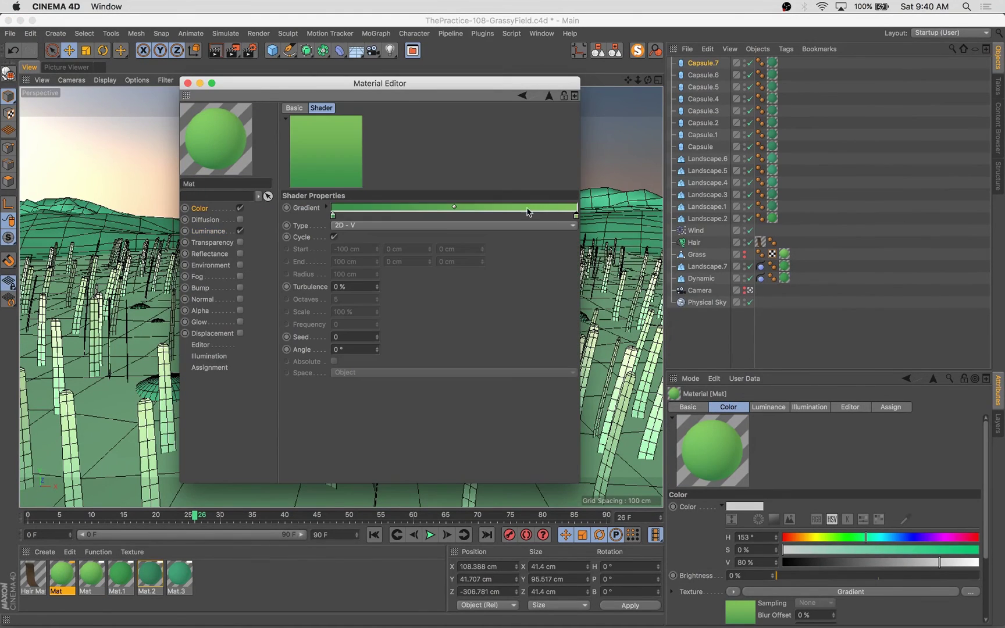
{"action": "double_click", "coordinate": [332, 215]}
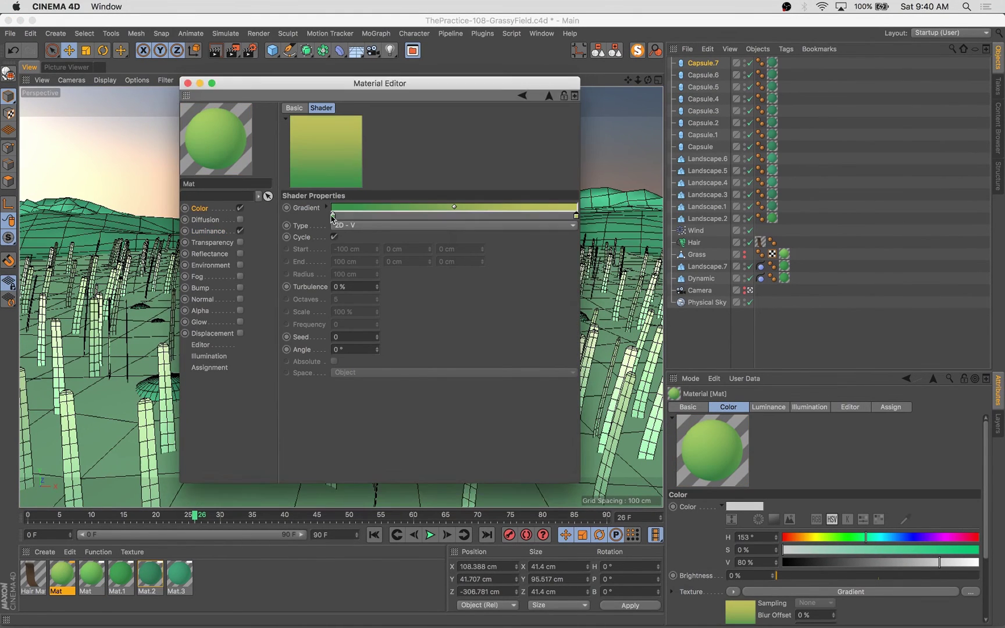
{"action": "double_click", "coordinate": [332, 216]}
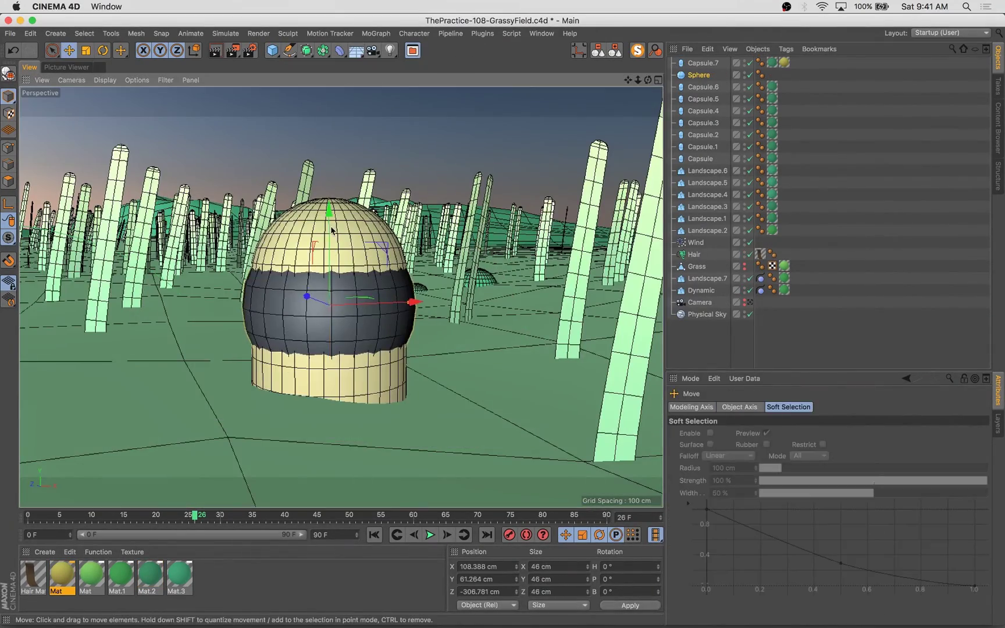
Mirror the yellow capsule's small sphere, about 15 cm wide, with a Symmetry object and duplicate the sphere above the pair.
{"action": "left_click", "coordinate": [323, 51]}
{"action": "left_click", "coordinate": [468, 107], "text": "alt"}
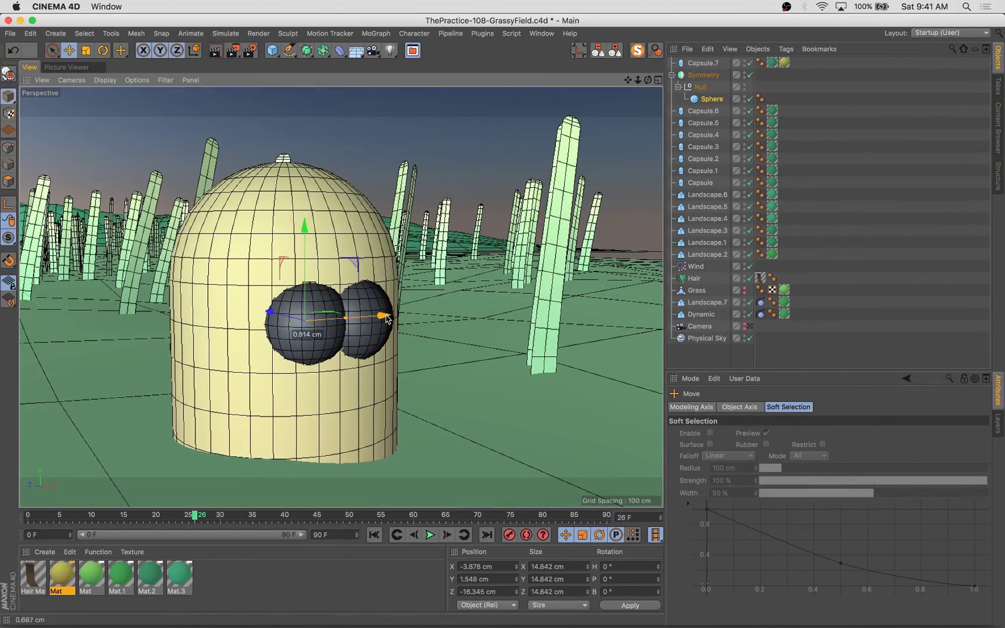
{"action": "left_click_drag", "start_coordinate": [711, 99], "coordinate": [685, 103], "text": "ctrl"}
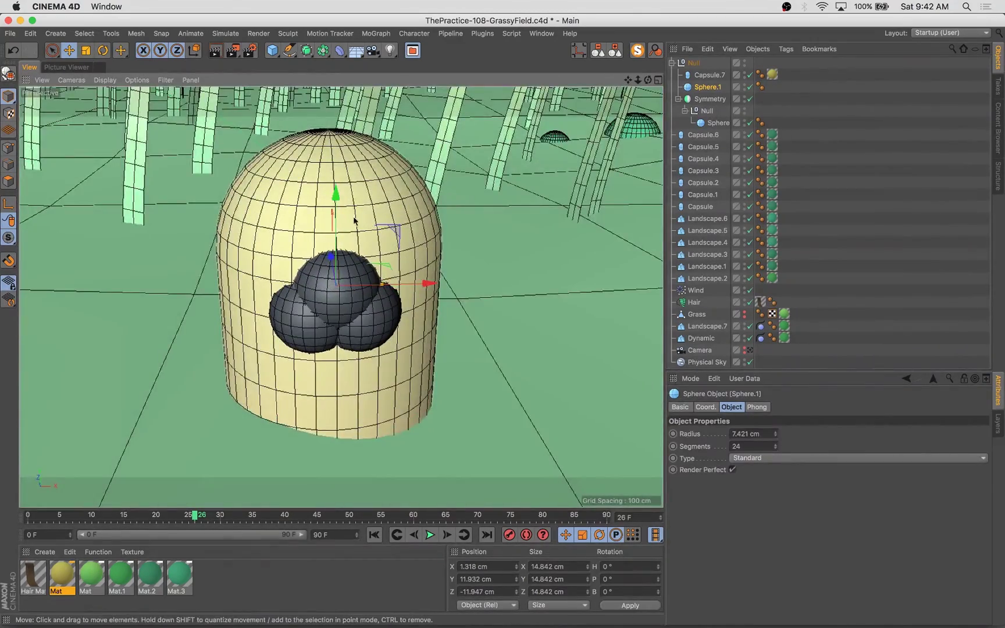
Scale the mirrored capsule beside the nose to about 10.6 cm wide and 21.3 cm tall and set it against the body.
{"action": "key", "text": "t"}
{"action": "left_click_drag", "start_coordinate": [326, 273], "coordinate": [286, 270], "text": "alt"}
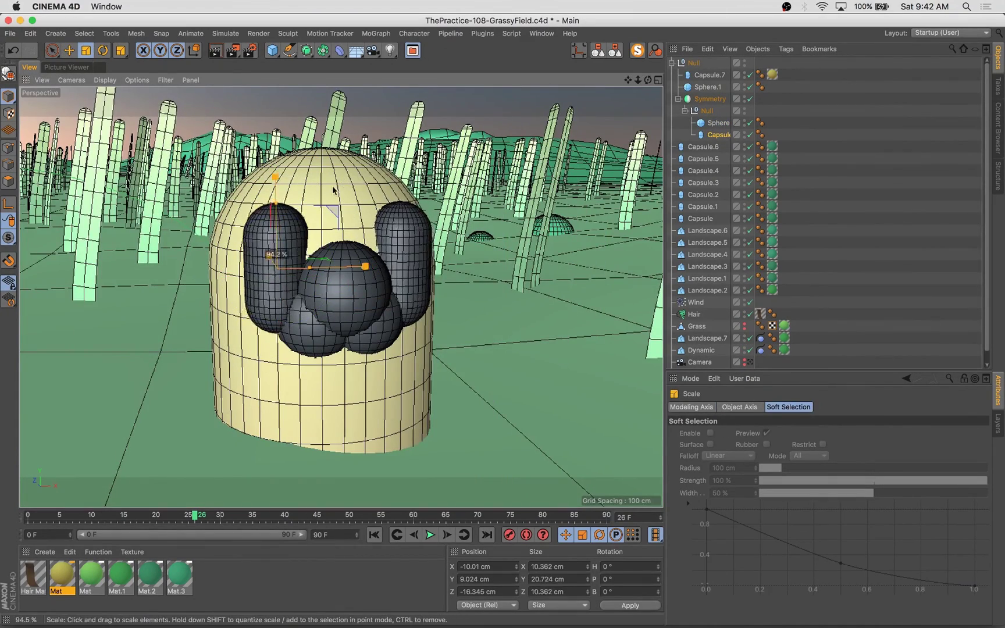
{"action": "left_click_drag", "start_coordinate": [311, 224], "coordinate": [323, 223]}
{"action": "key", "text": "e"}
{"action": "left_click_drag", "start_coordinate": [311, 227], "coordinate": [253, 255], "text": "alt"}
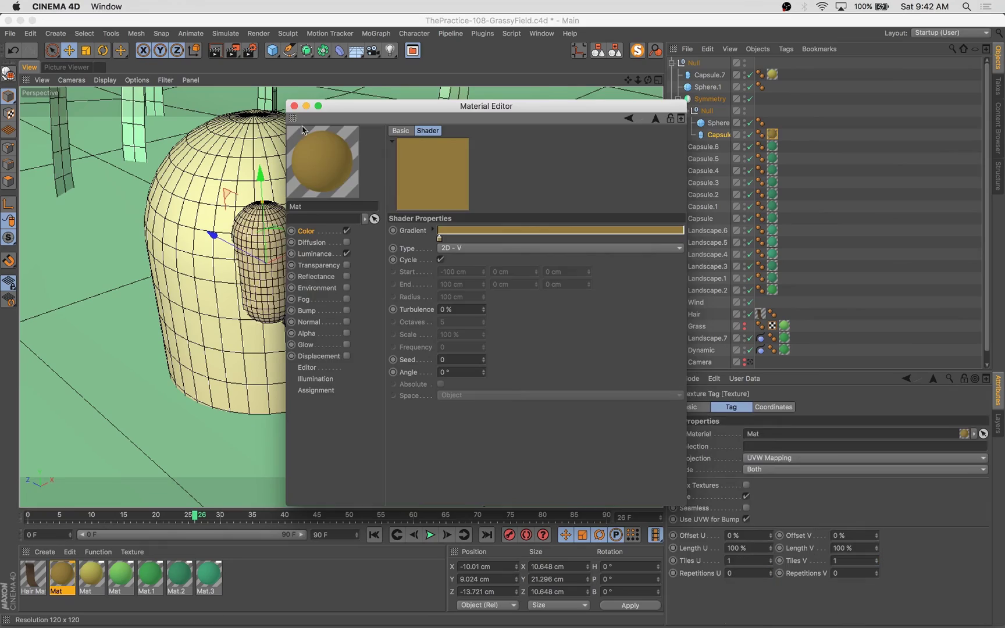
Apply the brown copy of the yellow material to the nose sphere and to the whole Symmetry object instead of its capsule.
{"action": "left_click", "coordinate": [294, 105]}
{"action": "left_click_drag", "start_coordinate": [62, 574], "coordinate": [340, 281]}
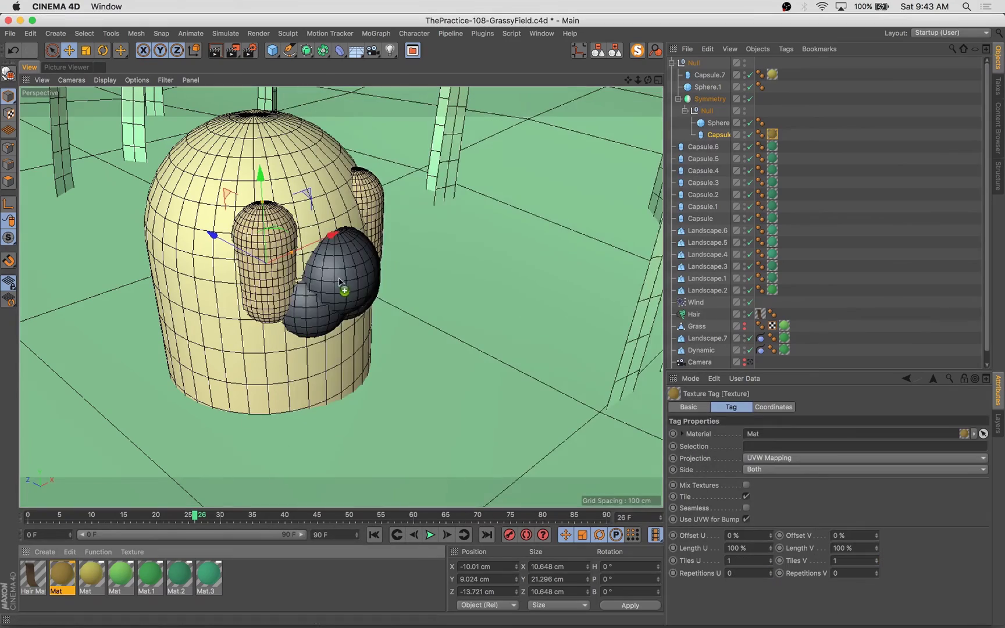
{"action": "left_click", "coordinate": [771, 135]}
{"action": "key", "text": "Delete"}
{"action": "left_click_drag", "start_coordinate": [772, 123], "coordinate": [709, 98]}
{"action": "left_click", "coordinate": [367, 224]}
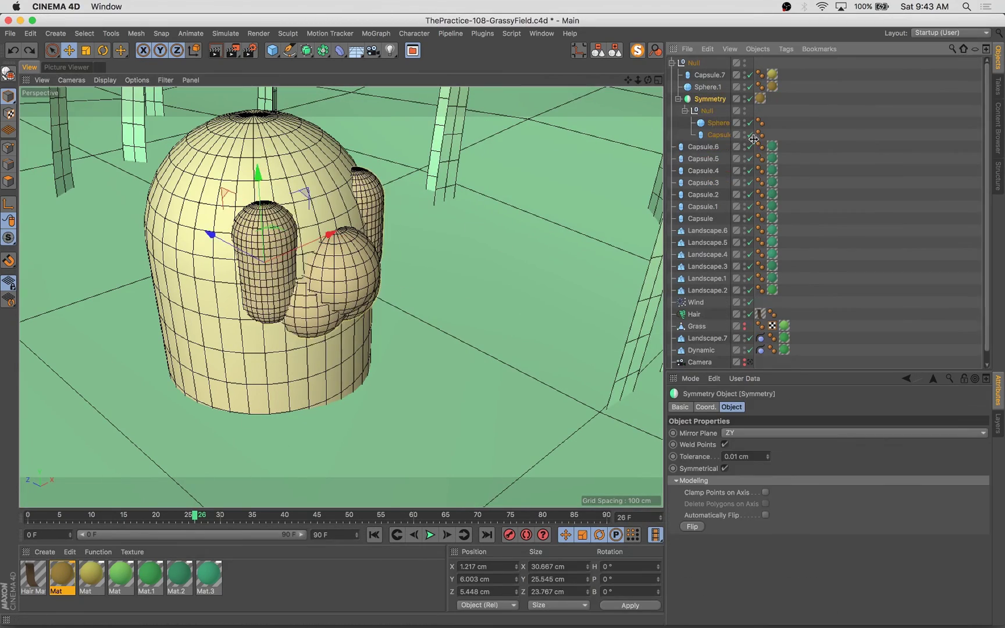
Duplicate the eye-patch capsule, bank it to about 91°, and shrink it to radius 1.139 cm and height 10.499 cm with 18 cap segments.
{"action": "left_click", "coordinate": [718, 135]}
{"action": "left_click_drag", "start_coordinate": [274, 288], "coordinate": [213, 250], "text": "alt"}
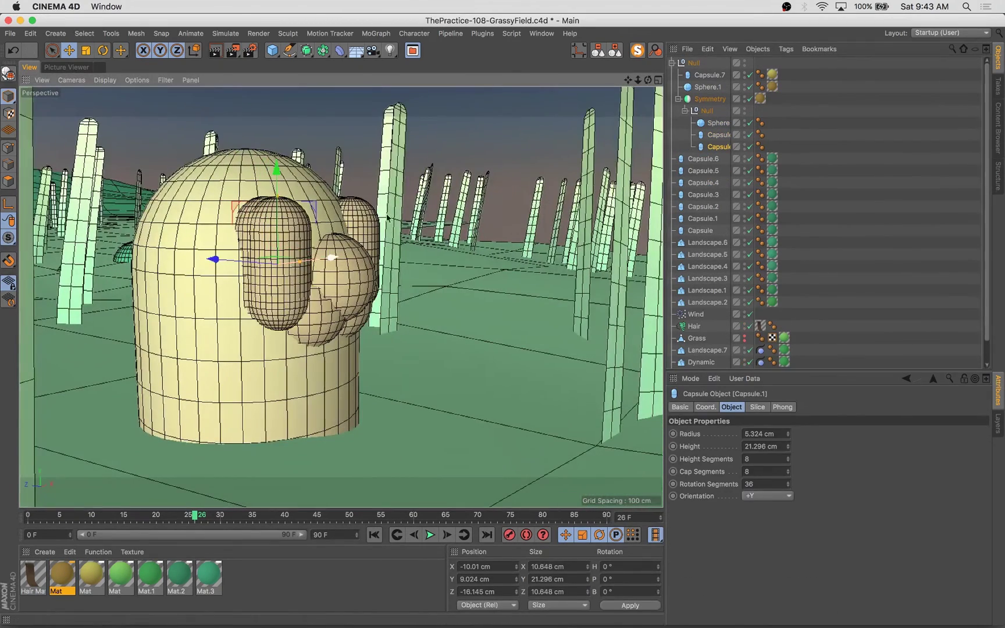
{"action": "key", "text": "t"}
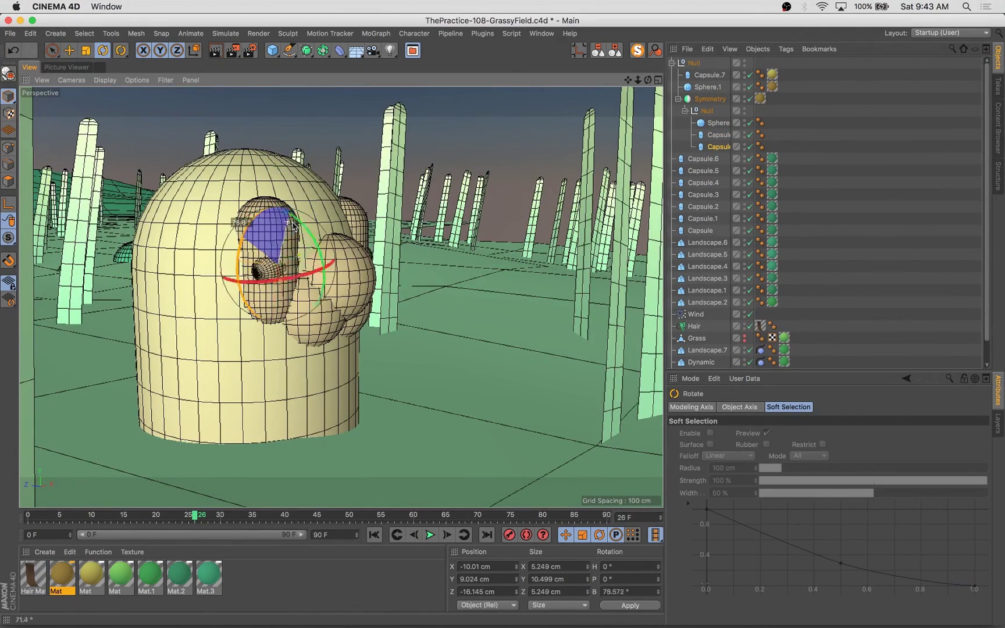
{"action": "key", "text": "r"}
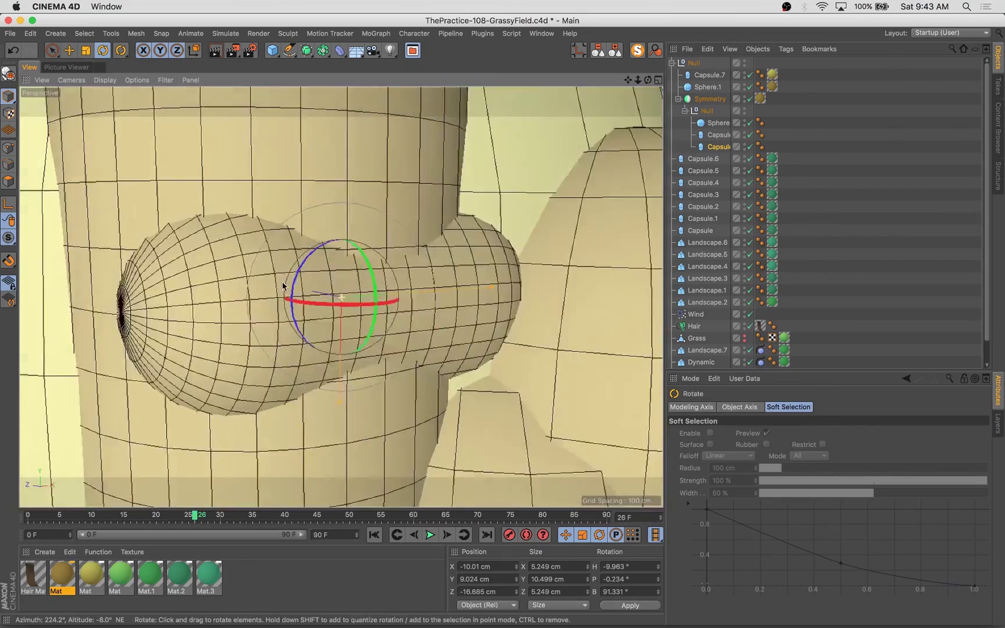
{"action": "left_click_drag", "start_coordinate": [287, 292], "coordinate": [374, 340], "text": "alt"}
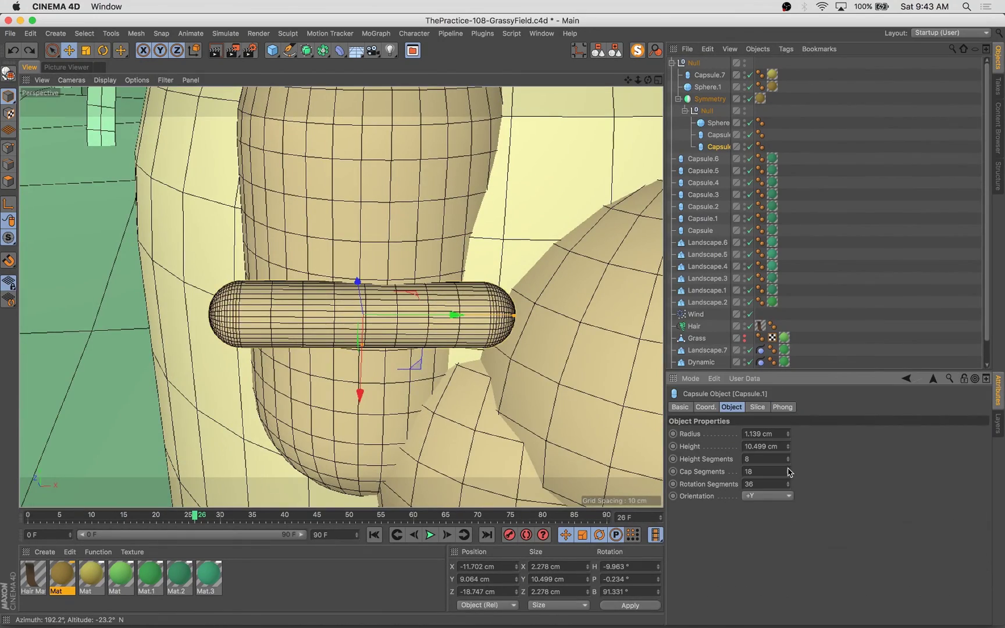
Make the small eye capsule editable and curve it by moving its middle loop and end with a soft selection of about 20 cm radius.
{"action": "key", "text": "c"}
{"action": "key", "text": "u"}
{"action": "key", "text": "l"}
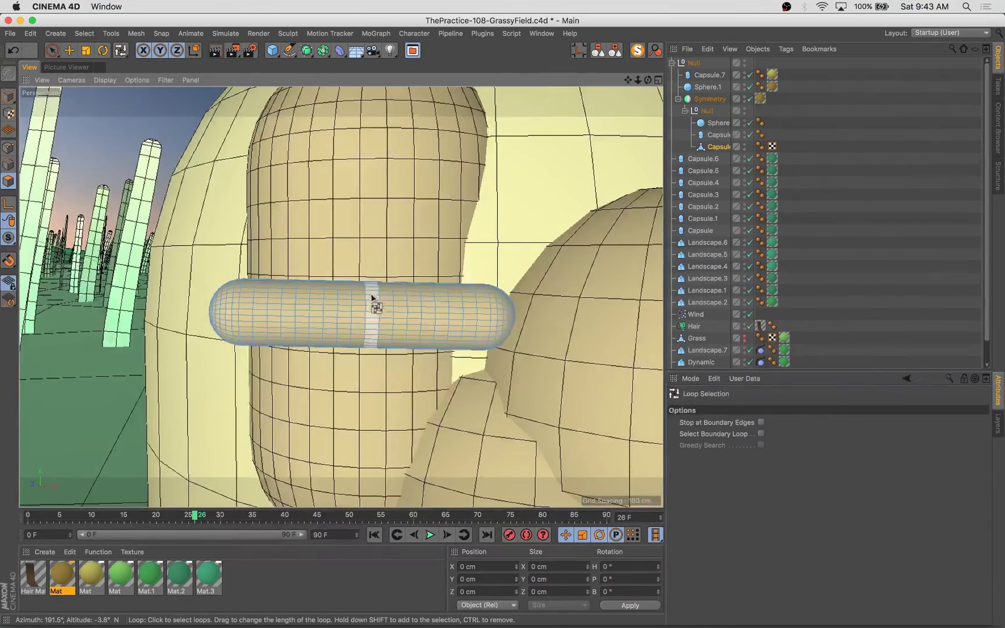
{"action": "left_click", "coordinate": [377, 293]}
{"action": "key", "text": "e"}
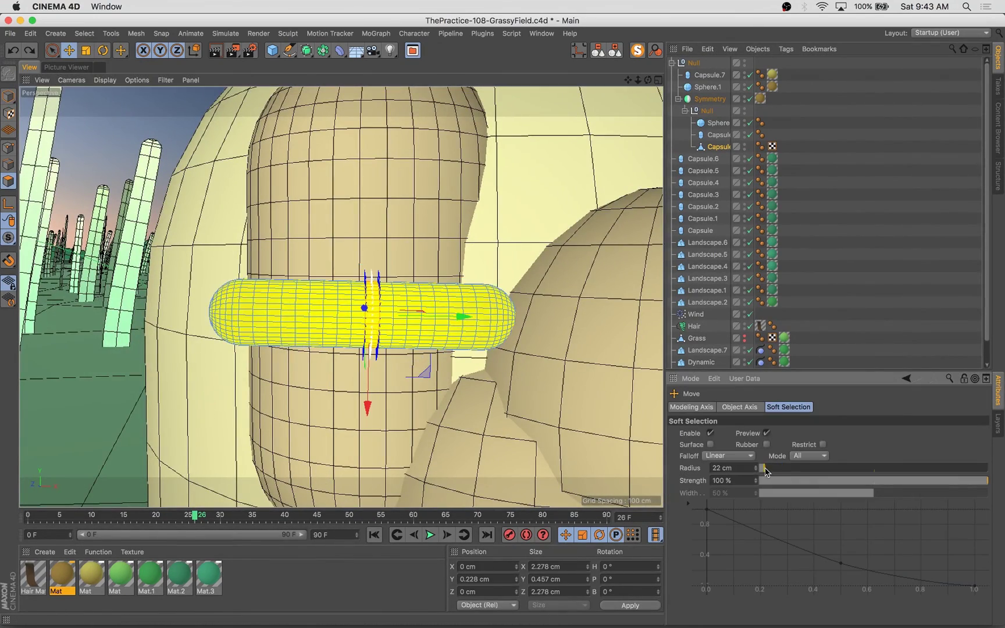
{"action": "left_click_drag", "start_coordinate": [766, 470], "coordinate": [764, 470]}
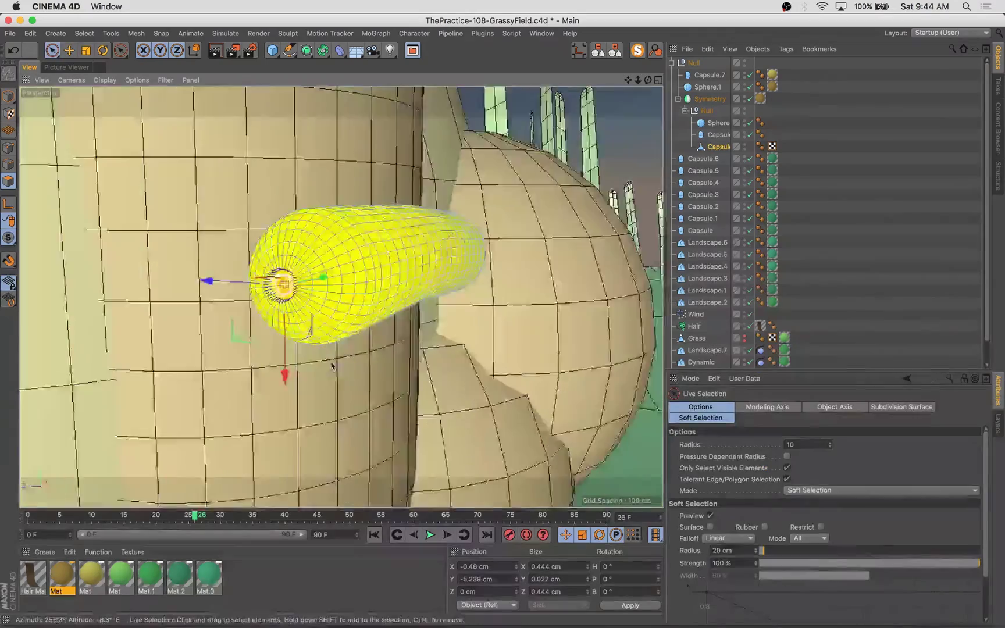
{"action": "left_click_drag", "start_coordinate": [279, 279], "coordinate": [273, 270]}
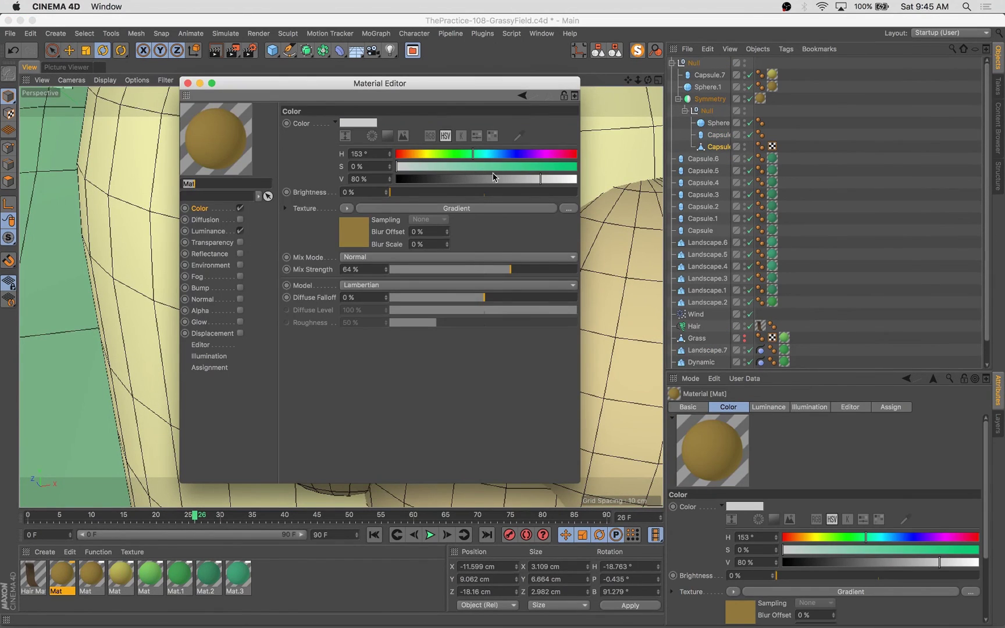
Recolor a copy of the brown material dark navy for the eyes and render the repositioned creature.
{"action": "left_click", "coordinate": [435, 178]}
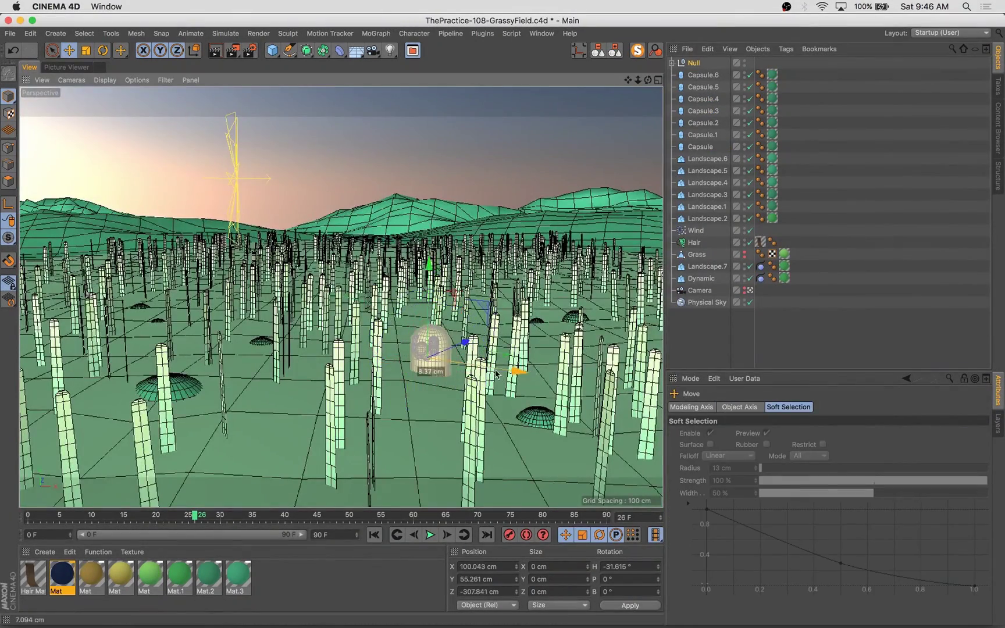
{"action": "key", "text": "shift+r"}
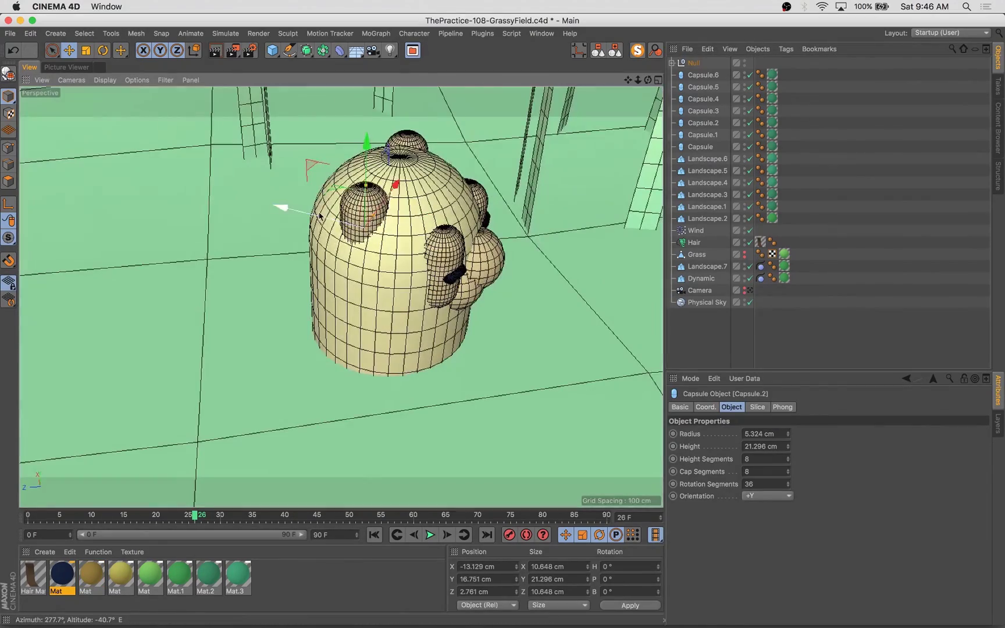
Add mirrored capsule ears banked to about -21° and sphere feet at the creature's base, and render the frame.
{"action": "key", "text": "t"}
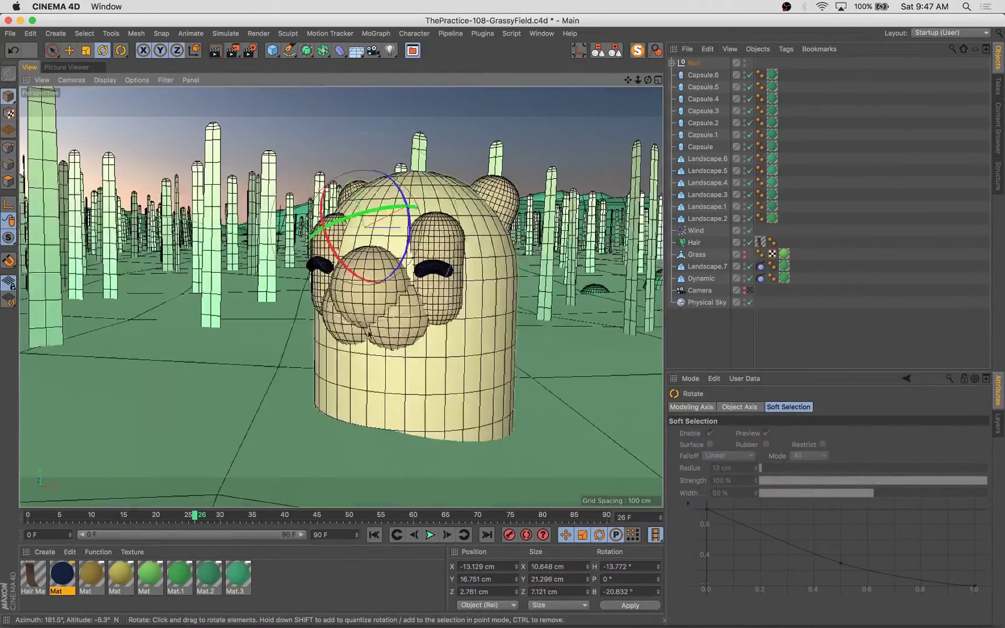
{"action": "key", "text": "e"}
{"action": "left_click_drag", "start_coordinate": [384, 316], "coordinate": [348, 414]}
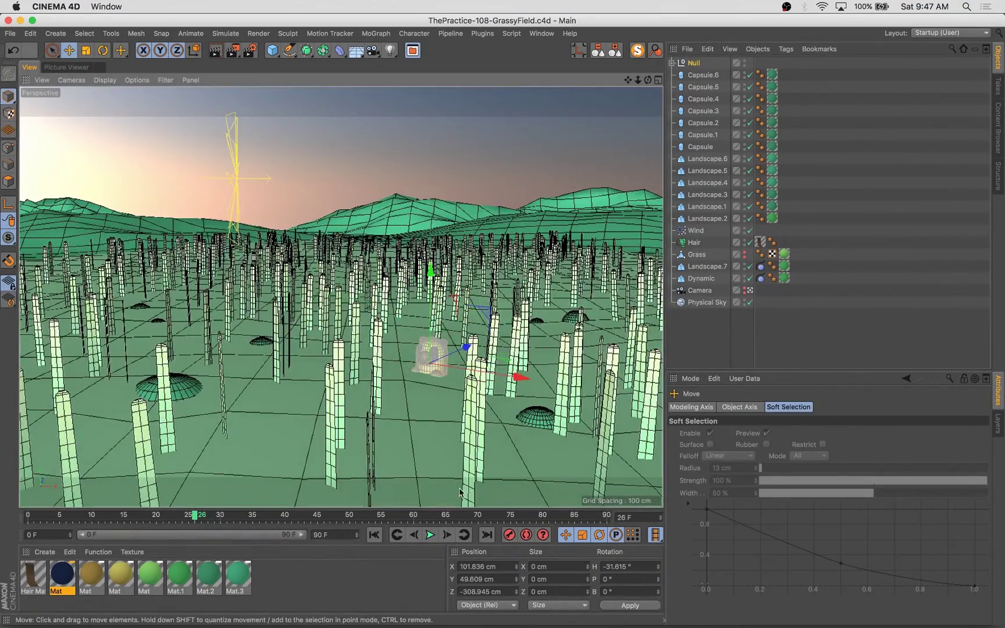
{"action": "key", "text": "shift+r"}
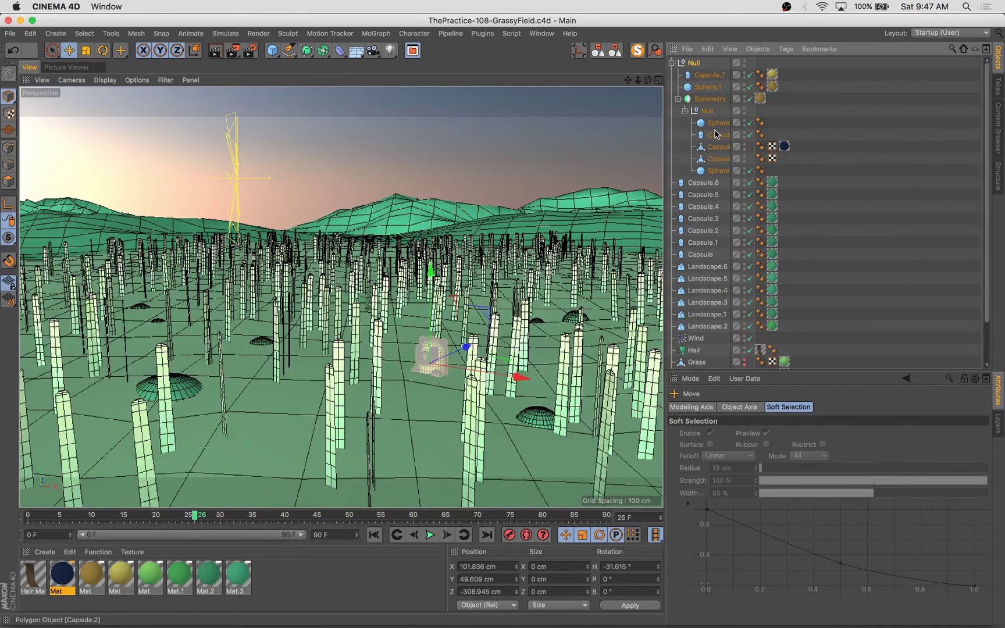
Move the foot sphere out of the Symmetry object into the creature's main null and duplicate it for the other foot.
{"action": "left_click", "coordinate": [716, 123]}
{"action": "left_click", "coordinate": [416, 370]}
{"action": "left_click_drag", "start_coordinate": [717, 171], "coordinate": [707, 93]}
{"action": "left_click_drag", "start_coordinate": [467, 387], "coordinate": [491, 393]}
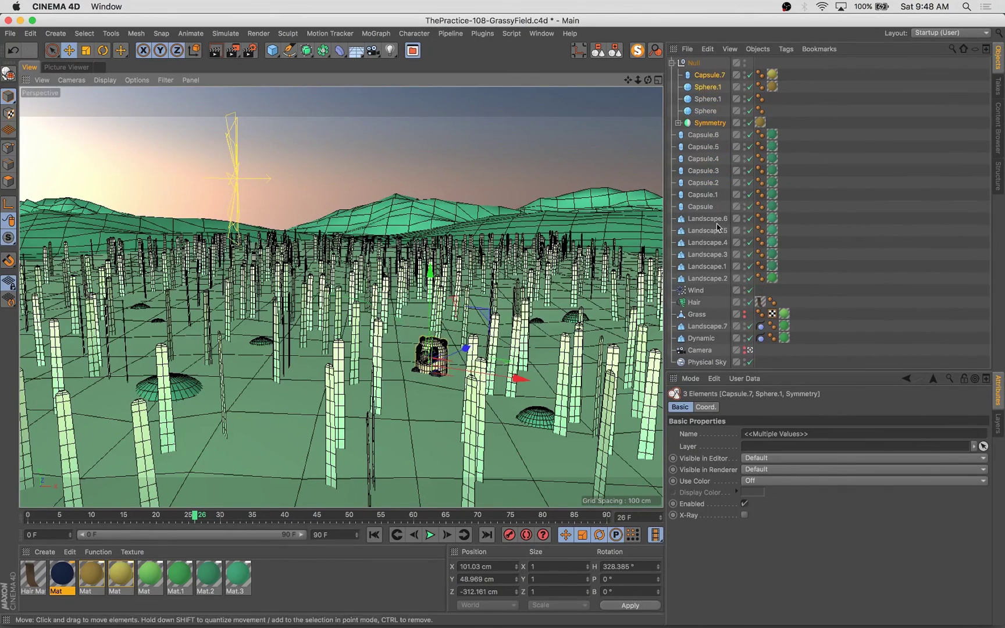
Group the yellow capsule, nose sphere and Symmetry object into a null named Body.
{"action": "key", "text": "alt+g"}
{"action": "double_click", "coordinate": [702, 75]}
{"action": "type", "text": "Body"}
{"action": "key", "text": "Return"}
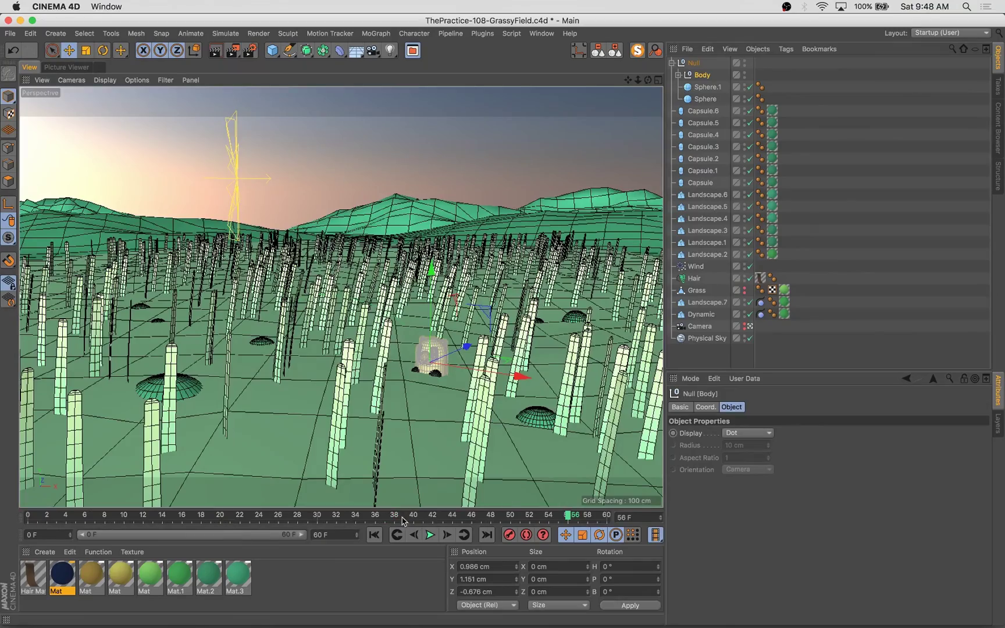
Keyframe a turn of the Body null from frame 34 to a heading of about -16° and play it back.
{"action": "left_click", "coordinate": [375, 515]}
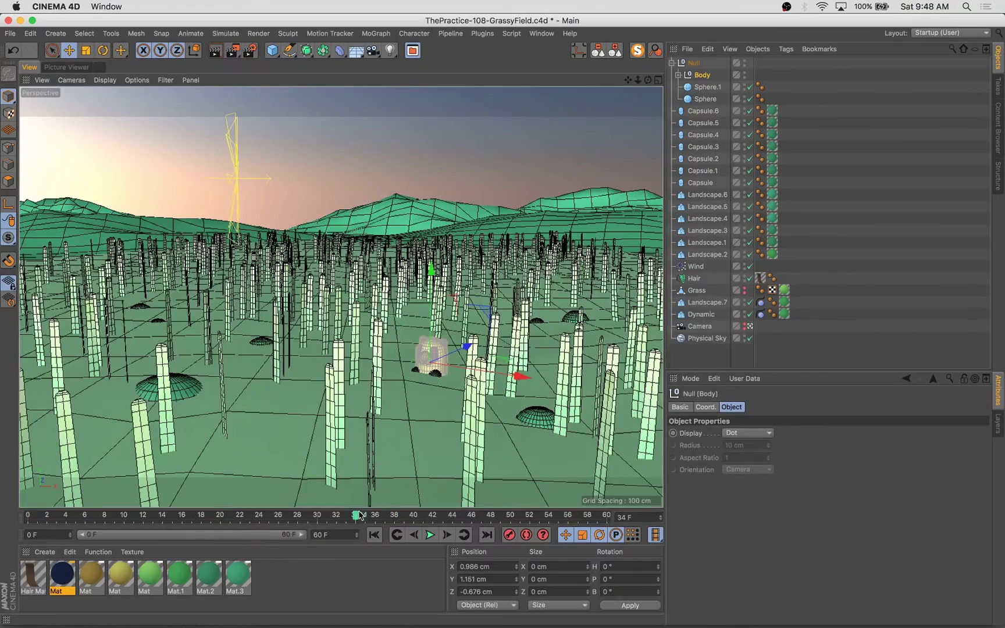
{"action": "key", "text": "r"}
{"action": "left_click_drag", "start_coordinate": [445, 376], "coordinate": [423, 378]}
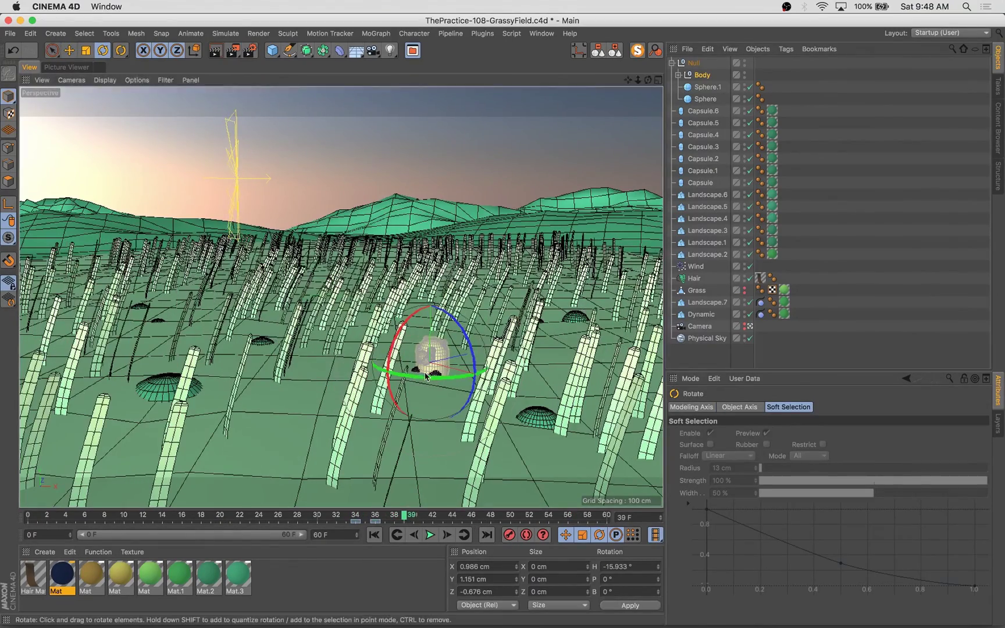
{"action": "key", "text": "e"}
{"action": "left_click", "coordinate": [430, 534]}
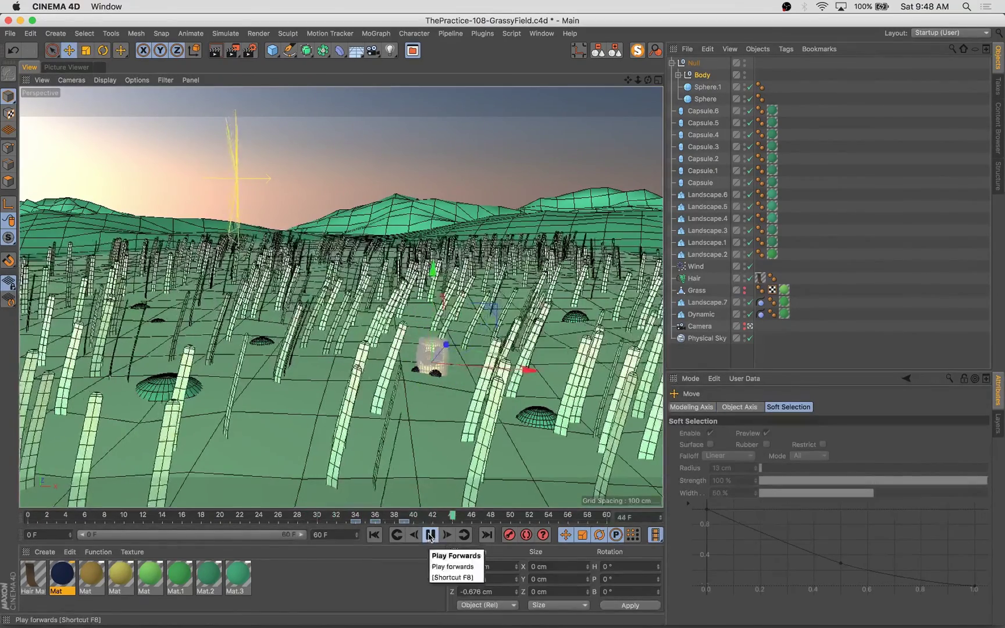
{"action": "left_click", "coordinate": [430, 534]}
Retime the Body's turn keys to frames 36, 38 and 40, key the turn back from frame 46, and play the animation.
{"action": "left_click", "coordinate": [374, 521]}
{"action": "left_click_drag", "start_coordinate": [390, 525], "coordinate": [396, 525], "text": "ctrl"}
{"action": "left_click", "coordinate": [303, 516]}
{"action": "left_click", "coordinate": [430, 535]}
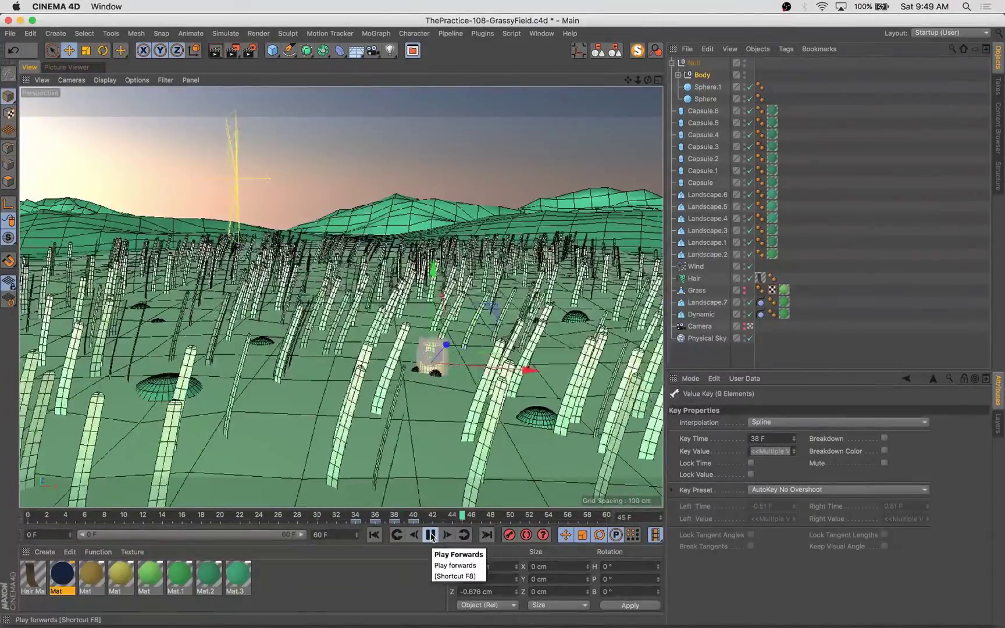
{"action": "left_click", "coordinate": [429, 535]}
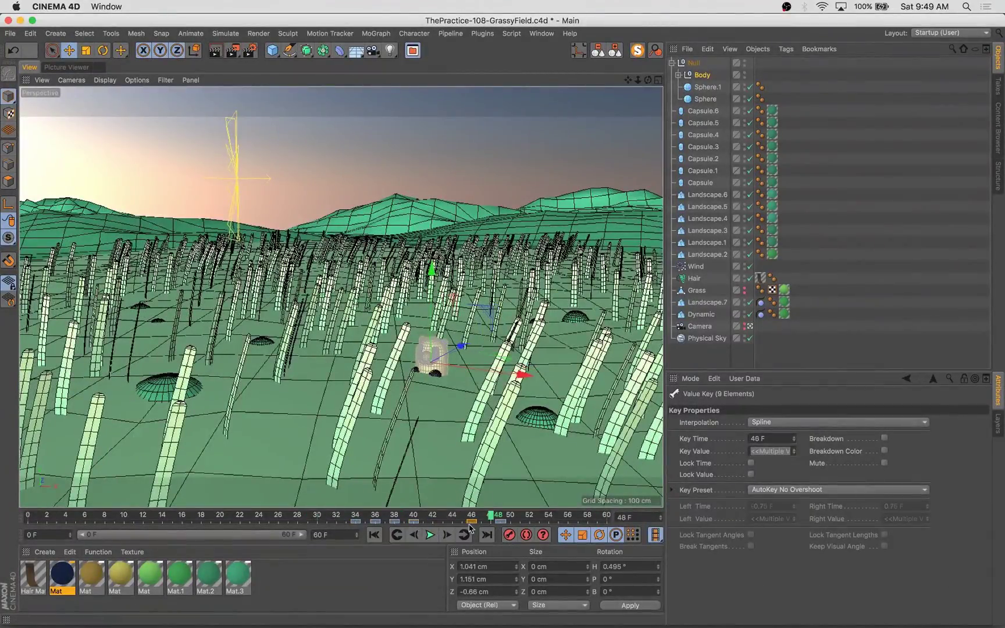
{"action": "left_click", "coordinate": [429, 535]}
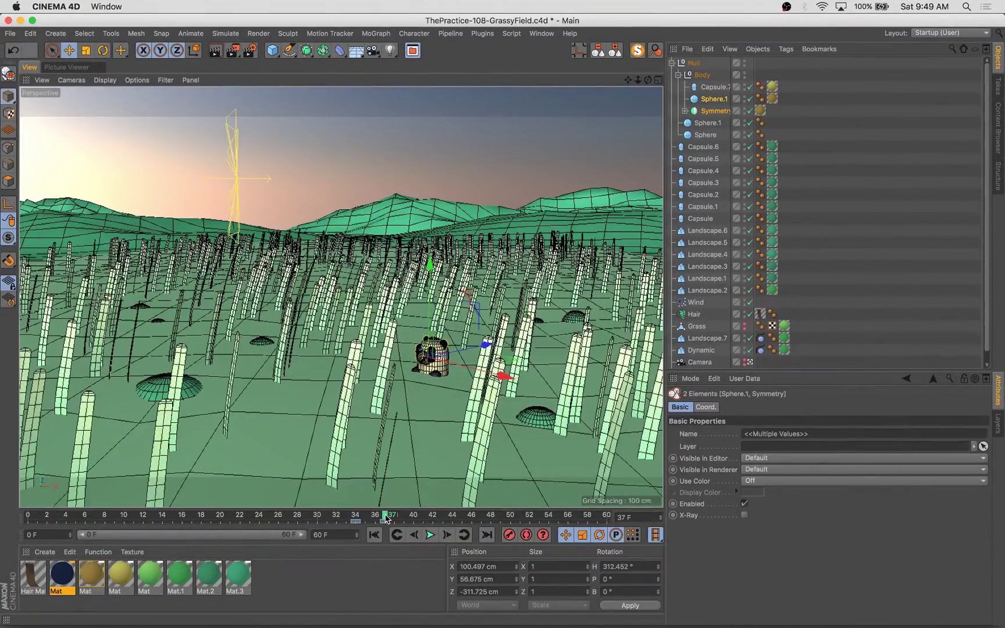
Keyframe the nose sphere and mirrored face parts over frames 34 to 42, key the ears from frame 32, and play it back.
{"action": "left_click", "coordinate": [416, 523]}
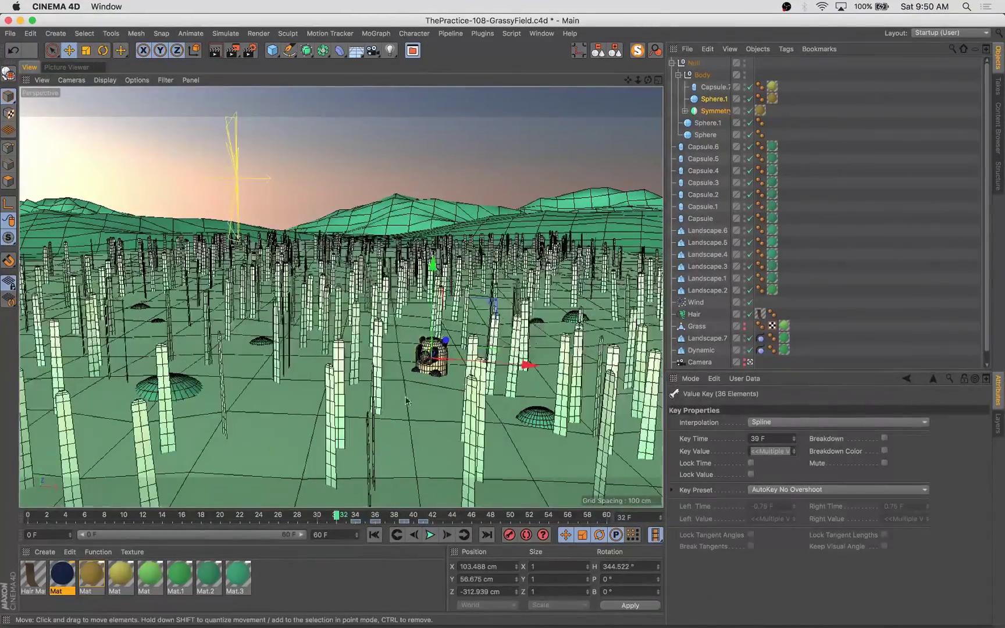
{"action": "left_click", "coordinate": [411, 337]}
{"action": "left_click", "coordinate": [393, 523]}
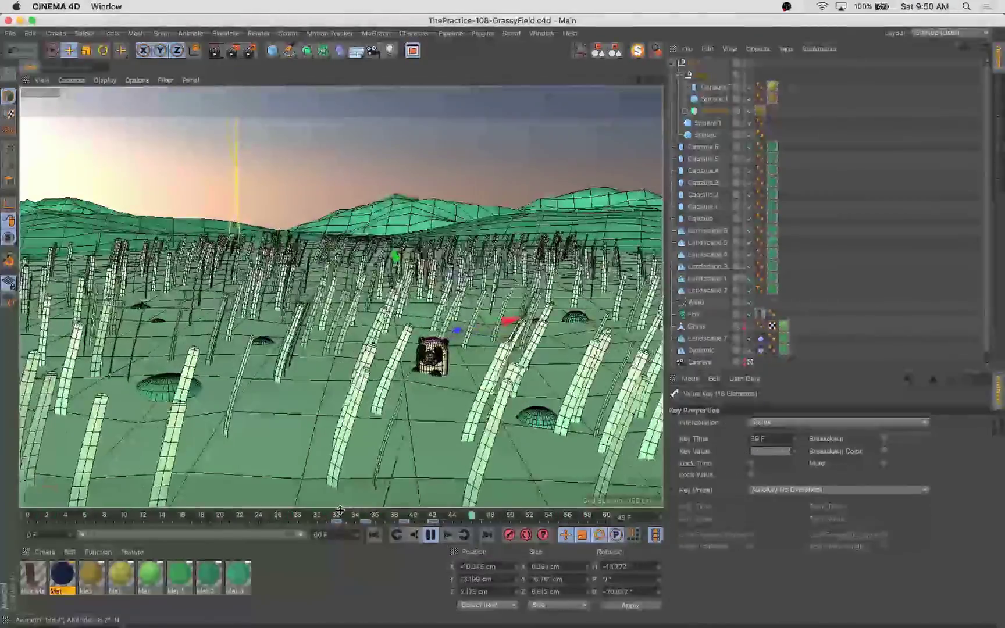
{"action": "left_click", "coordinate": [428, 536]}
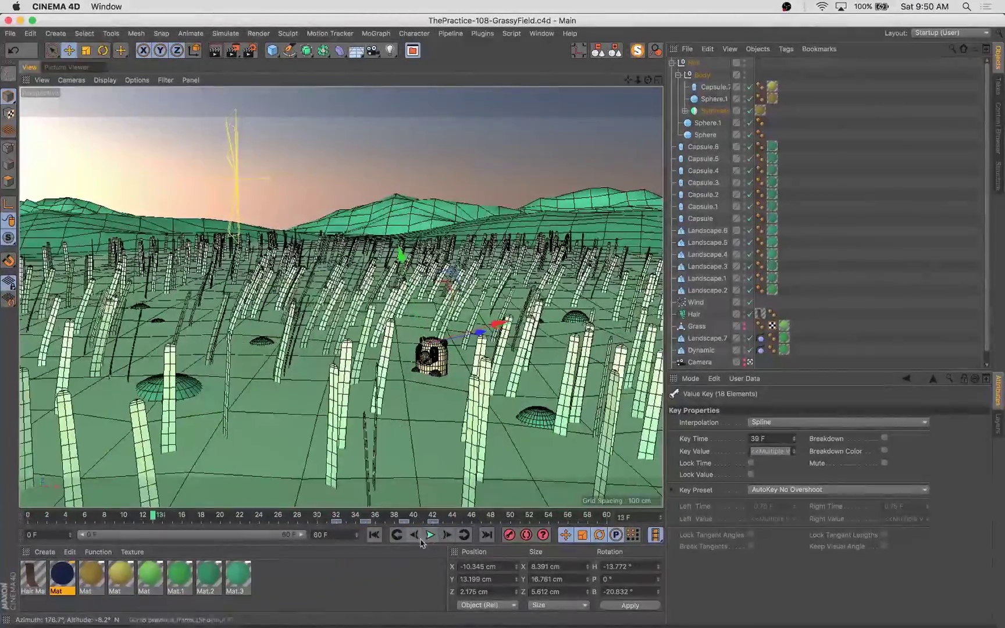
Open the render settings and go to the Output options.
{"action": "left_click", "coordinate": [250, 50]}
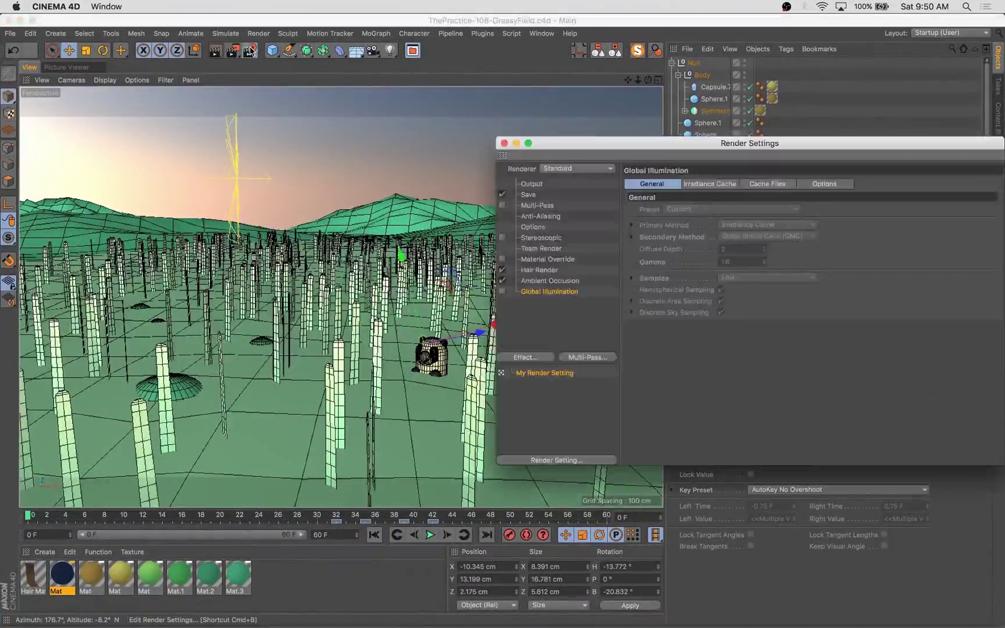
{"action": "left_click_drag", "start_coordinate": [598, 145], "coordinate": [372, 230]}
{"action": "left_click", "coordinate": [311, 269]}
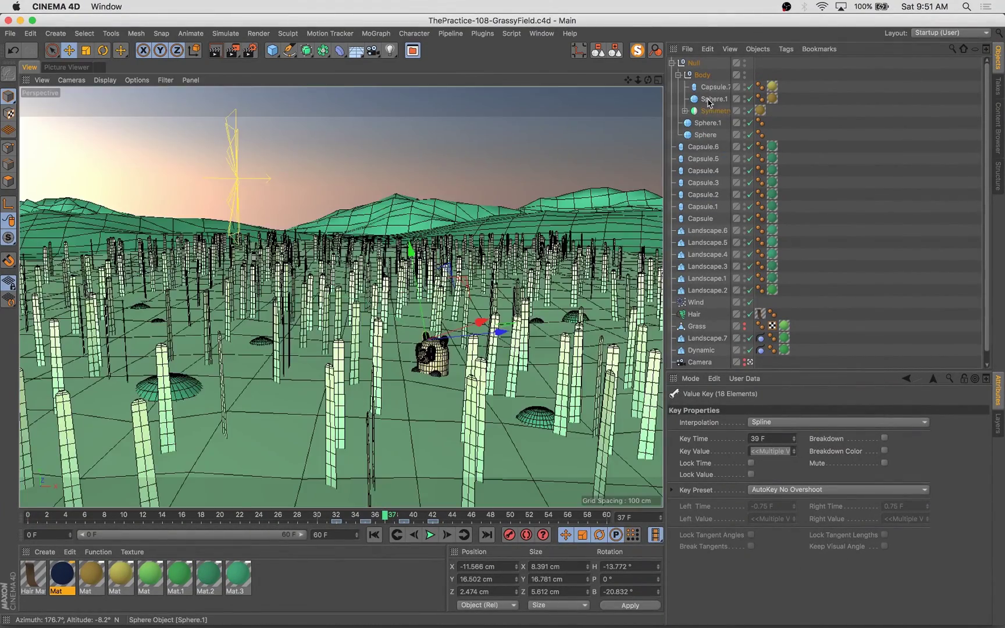
Copy the brown material onto both foot spheres and raise the whole creature to Y 50.197 cm.
{"action": "left_click", "coordinate": [760, 111]}
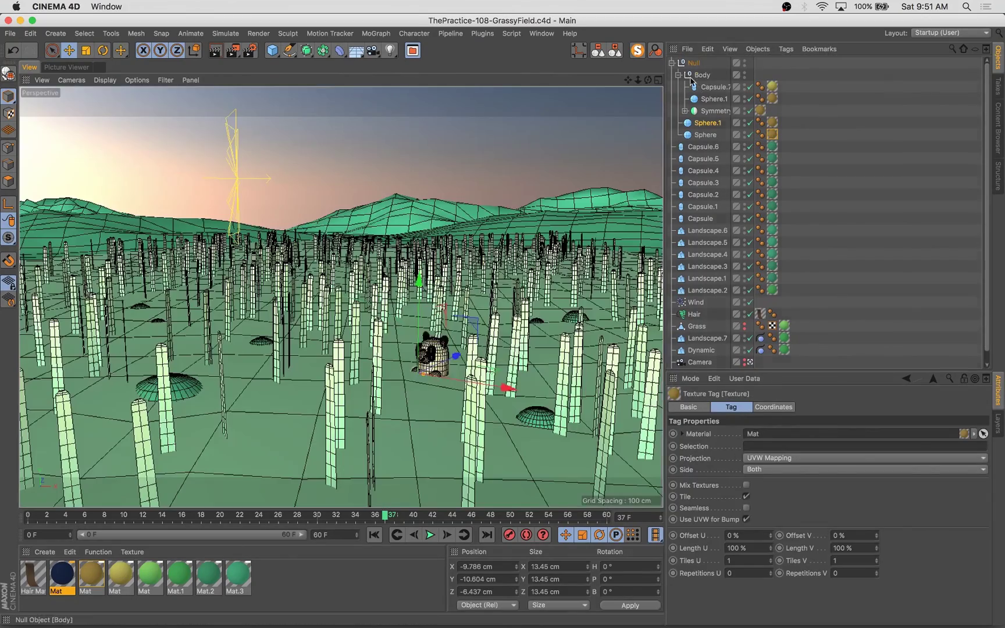
{"action": "key", "text": "t"}
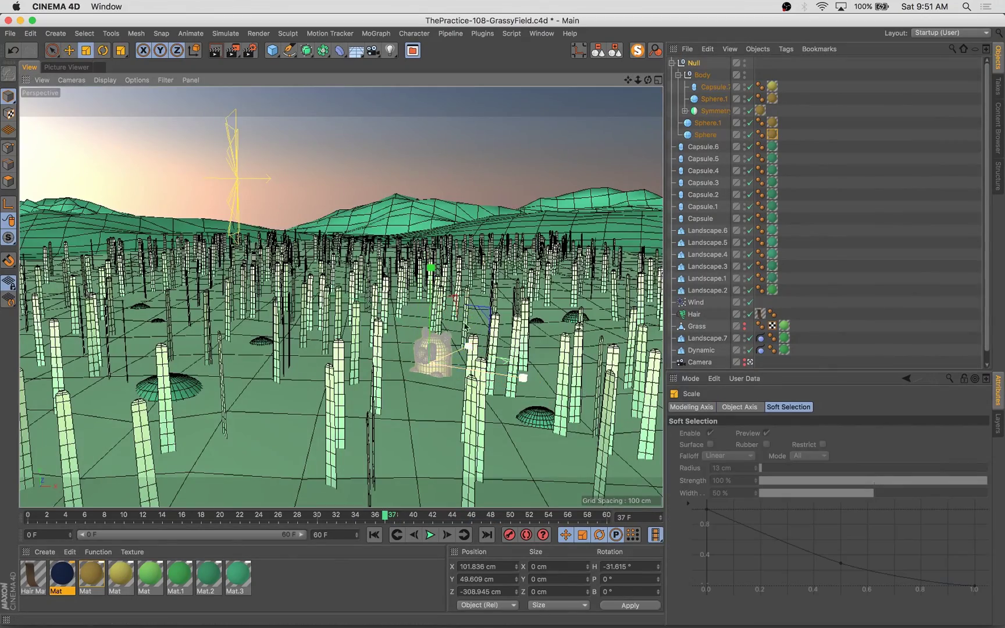
{"action": "left_click_drag", "start_coordinate": [387, 517], "coordinate": [390, 518]}
Render to the Picture Viewer from frame 0, return to the perspective view and go to frame 32.
{"action": "left_click", "coordinate": [374, 534]}
{"action": "left_click", "coordinate": [233, 51]}
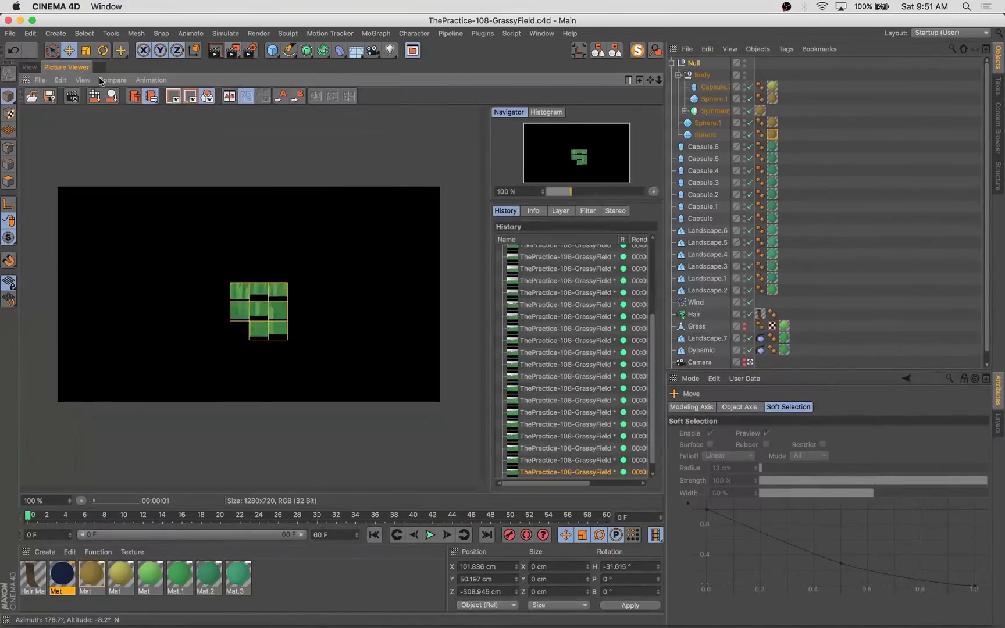
{"action": "left_click", "coordinate": [32, 67]}
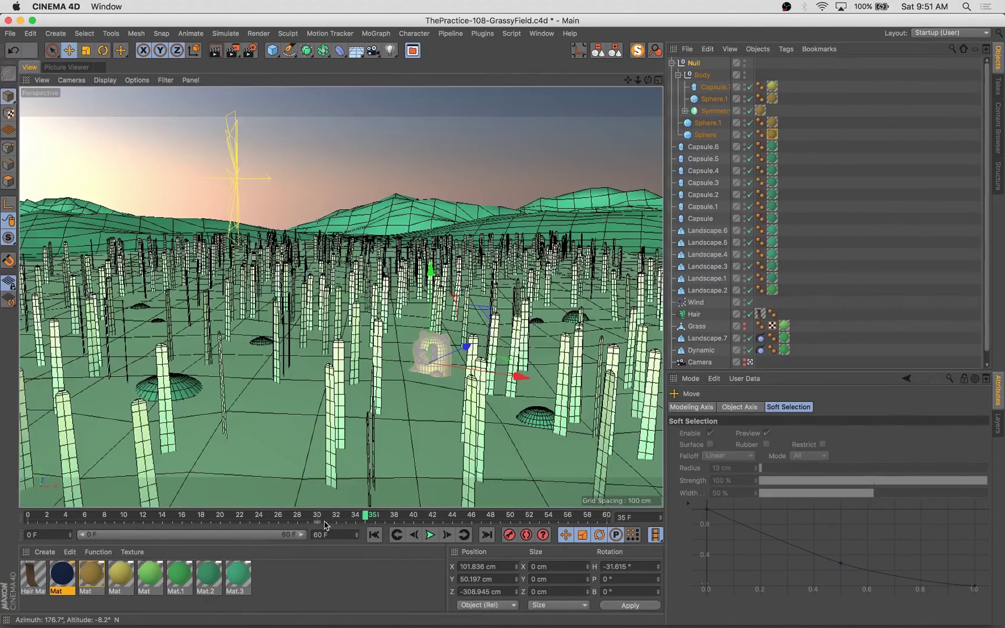
{"action": "left_click_drag", "start_coordinate": [365, 516], "coordinate": [336, 519]}
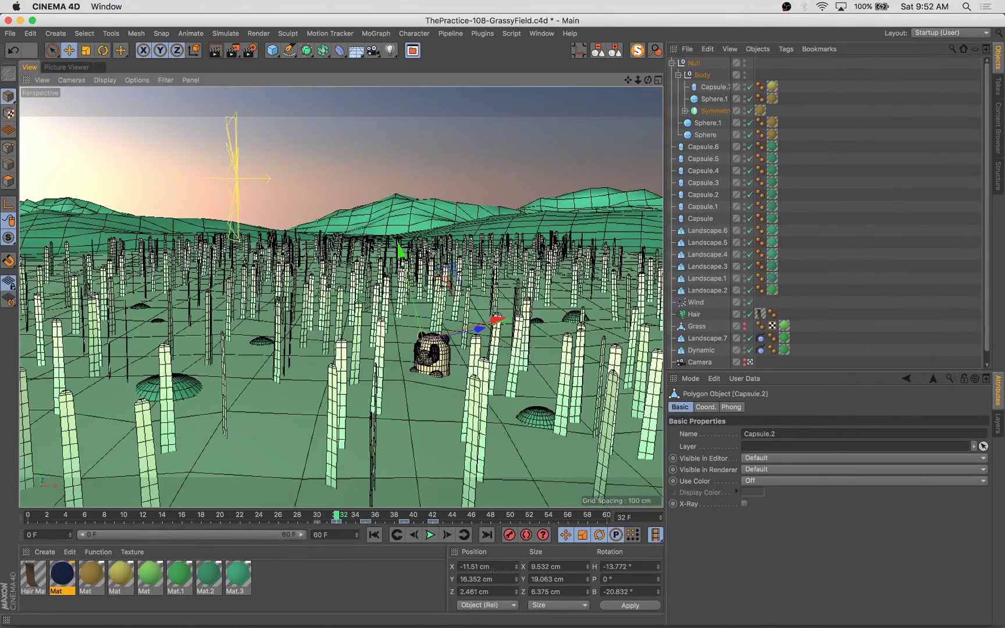
Adjust the timing of the creature Body's turn keyframes between frames 32 and 42.
{"action": "left_click", "coordinate": [365, 521]}
{"action": "left_click", "coordinate": [413, 522]}
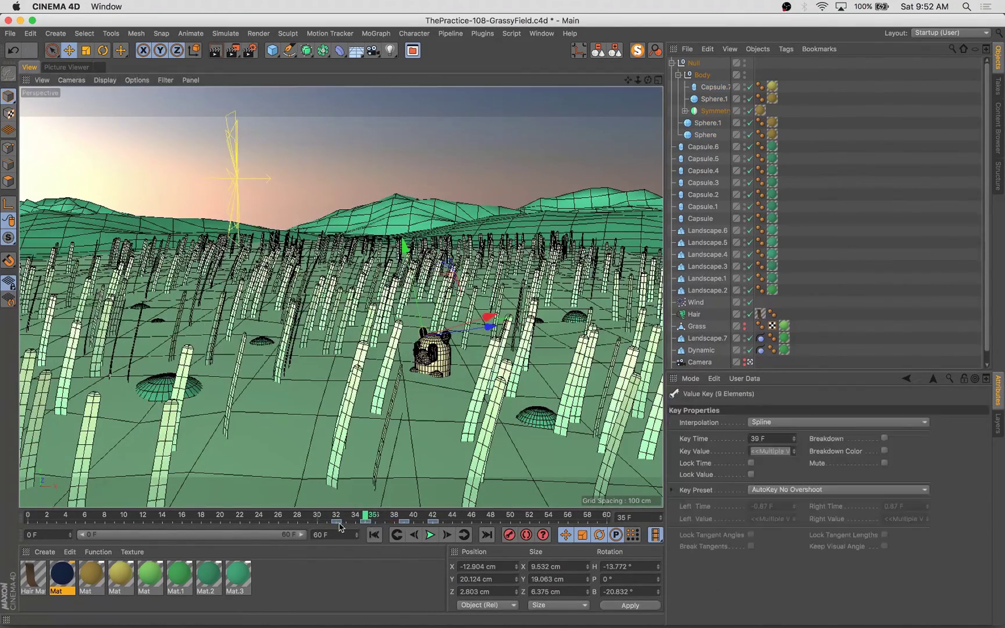
{"action": "left_click_drag", "start_coordinate": [336, 519], "coordinate": [366, 519]}
Retime the keyframes of the nose sphere and mirrored face parts between frames 34 and 42 and save the project.
{"action": "left_click", "coordinate": [442, 340]}
{"action": "left_click", "coordinate": [713, 87], "text": "shift"}
{"action": "left_click", "coordinate": [714, 99]}
{"action": "left_click", "coordinate": [714, 111], "text": "shift"}
{"action": "left_click_drag", "start_coordinate": [439, 523], "coordinate": [396, 524]}
{"action": "left_click_drag", "start_coordinate": [405, 522], "coordinate": [452, 517]}
{"action": "left_click", "coordinate": [375, 516]}
{"action": "left_click", "coordinate": [448, 522]}
{"action": "left_click", "coordinate": [414, 523]}
{"action": "left_click", "coordinate": [433, 522]}
{"action": "key", "text": "super+s"}
Set the render output to 1280 x 720 PNG files named GrassyFieldFrames in the 108-GrassyField folder and render frames 0 to 60.
{"action": "left_click", "coordinate": [250, 51]}
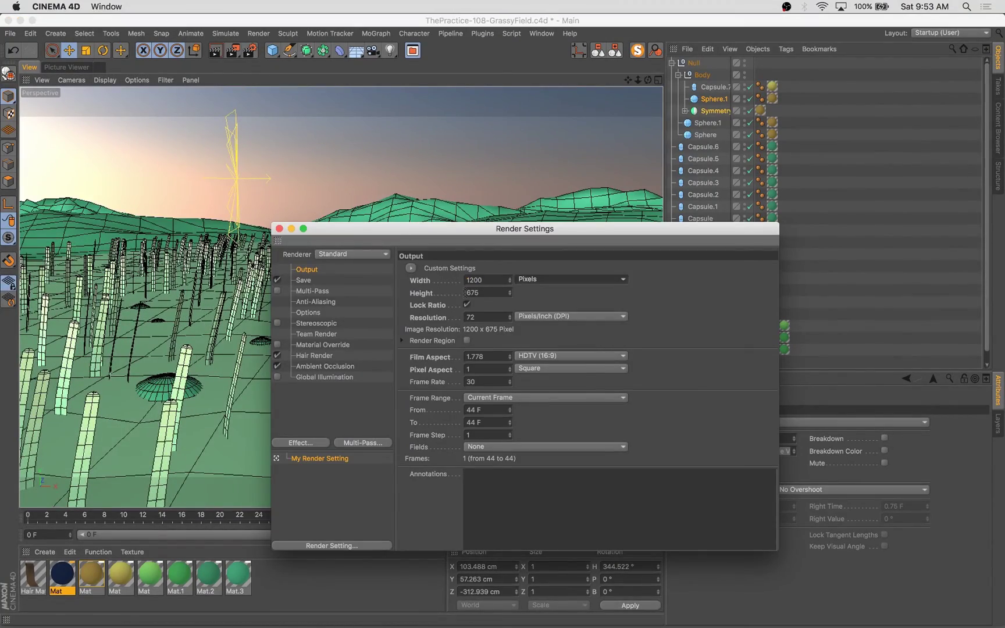
{"action": "left_click", "coordinate": [279, 228]}
{"action": "left_click", "coordinate": [246, 50]}
{"action": "left_click", "coordinate": [304, 280]}
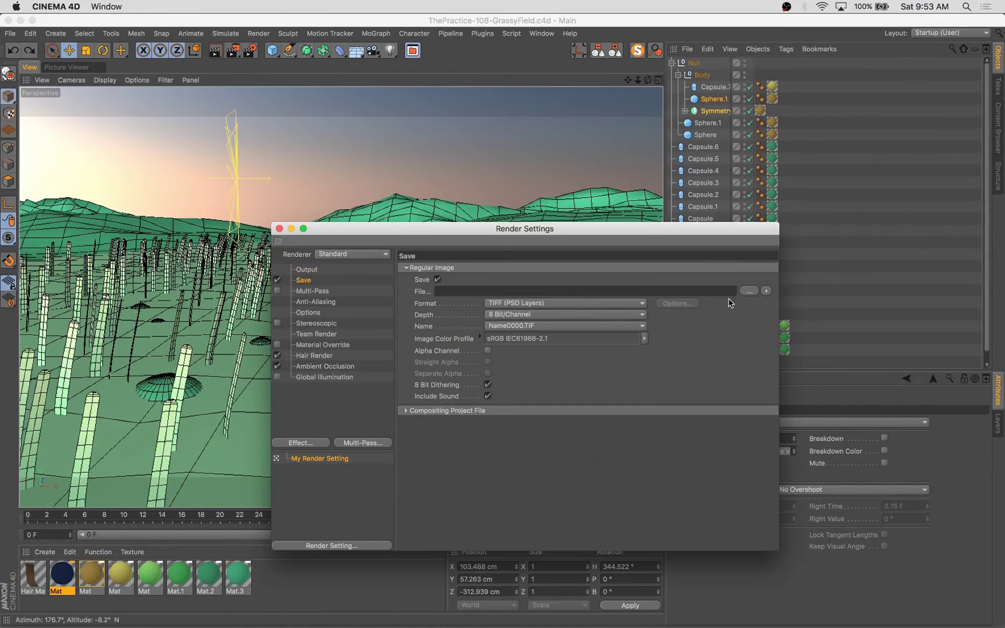
{"action": "left_click", "coordinate": [622, 303]}
{"action": "left_click", "coordinate": [565, 331]}
{"action": "left_click", "coordinate": [763, 291]}
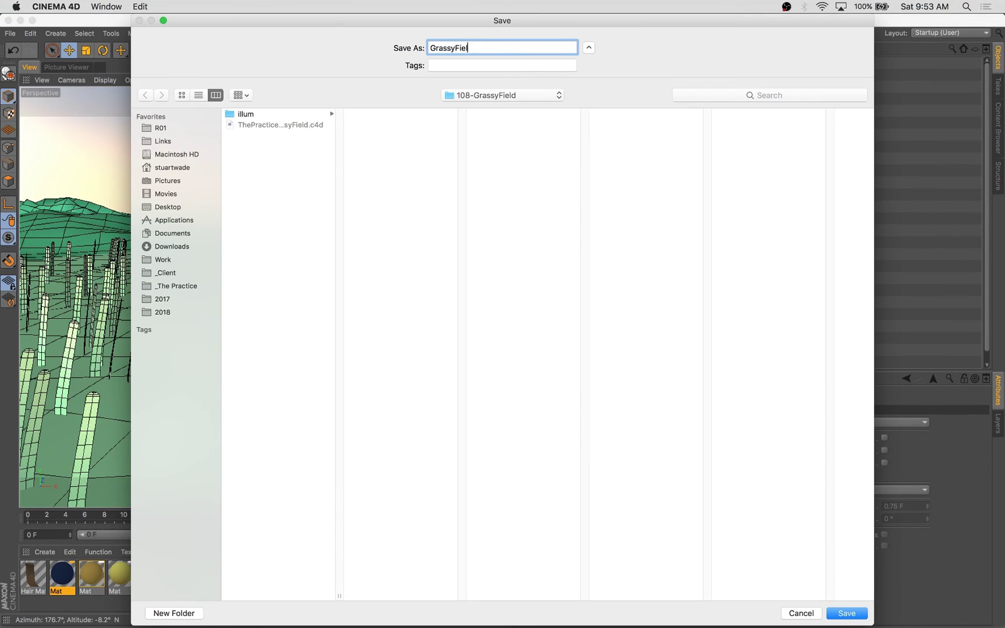
{"action": "key", "text": "Return"}
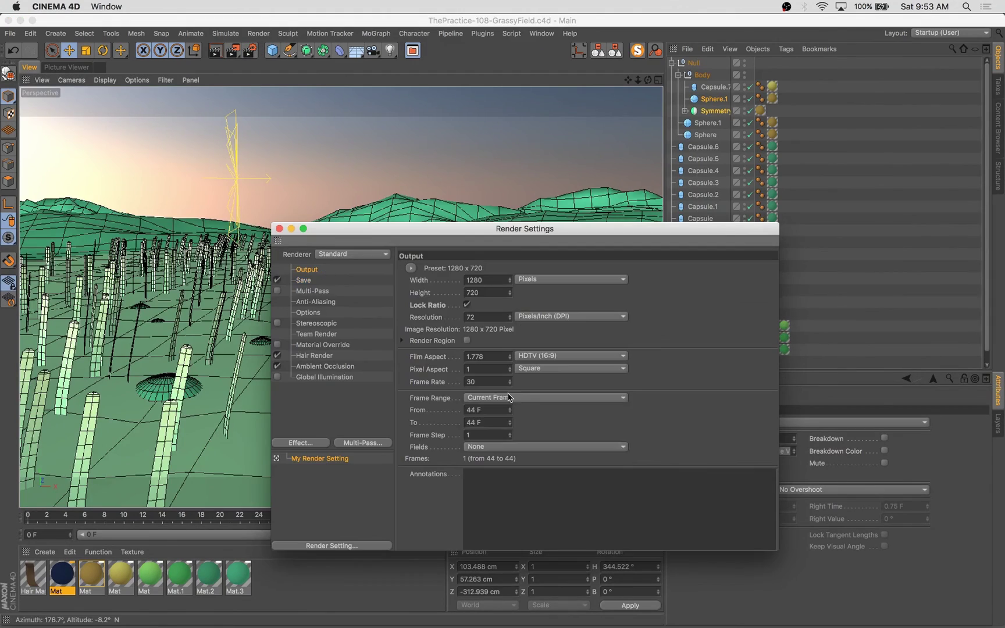
{"action": "key", "text": "shift+r"}
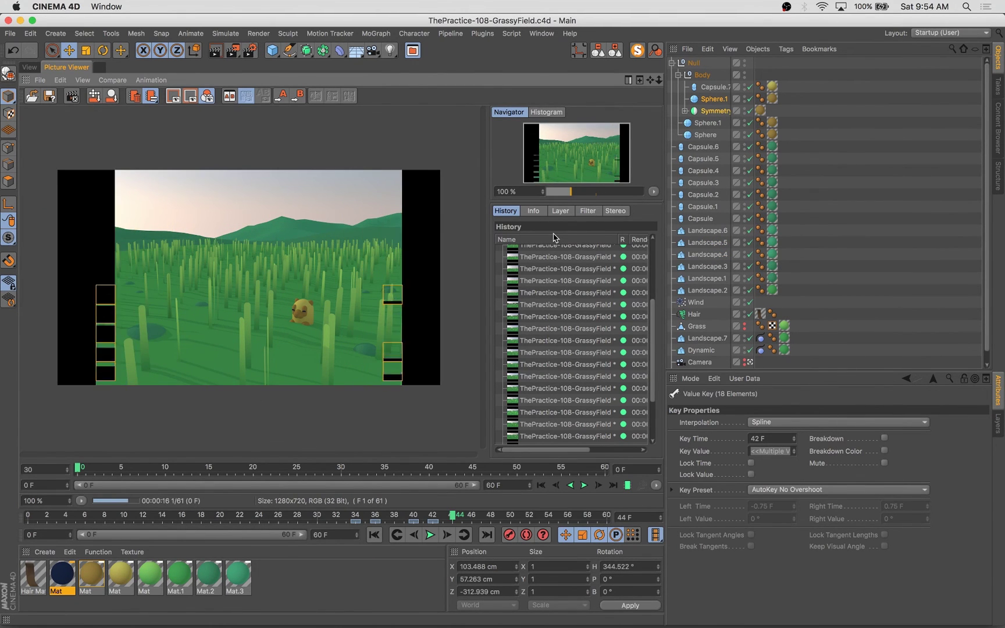
Duplicate the foreground mound Capsule.2 twice beside the creature's feet, scaled down to about 29 cm and 25 cm wide.
{"action": "left_click", "coordinate": [29, 67]}
{"action": "left_click", "coordinate": [542, 422]}
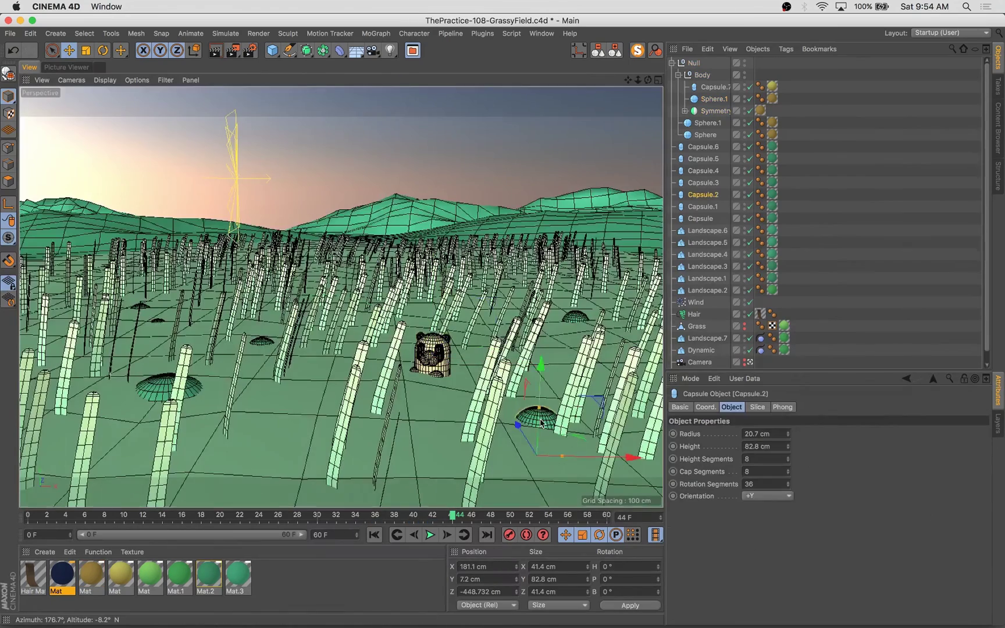
{"action": "left_click_drag", "start_coordinate": [510, 392], "coordinate": [508, 391], "text": "ctrl"}
{"action": "key", "text": "t"}
{"action": "left_click_drag", "start_coordinate": [540, 361], "coordinate": [515, 351]}
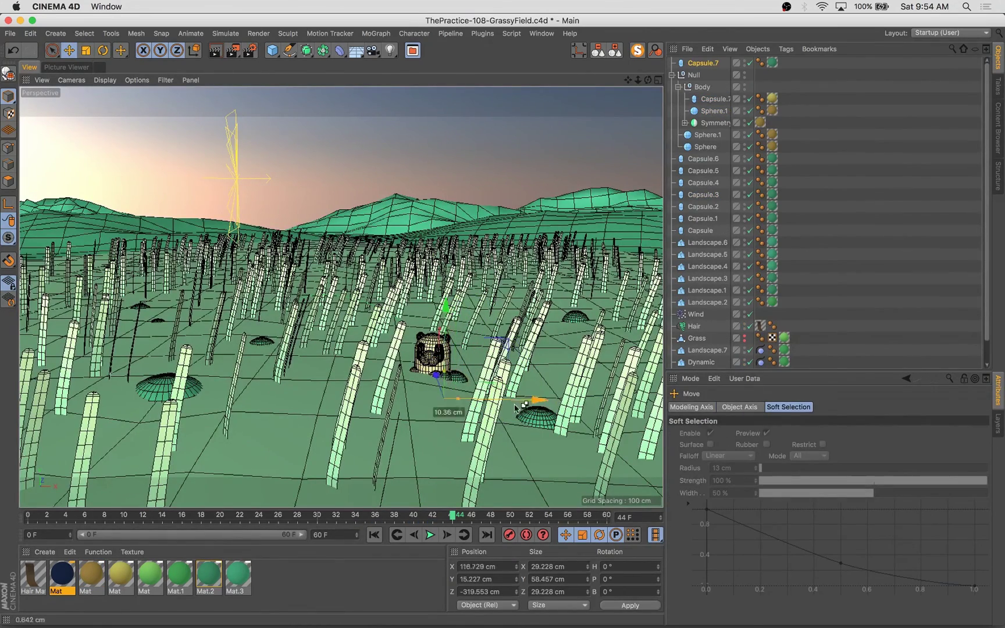
{"action": "left_click_drag", "start_coordinate": [421, 311], "coordinate": [421, 307]}
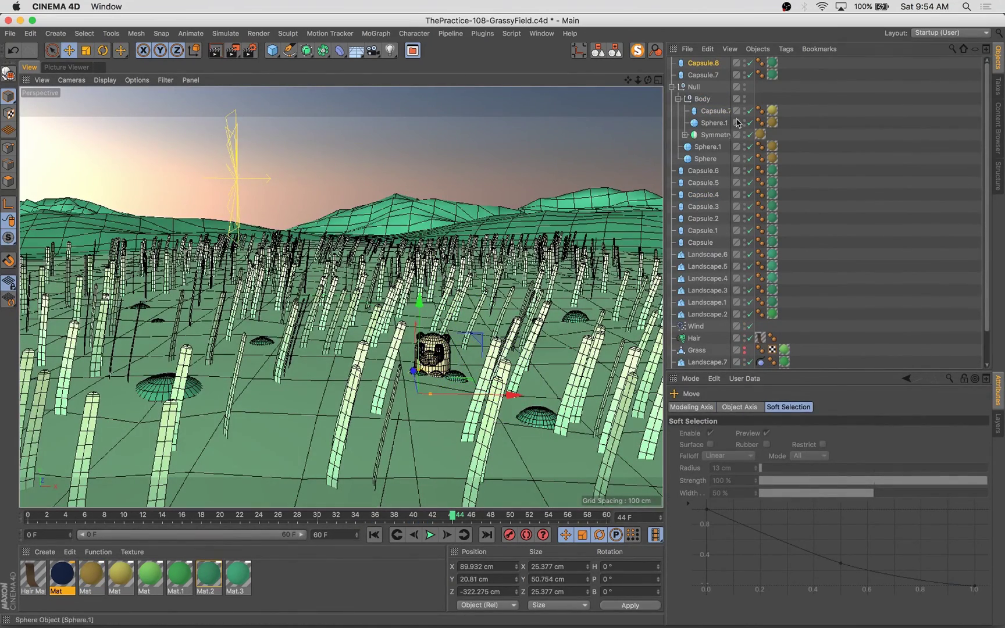
Apply the Mat.1 material to the newest small mound, copy it twice near the creature, and render the animation to the Picture Viewer.
{"action": "left_click", "coordinate": [391, 428]}
{"action": "left_click_drag", "start_coordinate": [179, 574], "coordinate": [772, 63]}
{"action": "left_click", "coordinate": [703, 62]}
{"action": "left_click_drag", "start_coordinate": [413, 371], "coordinate": [437, 372], "text": "ctrl"}
{"action": "key", "text": "t"}
{"action": "key", "text": "ctrl+c"}
{"action": "key", "text": "ctrl+v"}
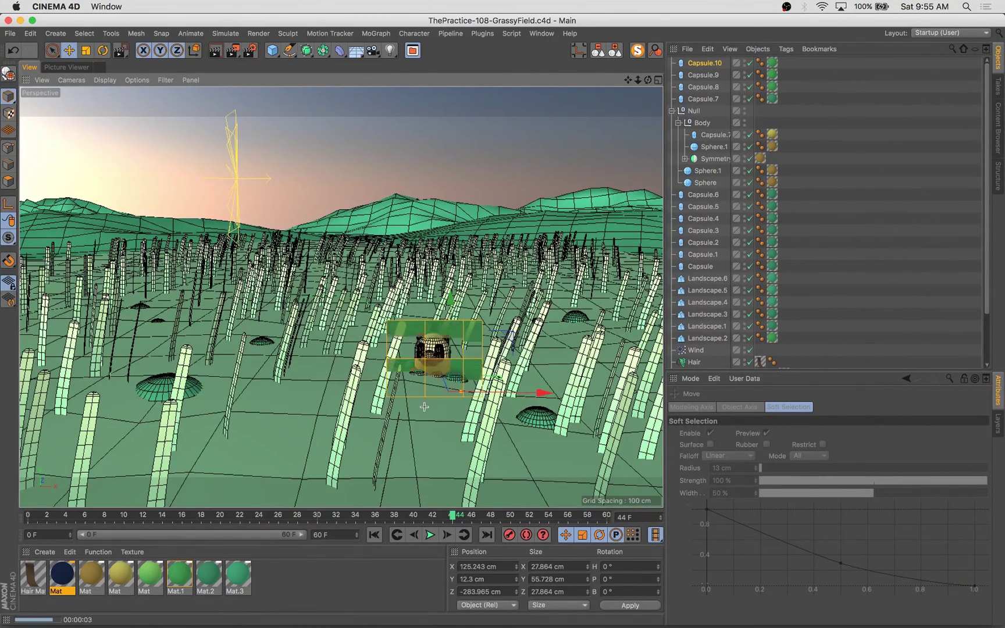
{"action": "key", "text": "shift+r"}
{"action": "key", "text": "Return"}
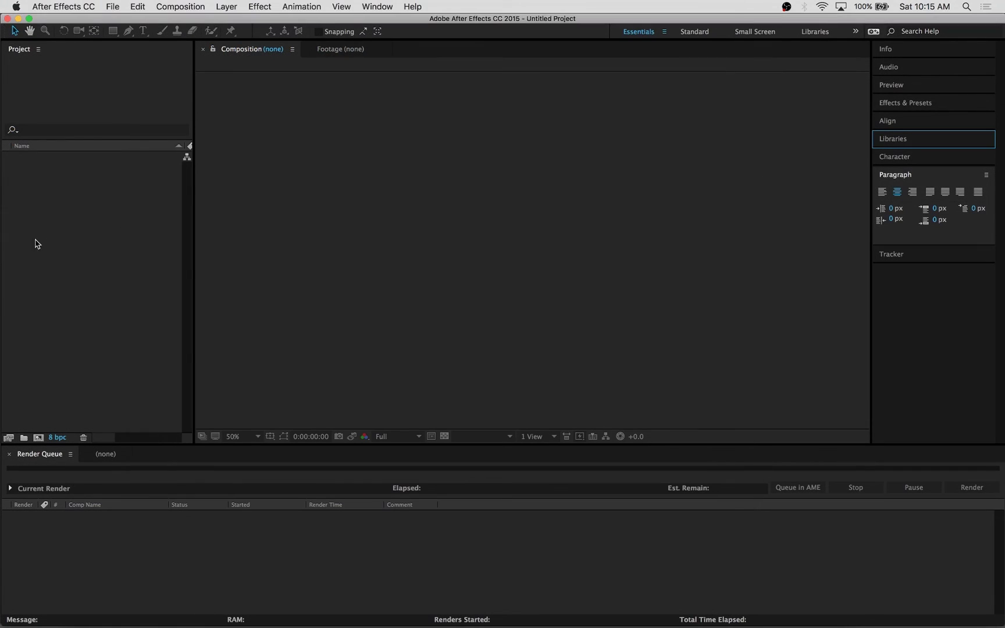
In After Effects, import the GrassyFieldFrames PNG sequence, make a composition from it, and preview it.
{"action": "double_click", "coordinate": [35, 244]}
{"action": "left_click", "coordinate": [337, 298]}
{"action": "left_click_drag", "start_coordinate": [101, 155], "coordinate": [256, 372]}
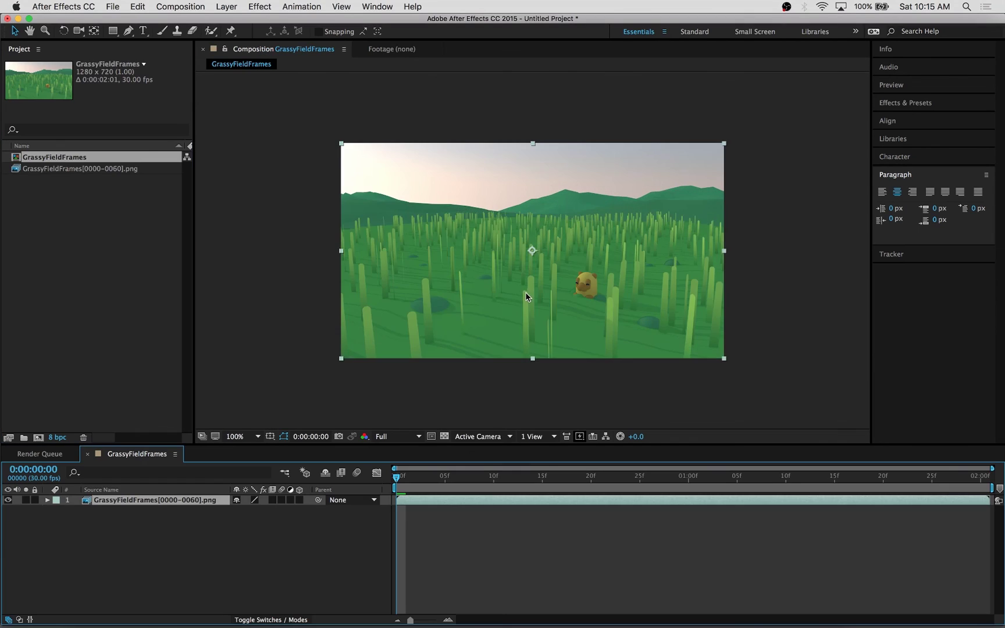
{"action": "key", "text": "space"}
Delete the GrassyFieldFrames composition and interpret the PNG sequence at 18 frames per second.
{"action": "key", "text": "Delete"}
{"action": "left_click", "coordinate": [82, 198]}
{"action": "left_click", "coordinate": [56, 158]}
{"action": "key", "text": "Delete"}
{"action": "right_click", "coordinate": [58, 158]}
{"action": "mouse_move", "coordinate": [116, 224]}
{"action": "left_click", "coordinate": [214, 225]}
{"action": "type", "text": "18"}
{"action": "key", "text": "Return"}
Make a new composition from the 18 fps PNG sequence and preview its playback.
{"action": "left_click_drag", "start_coordinate": [86, 157], "coordinate": [467, 271]}
{"action": "key", "text": "space"}
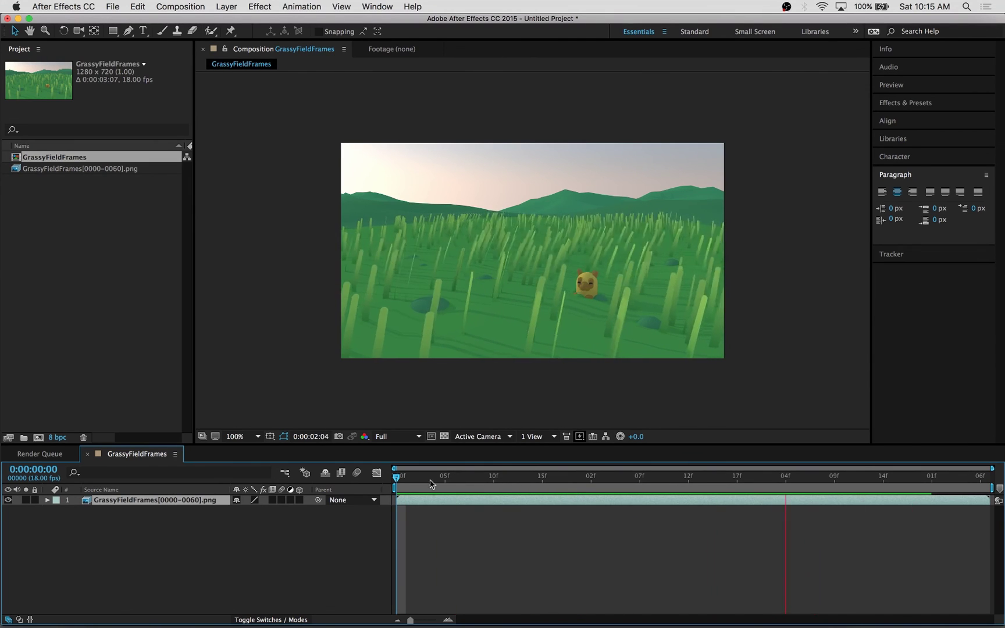
{"action": "key", "text": "space"}
Change the PNG sequence's interpreted frame rate to 12 frames per second.
{"action": "right_click", "coordinate": [62, 155]}
{"action": "right_click", "coordinate": [69, 169]}
{"action": "mouse_move", "coordinate": [144, 235]}
{"action": "left_click", "coordinate": [247, 236]}
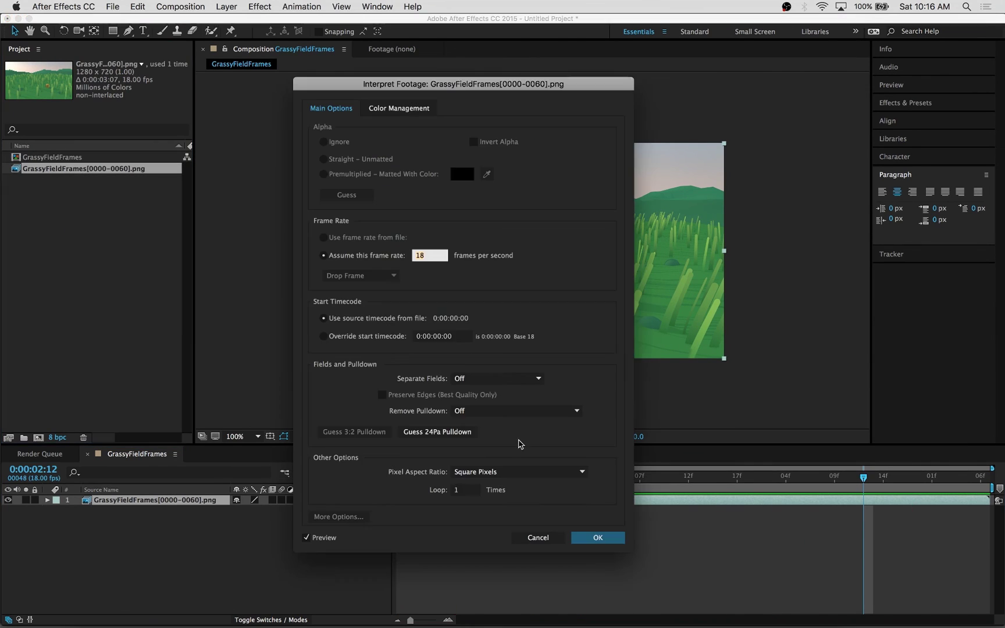
{"action": "left_click", "coordinate": [598, 536]}
{"action": "left_click", "coordinate": [697, 546]}
Set the composition's duration to 0:00:05:07 and preview the playback.
{"action": "key", "text": "super+k"}
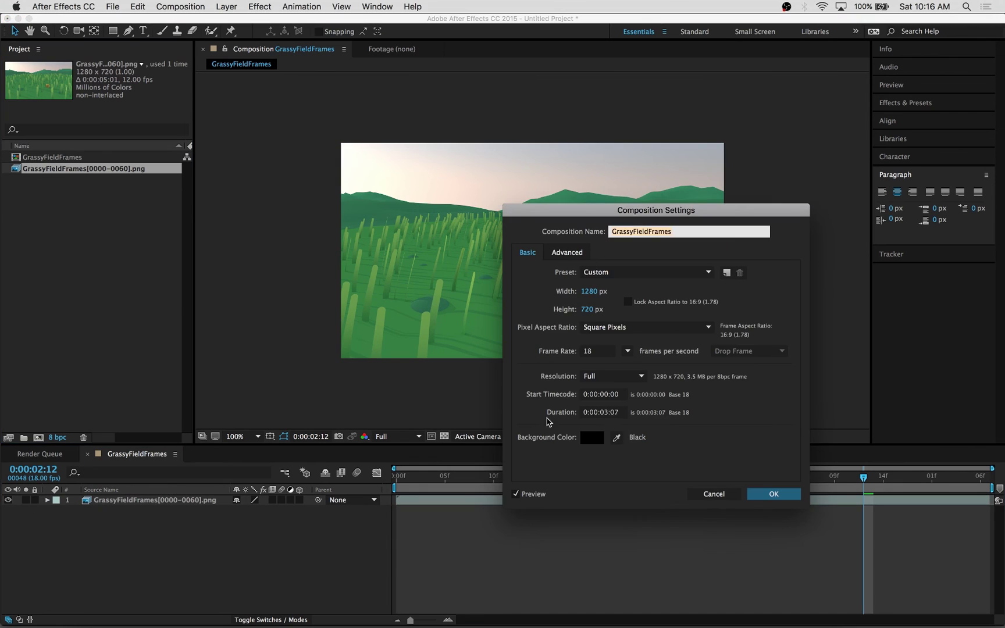
{"action": "left_click", "coordinate": [608, 413]}
{"action": "key", "text": "BackSpace"}
{"action": "type", "text": "5"}
{"action": "left_click", "coordinate": [776, 494]}
{"action": "key", "text": "space"}
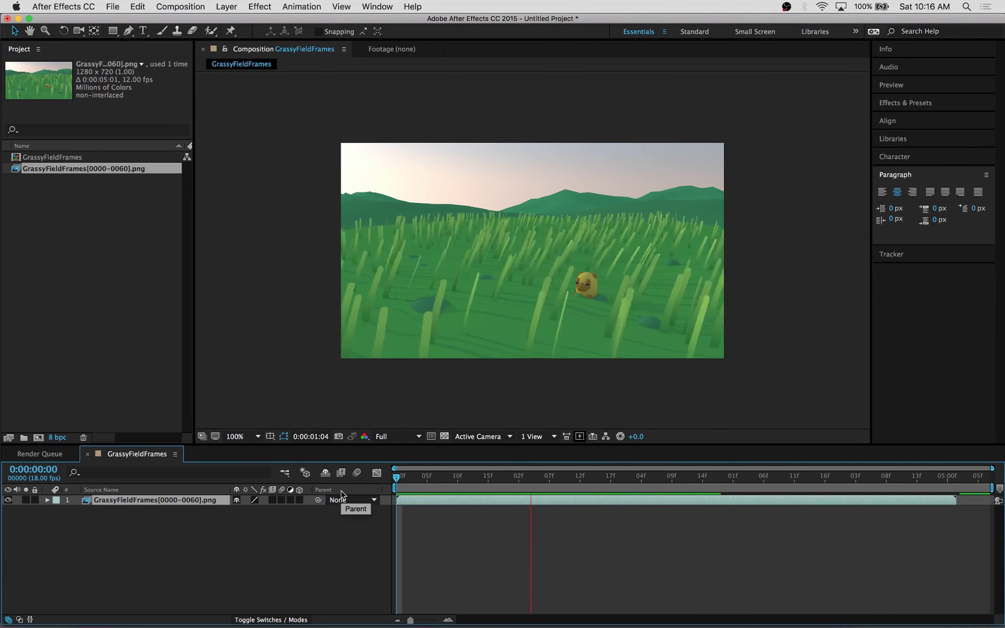
Trim the composition's end to where the footage layer ends and play it back.
{"action": "left_click_drag", "start_coordinate": [991, 489], "coordinate": [959, 489]}
{"action": "right_click", "coordinate": [954, 489]}
{"action": "left_click", "coordinate": [947, 517]}
{"action": "key", "text": "space"}
Move the work area start to 0:00:01:05, compare frames near the end for looping, and trim the composition to the work area.
{"action": "left_click_drag", "start_coordinate": [395, 487], "coordinate": [507, 478]}
{"action": "left_click", "coordinate": [970, 477]}
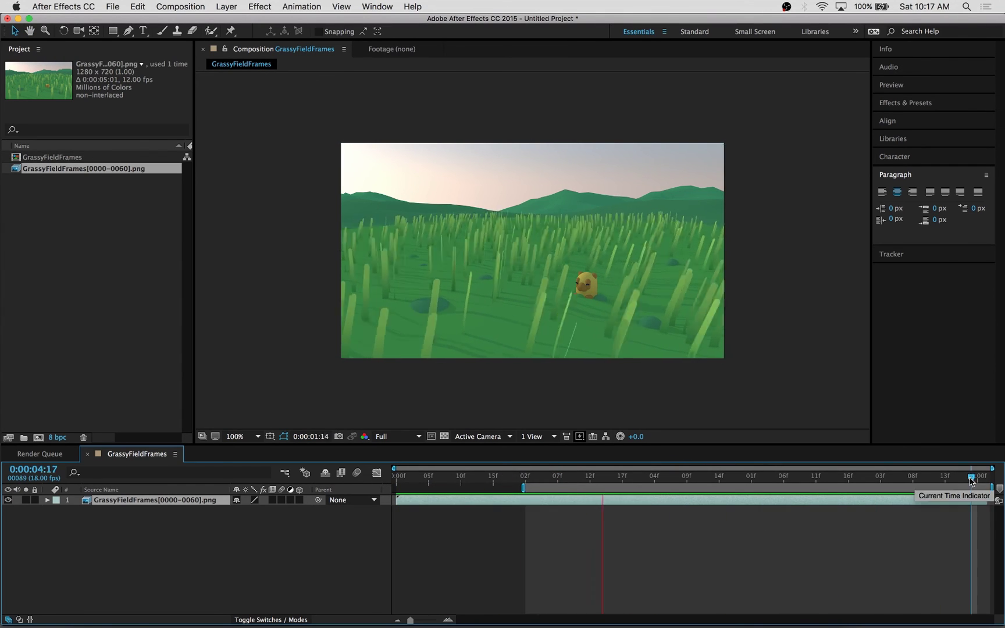
{"action": "mouse_move", "coordinate": [523, 488]}
{"action": "left_mouse_down"}
{"action": "mouse_move", "coordinate": [484, 487]}
{"action": "mouse_move", "coordinate": [556, 482]}
{"action": "mouse_move", "coordinate": [542, 487]}
{"action": "left_mouse_up"}
{"action": "left_click", "coordinate": [938, 476]}
{"action": "left_click", "coordinate": [925, 477]}
{"action": "left_click", "coordinate": [912, 476]}
{"action": "key", "text": "space"}
{"action": "key", "text": "super+shift+x"}
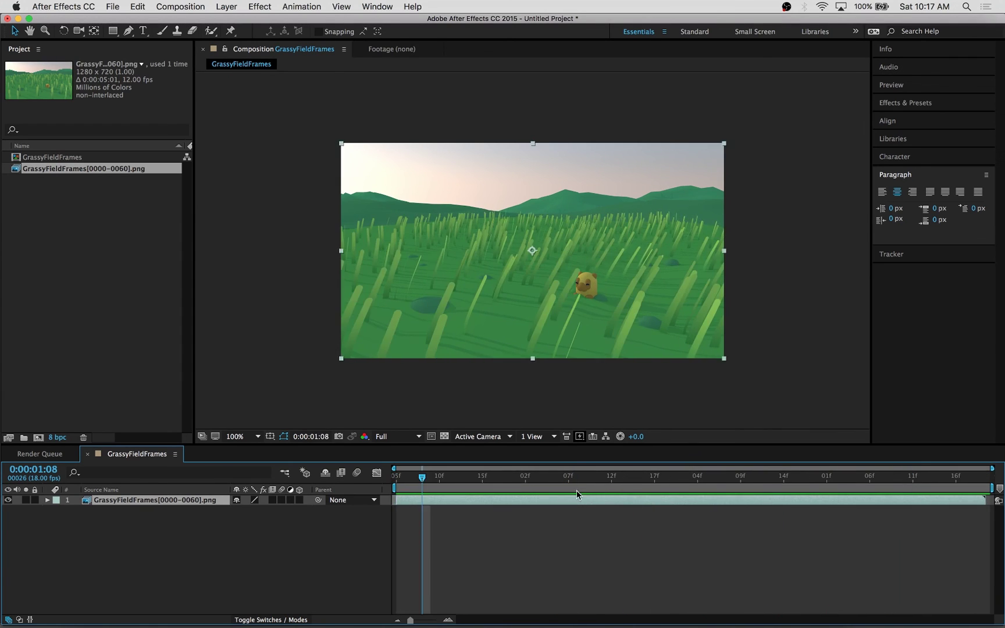
Save the project and add an adjustment layer with a Hue/Saturation effect at Master Saturation 17.
{"action": "key", "text": "super+s"}
{"action": "key", "text": "Return"}
{"action": "right_click", "coordinate": [196, 531]}
{"action": "left_click", "coordinate": [326, 581]}
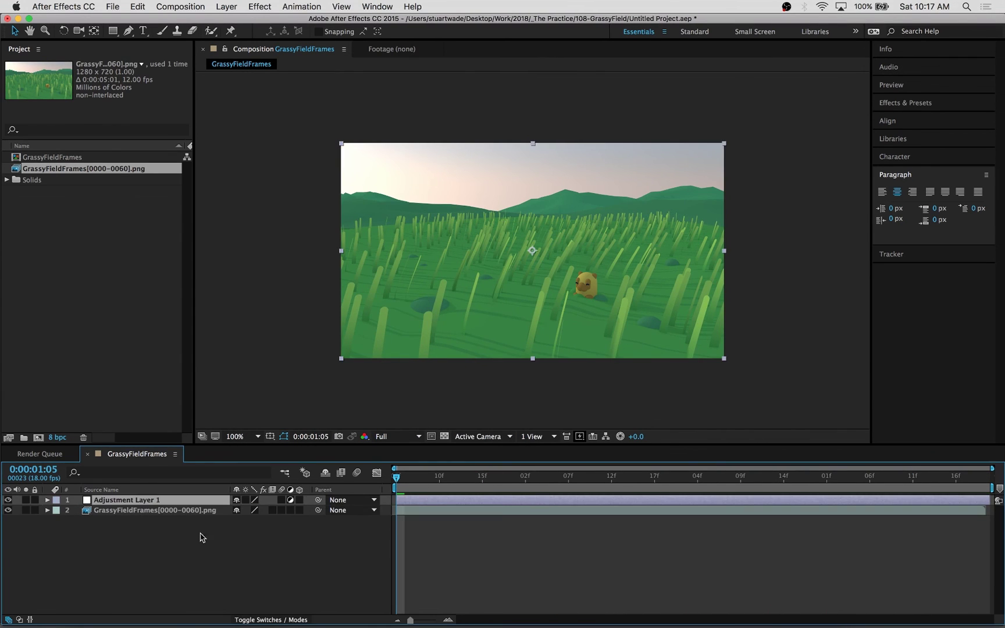
{"action": "key", "text": "super+5"}
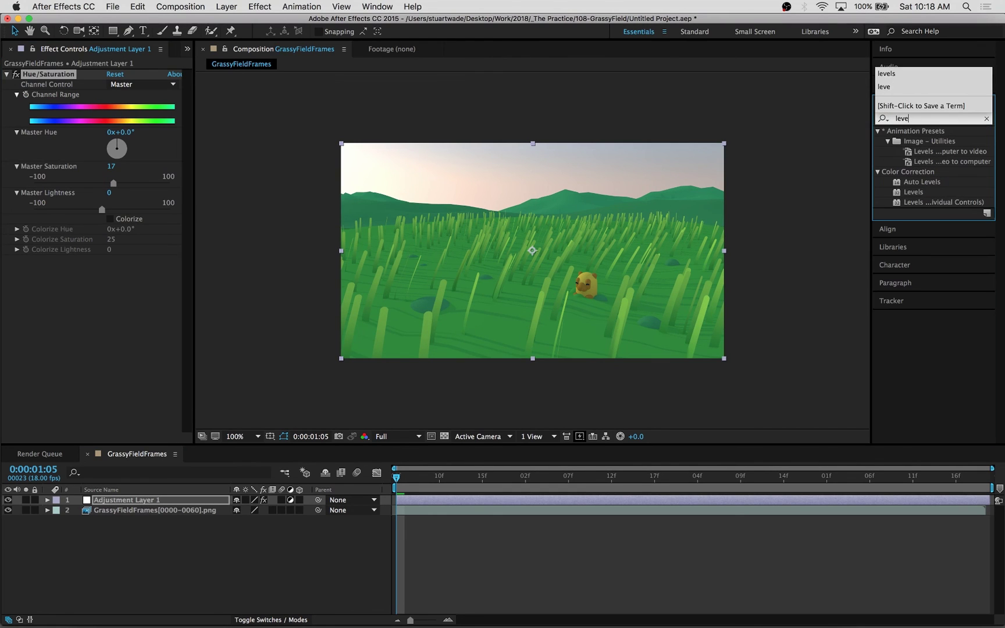
Apply Levels to the adjustment layer to brighten highlights and midtones, and set the Hue/Saturation effect's Master Saturation to 21.
{"action": "double_click", "coordinate": [913, 192]}
{"action": "left_click_drag", "start_coordinate": [194, 232], "coordinate": [217, 232]}
{"action": "key", "text": "shift+slash"}
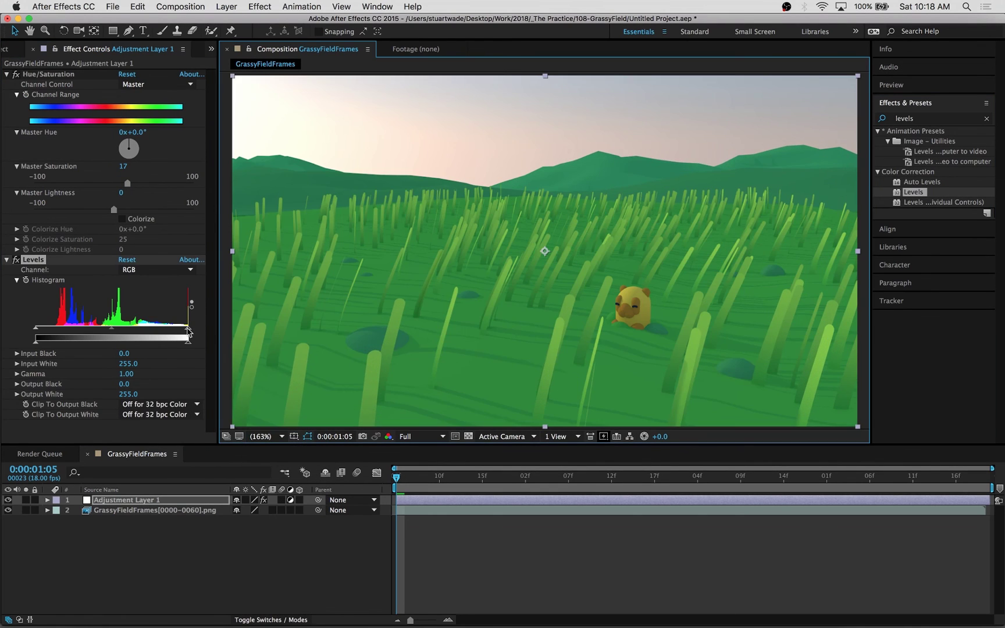
{"action": "left_click_drag", "start_coordinate": [188, 329], "coordinate": [175, 328]}
{"action": "left_click_drag", "start_coordinate": [107, 329], "coordinate": [99, 330]}
{"action": "left_click", "coordinate": [6, 259]}
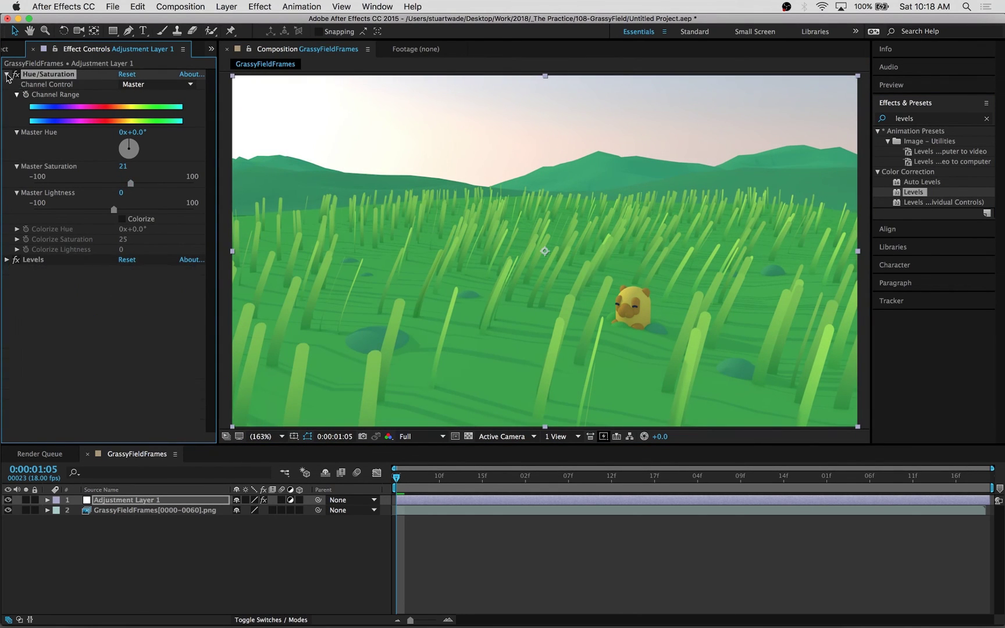
{"action": "left_click", "coordinate": [6, 75]}
Add a Glow with threshold 76.9%, radius 15 and intensity 0.4 to the adjustment layer and place it above Hue/Saturation.
{"action": "left_click", "coordinate": [915, 119]}
{"action": "type", "text": "glow"}
{"action": "double_click", "coordinate": [911, 172]}
{"action": "key", "text": "comma"}
{"action": "left_click_drag", "start_coordinate": [129, 114], "coordinate": [117, 177]}
{"action": "left_click_drag", "start_coordinate": [30, 94], "coordinate": [38, 73]}
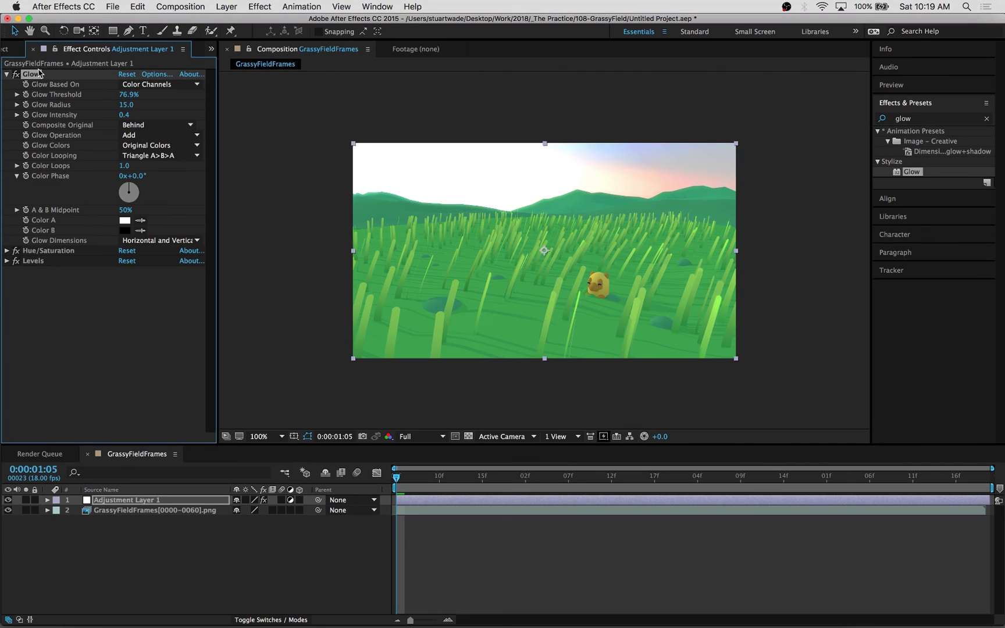
Try the Glow at different positions in the effect order, change its threshold, and preview the composition.
{"action": "left_click_drag", "start_coordinate": [89, 128], "coordinate": [49, 264]}
{"action": "left_click_drag", "start_coordinate": [31, 94], "coordinate": [39, 72]}
{"action": "mouse_move", "coordinate": [129, 94]}
{"action": "left_mouse_down"}
{"action": "mouse_move", "coordinate": [67, 92]}
{"action": "mouse_move", "coordinate": [144, 93]}
{"action": "left_mouse_up"}
{"action": "key", "text": "space"}
{"action": "key", "text": "space"}
Move the Glow below Levels, reduce its radius to 7 and intensity to 0.1, preview the result, and save the project.
{"action": "left_click_drag", "start_coordinate": [31, 75], "coordinate": [57, 265]}
{"action": "mouse_move", "coordinate": [128, 115]}
{"action": "left_mouse_down"}
{"action": "mouse_move", "coordinate": [109, 116]}
{"action": "mouse_move", "coordinate": [127, 136]}
{"action": "left_mouse_up"}
{"action": "left_click_drag", "start_coordinate": [130, 115], "coordinate": [117, 124]}
{"action": "key", "text": "space"}
{"action": "key", "text": "space"}
{"action": "key", "text": "space"}
{"action": "key", "text": "space"}
{"action": "key", "text": "super+s"}
At the composition's first frame, set Master Saturation to 29 and Master Lightness to -6, and save the project.
{"action": "left_click_drag", "start_coordinate": [751, 477], "coordinate": [396, 478]}
{"action": "left_click", "coordinate": [7, 74]}
{"action": "left_click_drag", "start_coordinate": [130, 183], "coordinate": [137, 184]}
{"action": "left_click_drag", "start_coordinate": [113, 209], "coordinate": [109, 209]}
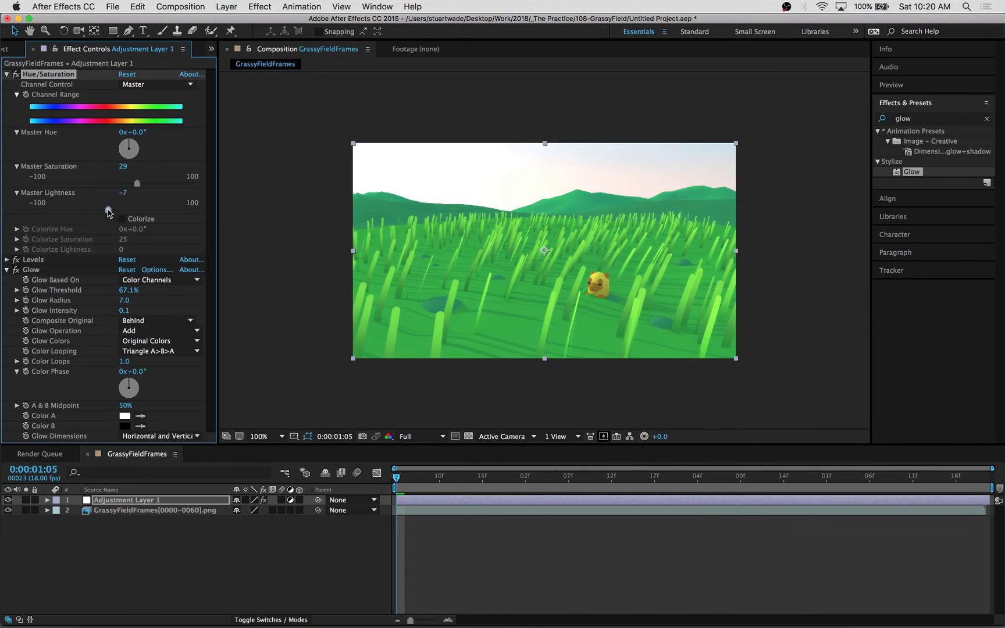
{"action": "key", "text": "super+s"}
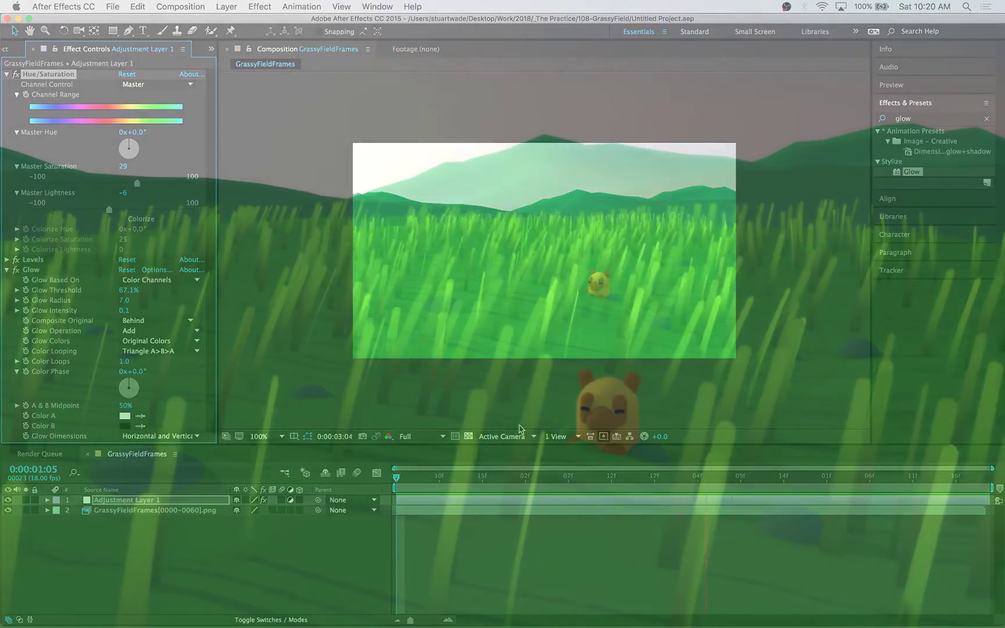